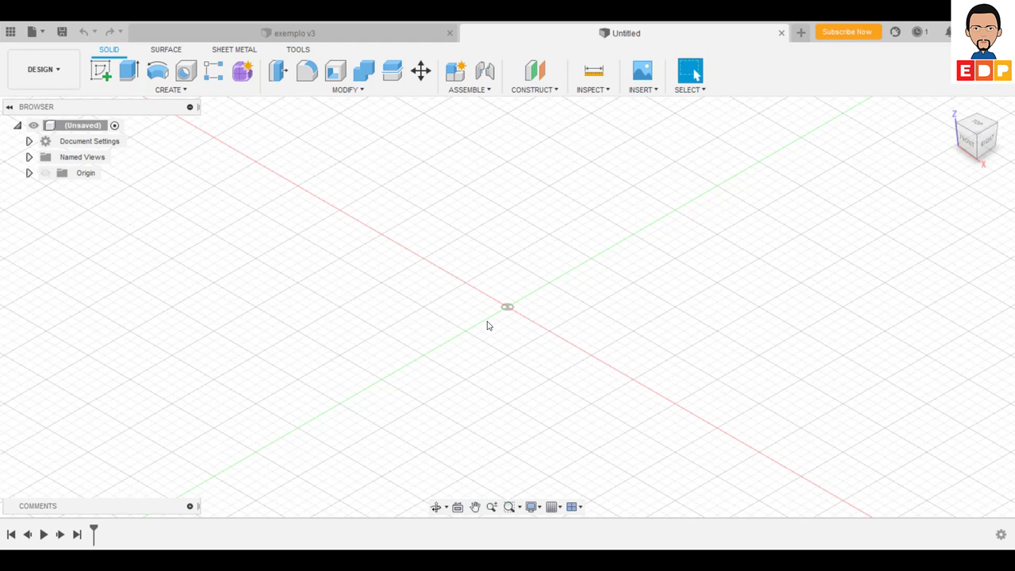
Start a sketch on the horizontal plane and draw a centre rectangle at the origin.
click(100, 71)
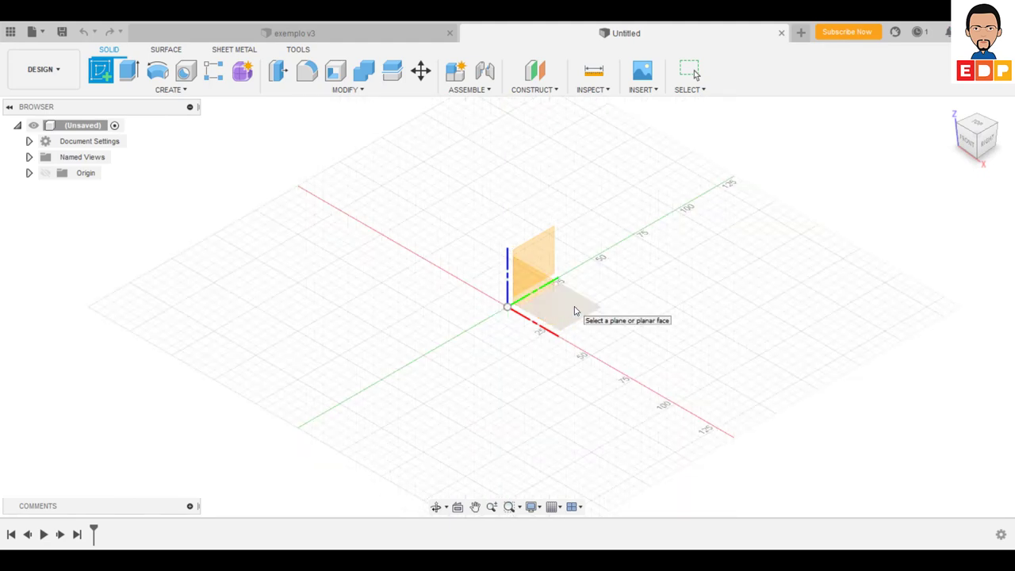
click(572, 310)
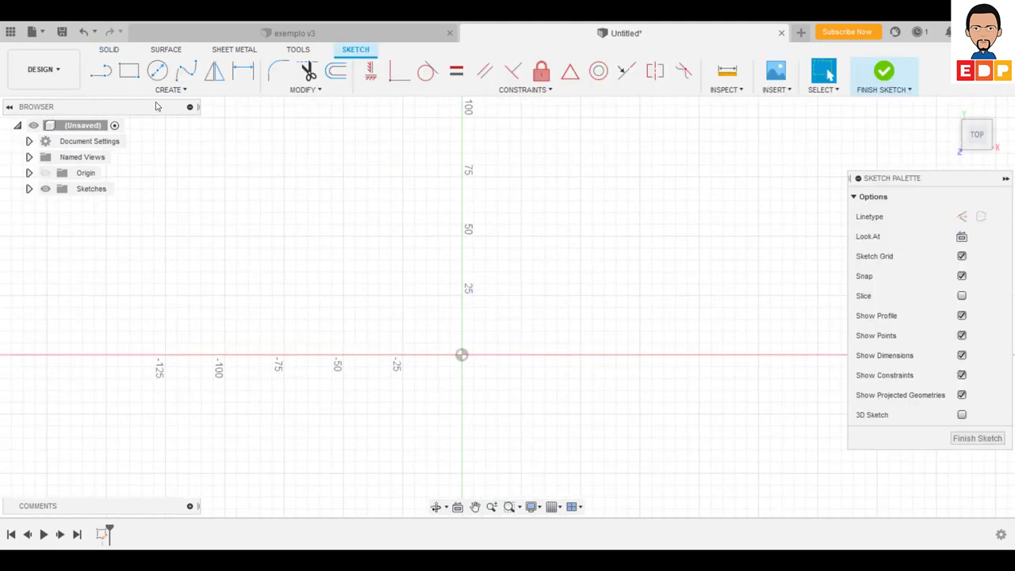
click(146, 91)
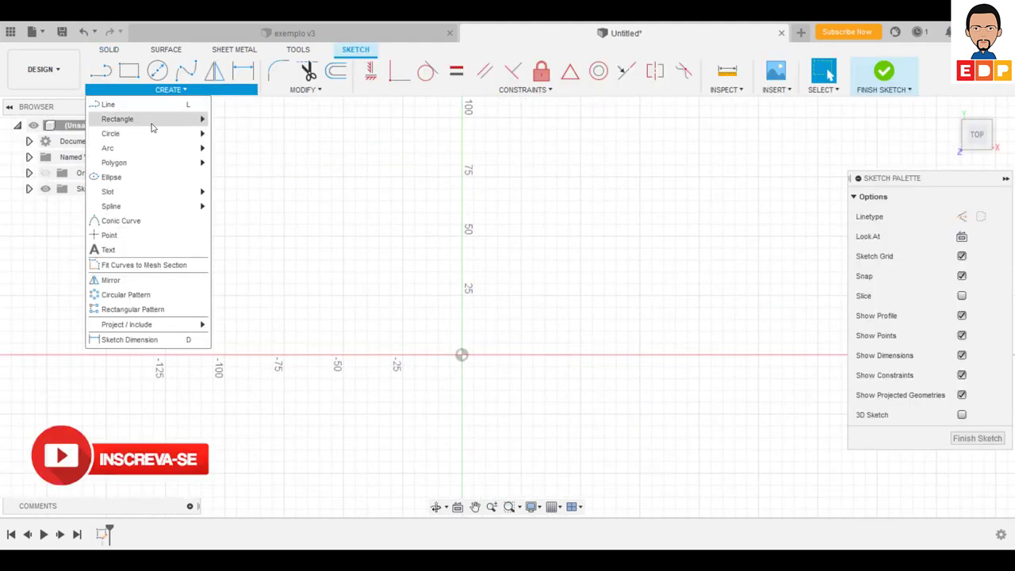
mouse_move(118, 119)
click(258, 148)
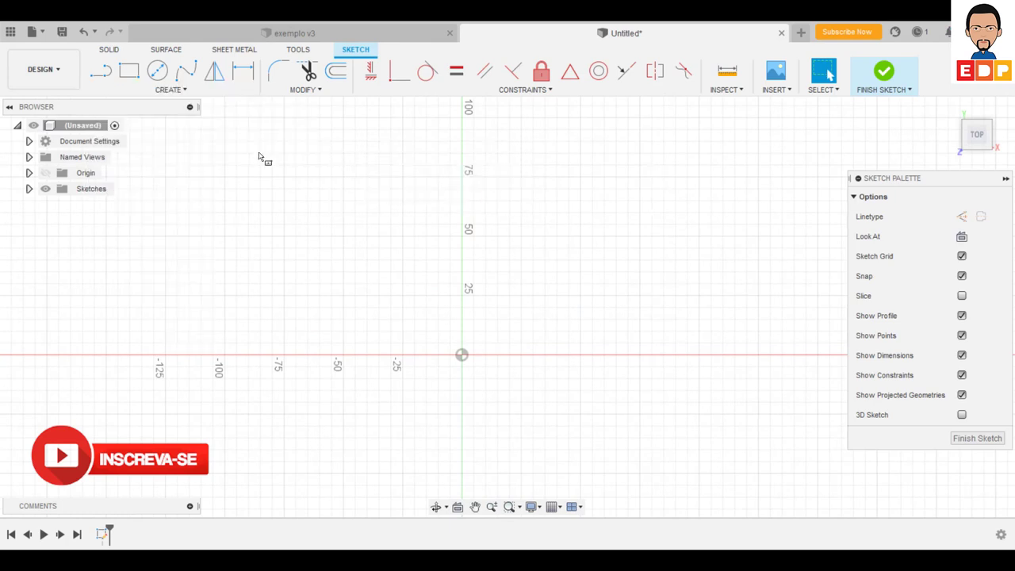
click(462, 354)
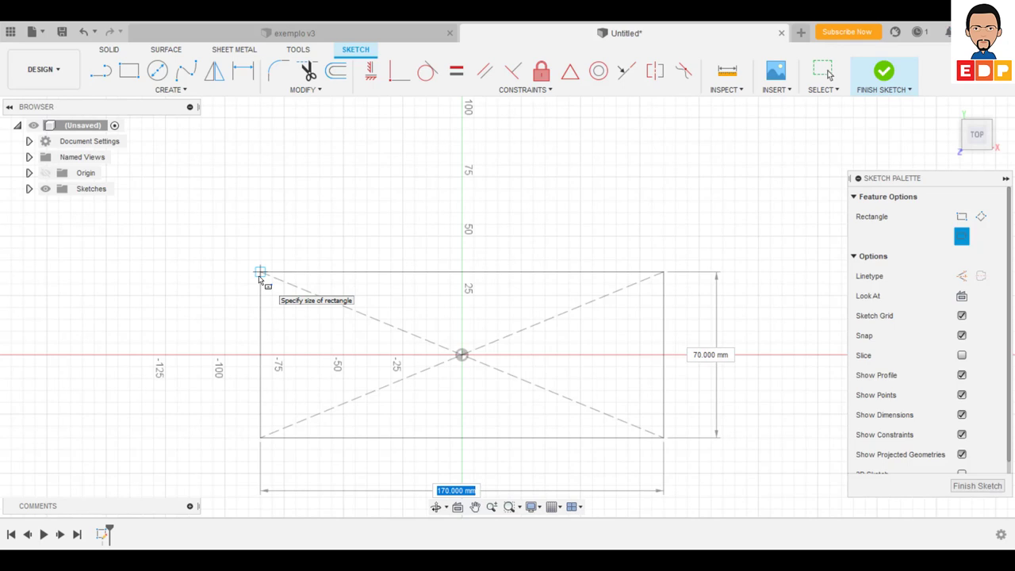
click(202, 263)
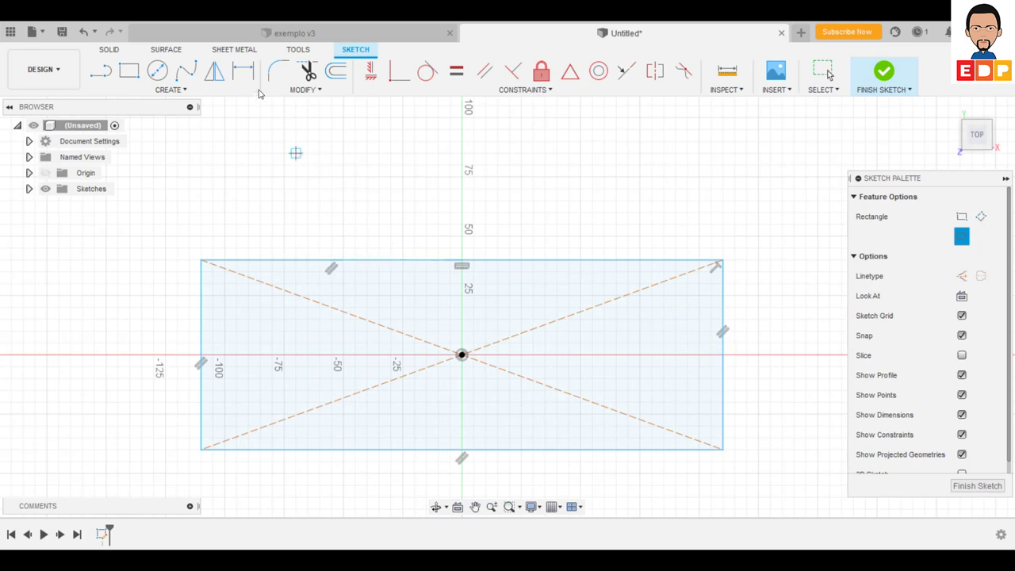
Dimension the rectangle 220 mm long and 80 mm tall, then finish the sketch.
click(244, 73)
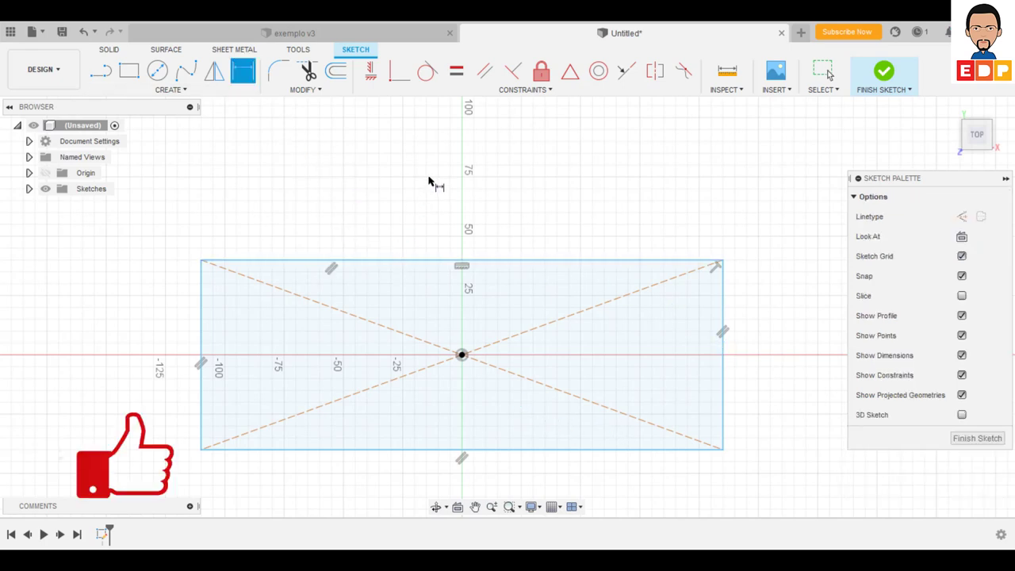
click(422, 262)
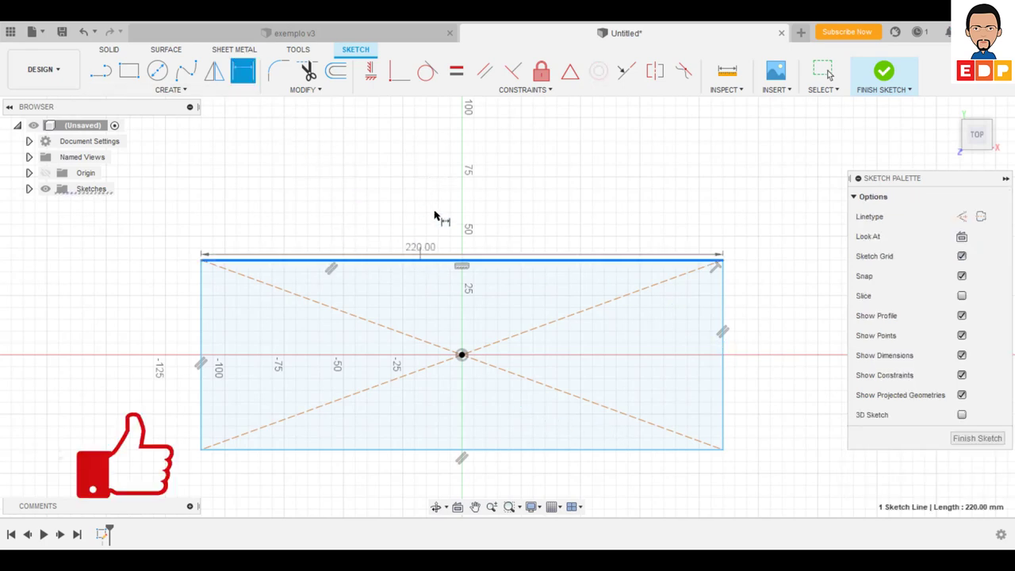
click(512, 189)
key(Return)
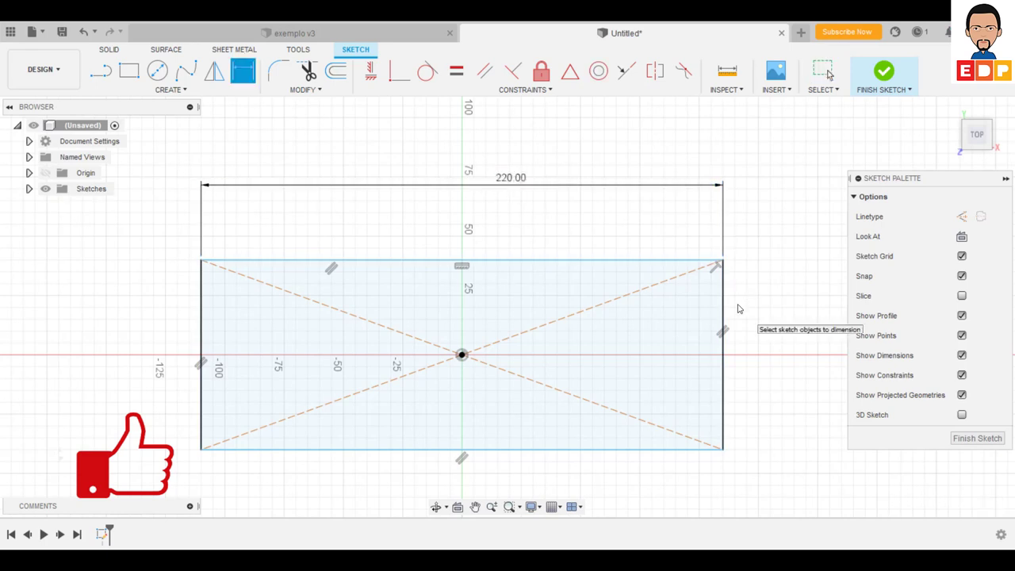
click(722, 385)
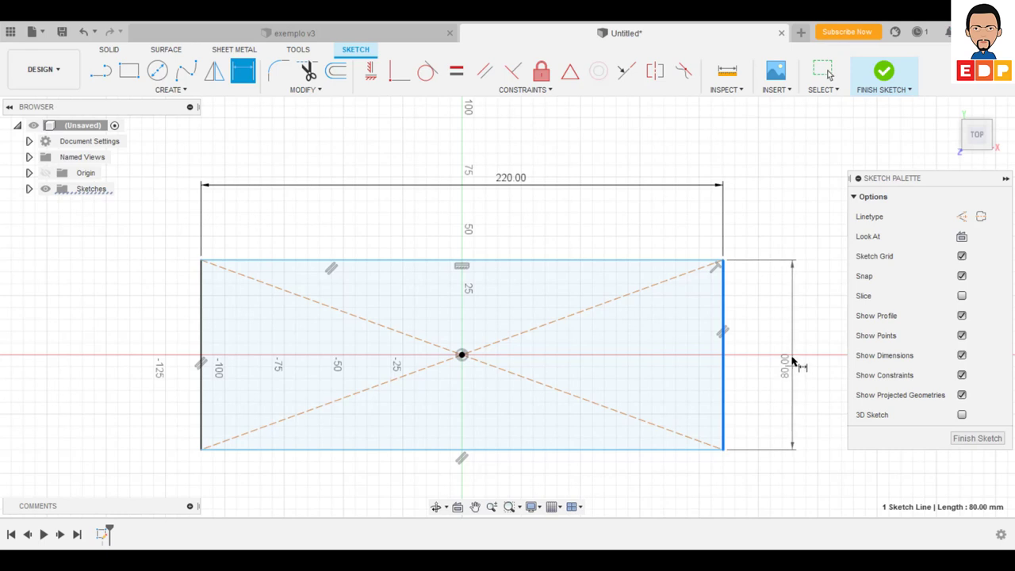
click(792, 354)
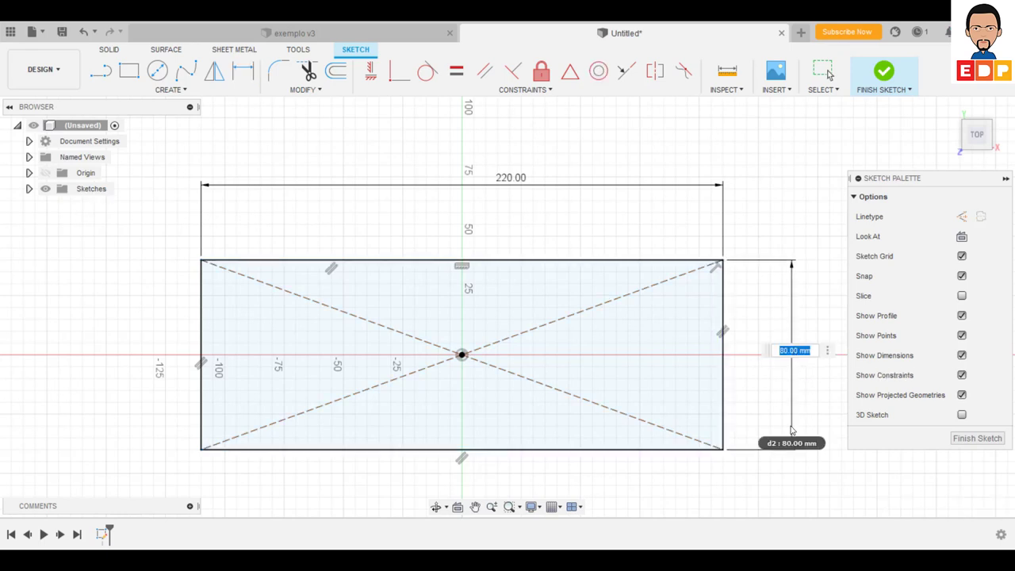
key(Return)
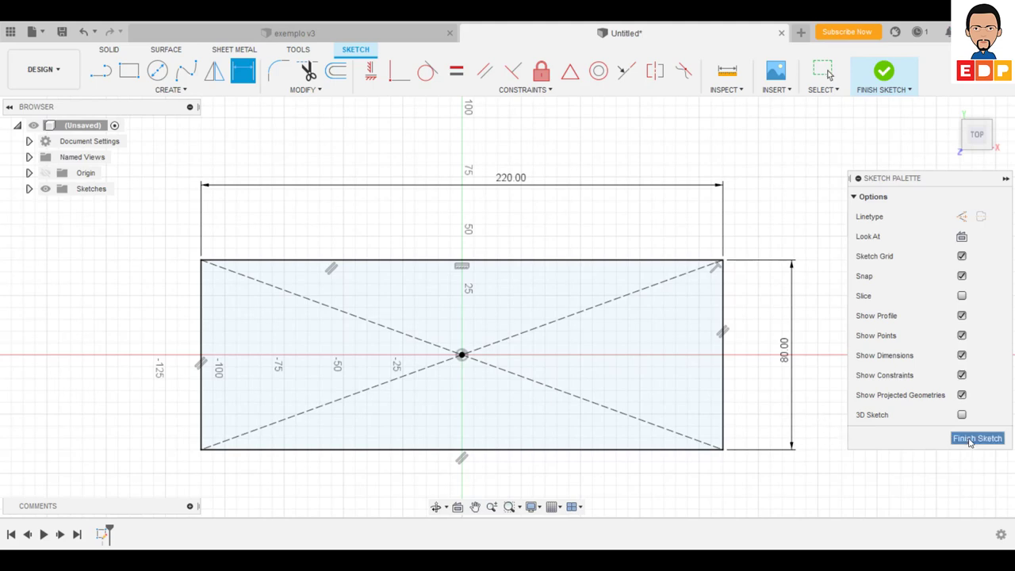
click(976, 438)
click(883, 72)
Extrude the 220 × 80 mm rectangle 10 mm downward as a new component, Component1:1.
click(130, 70)
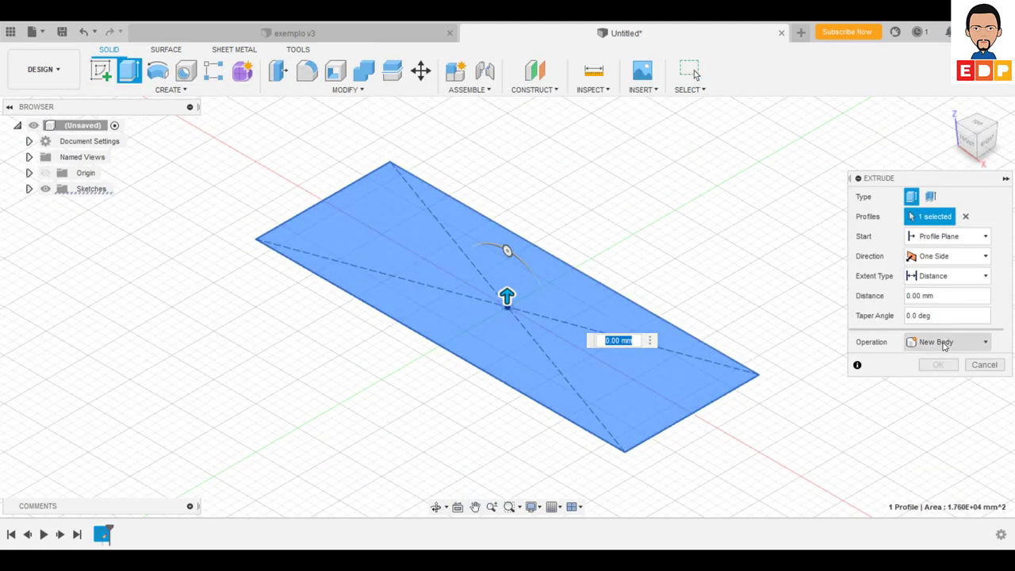
click(943, 343)
click(941, 418)
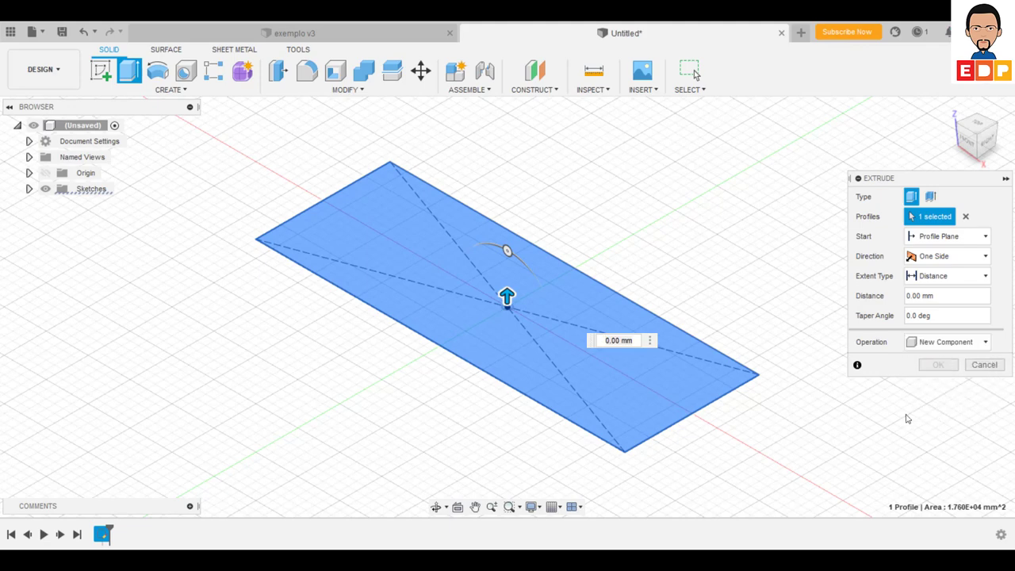
drag(507, 295, 506, 334)
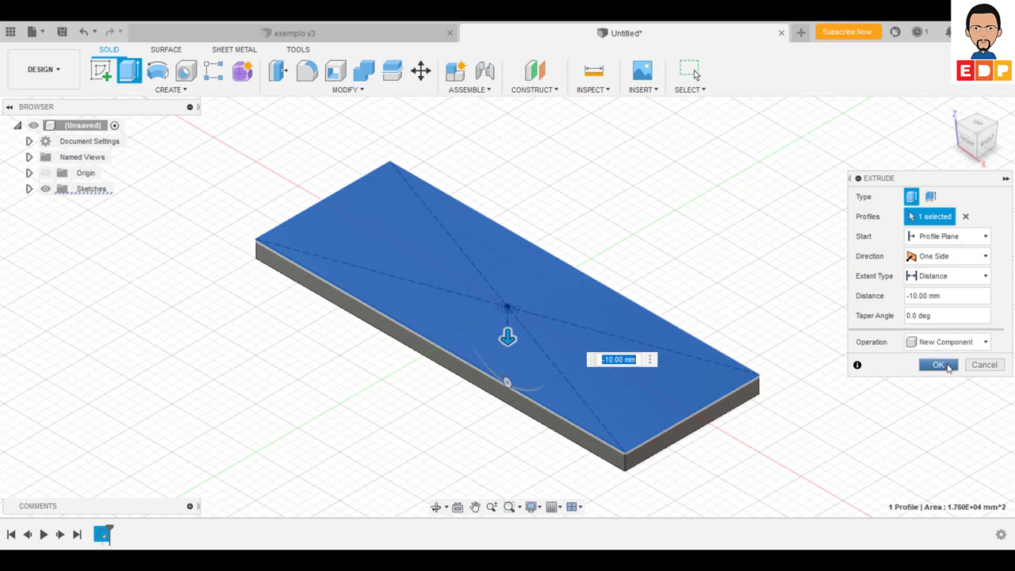
click(947, 369)
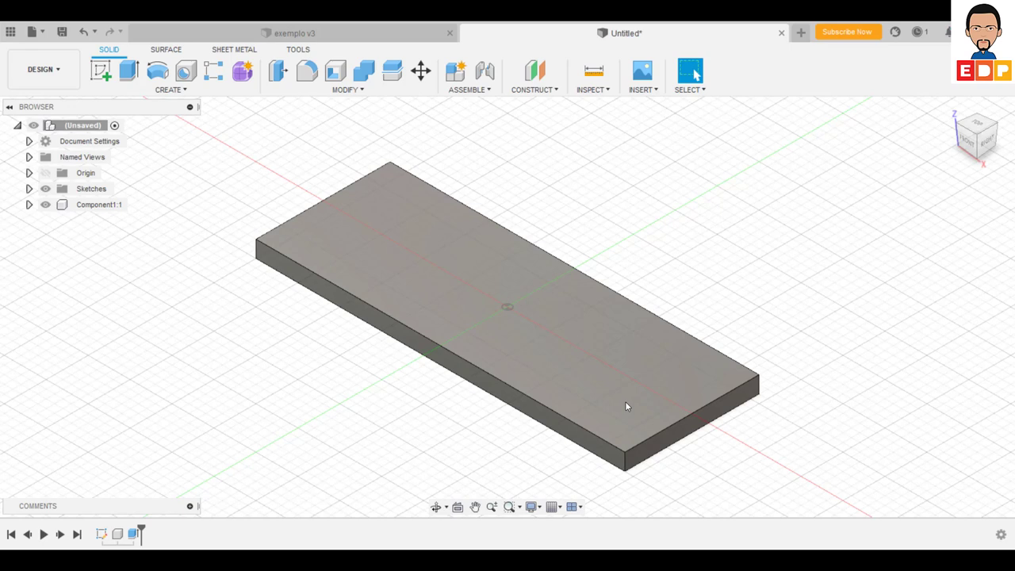
Sketch on the plate's top face and draw a centre rectangle at each end, the right one 10 × 40 mm.
click(625, 405)
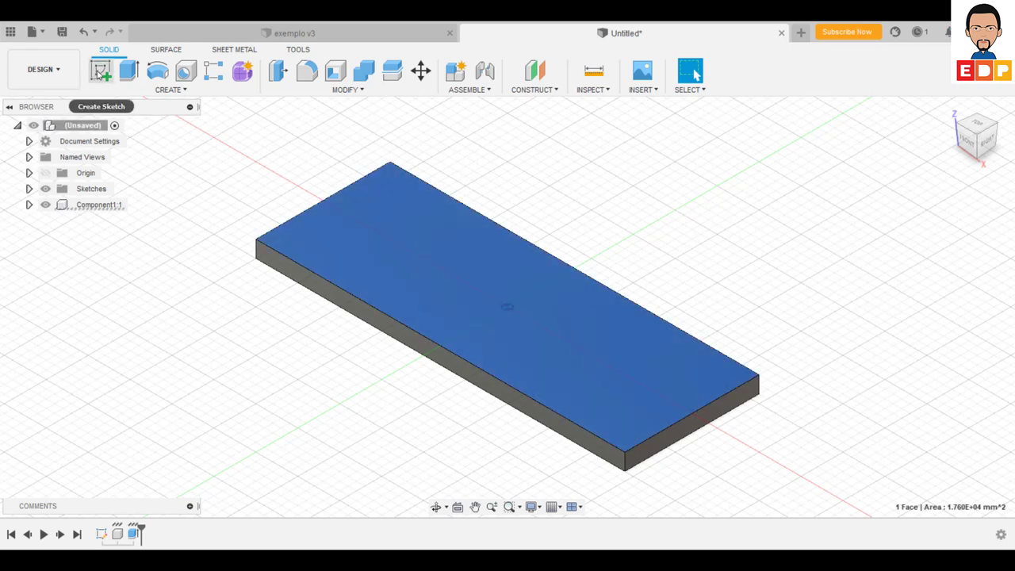
click(98, 77)
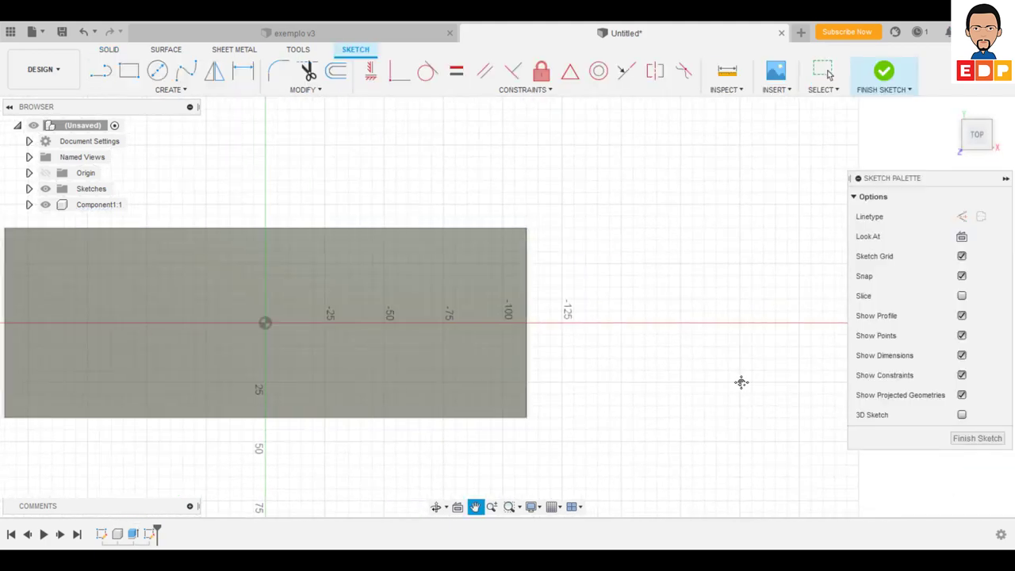
click(144, 93)
mouse_move(117, 118)
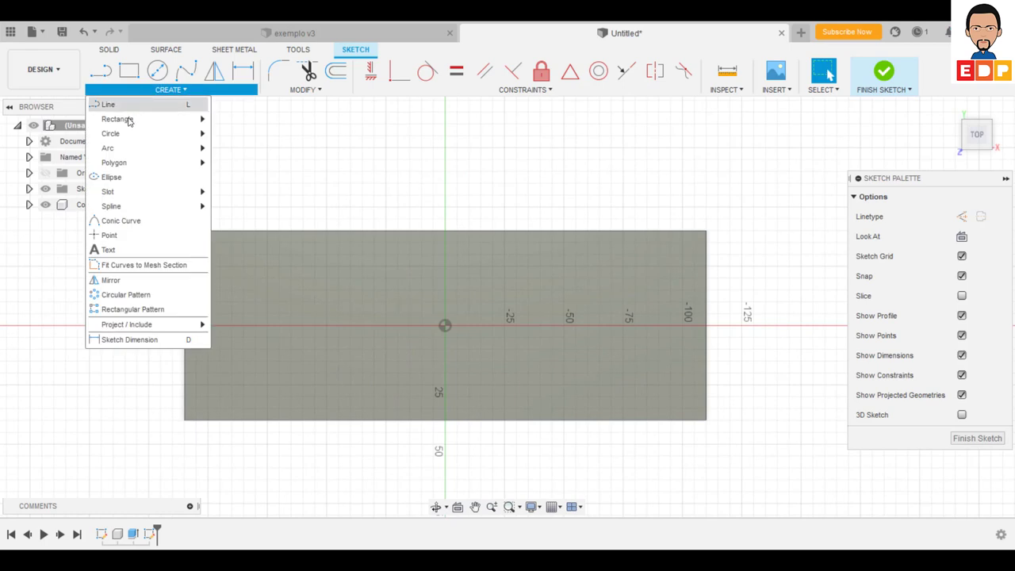
click(240, 148)
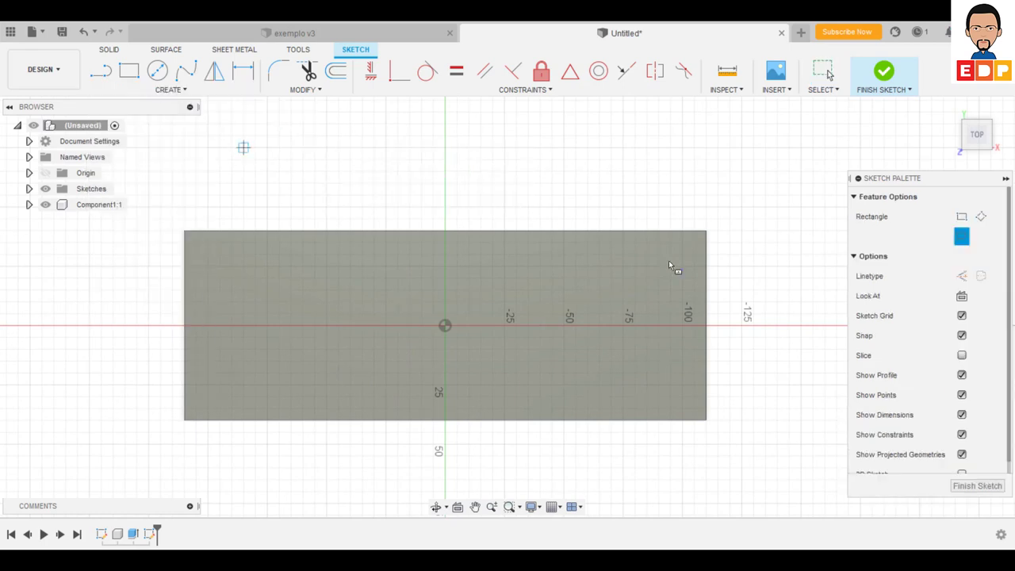
click(694, 325)
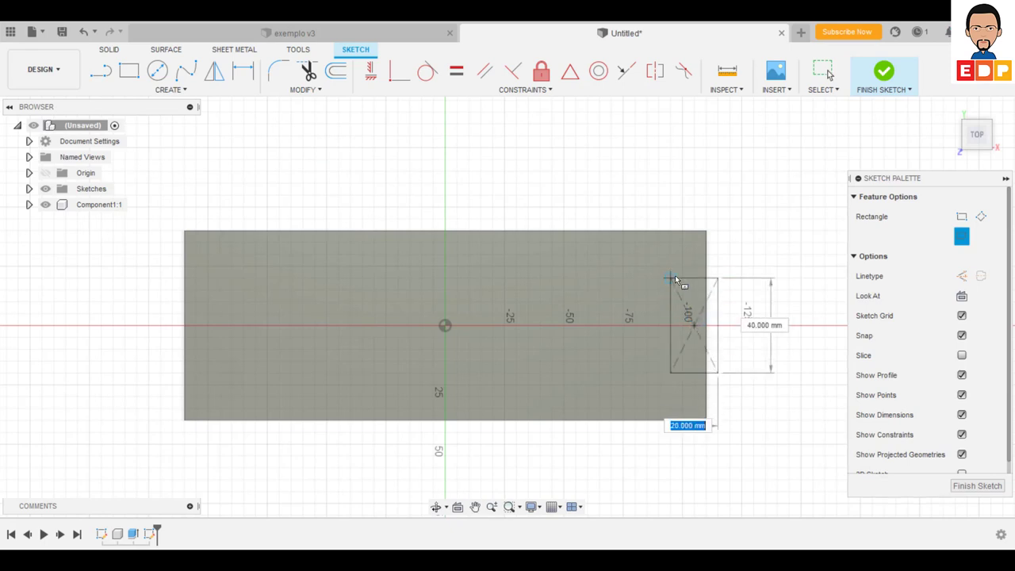
key(Tab)
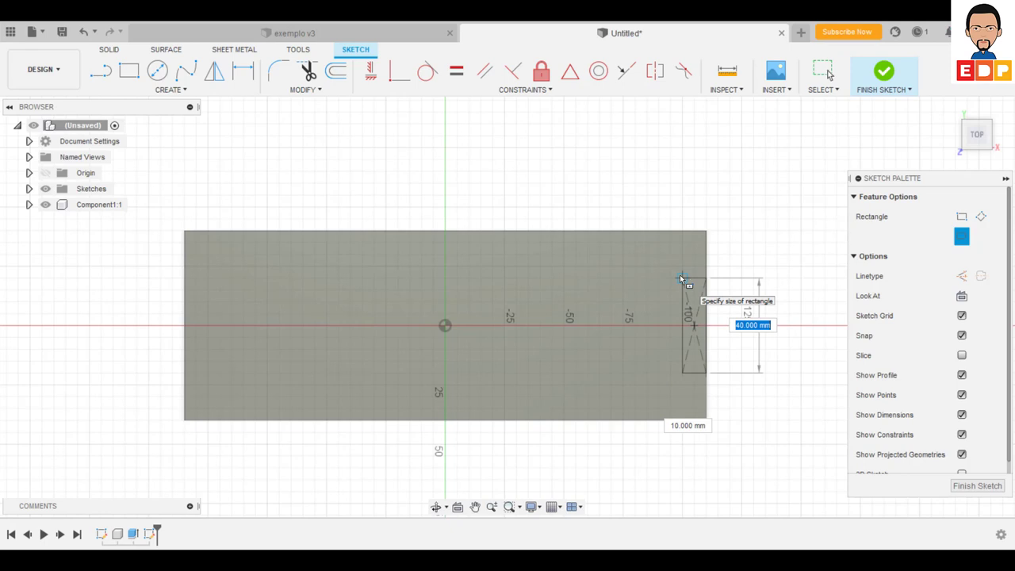
key(Return)
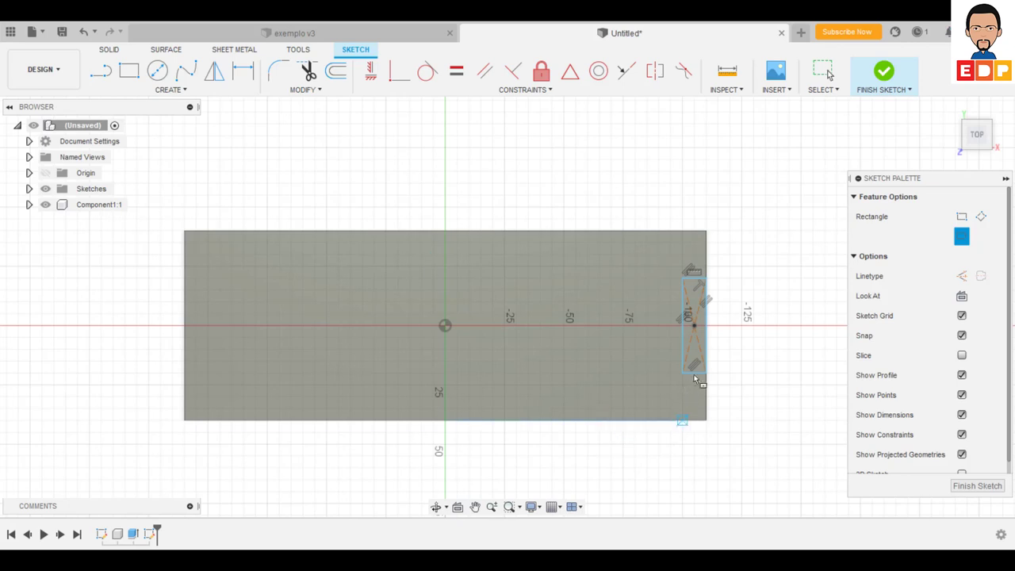
click(195, 324)
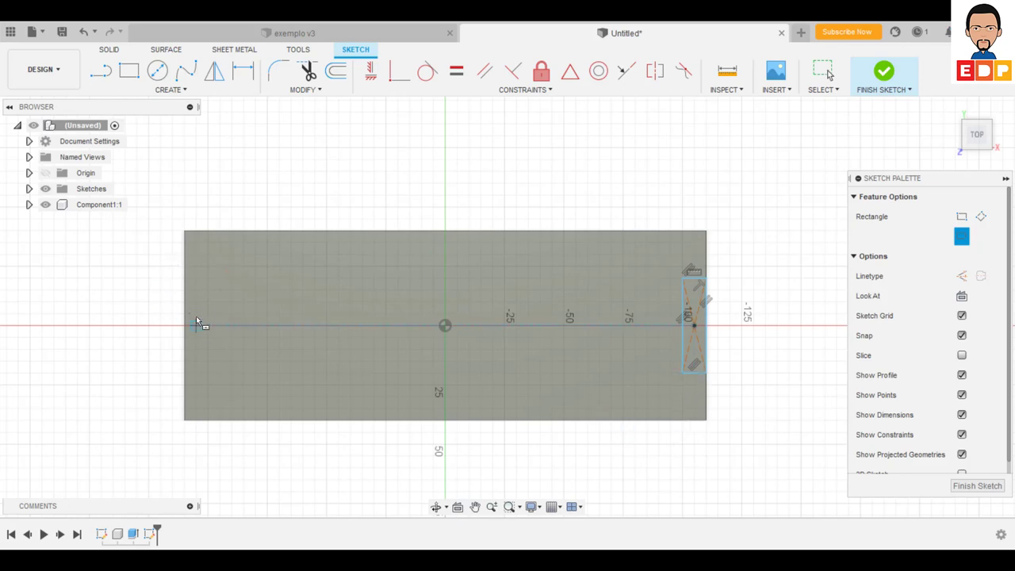
click(208, 278)
Dimension both end rectangles 40 mm tall and 10 mm wide, then finish the sketch.
click(243, 71)
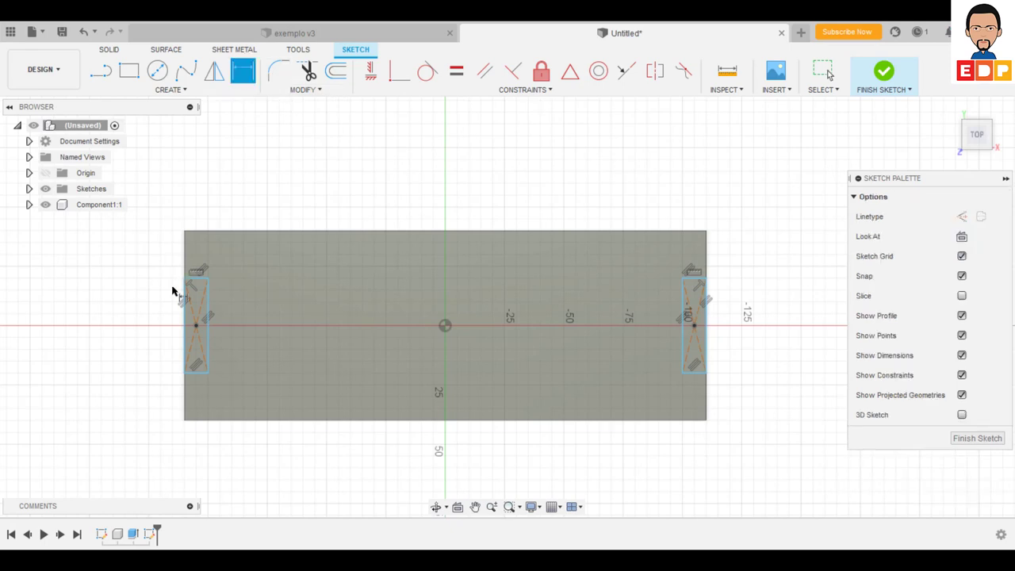
click(186, 325)
click(139, 325)
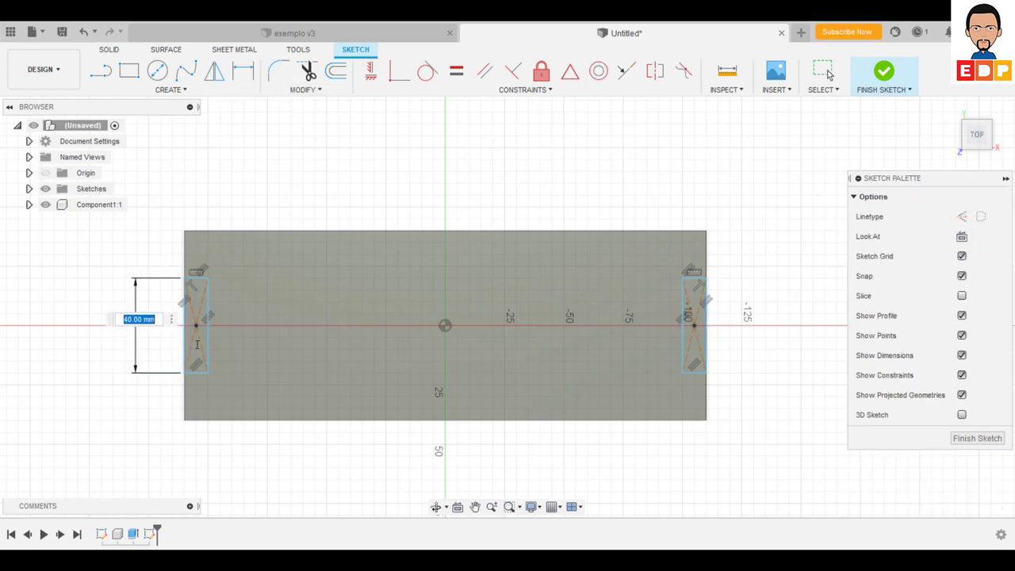
key(Return)
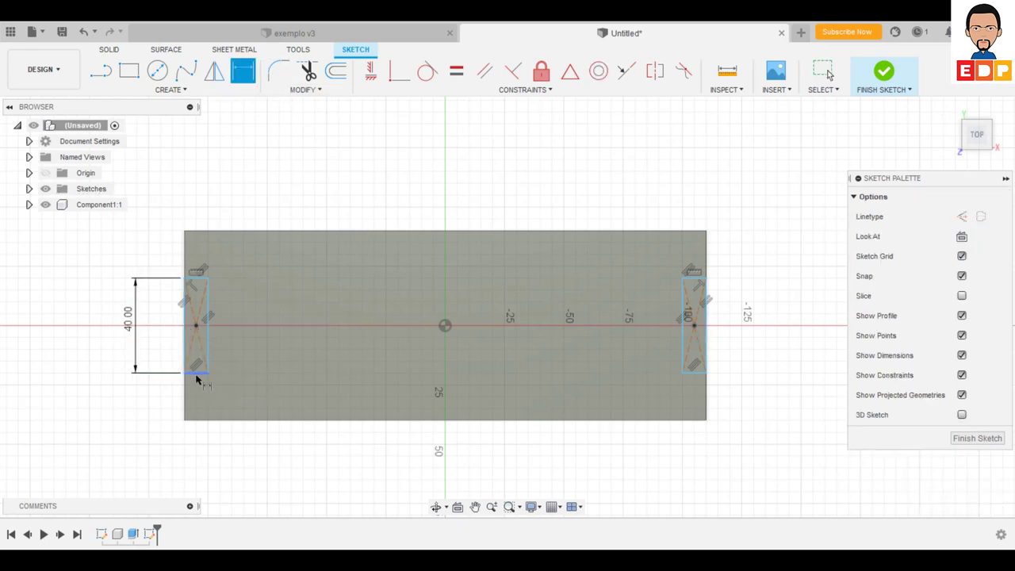
click(196, 372)
click(195, 465)
key(Return)
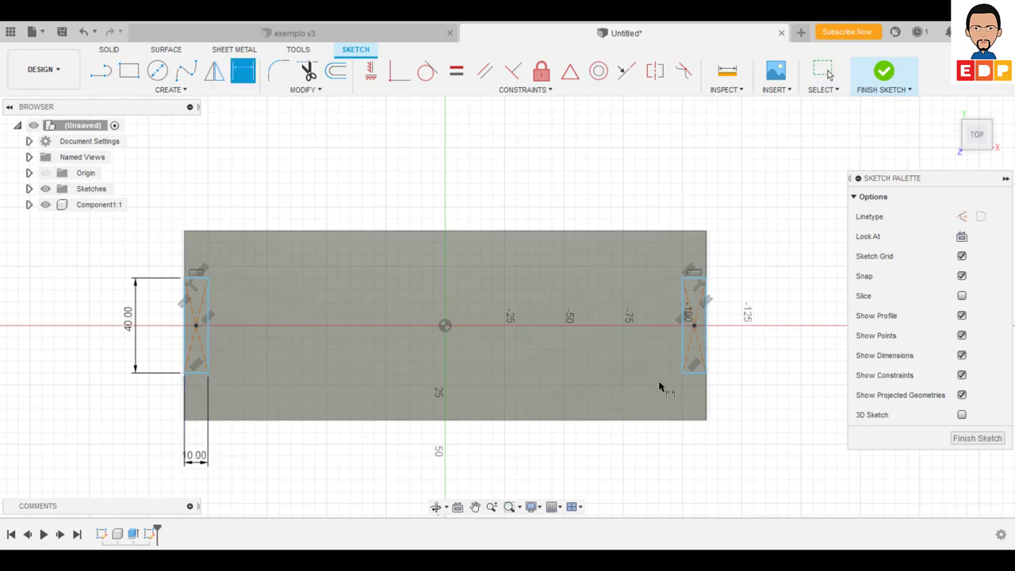
click(707, 356)
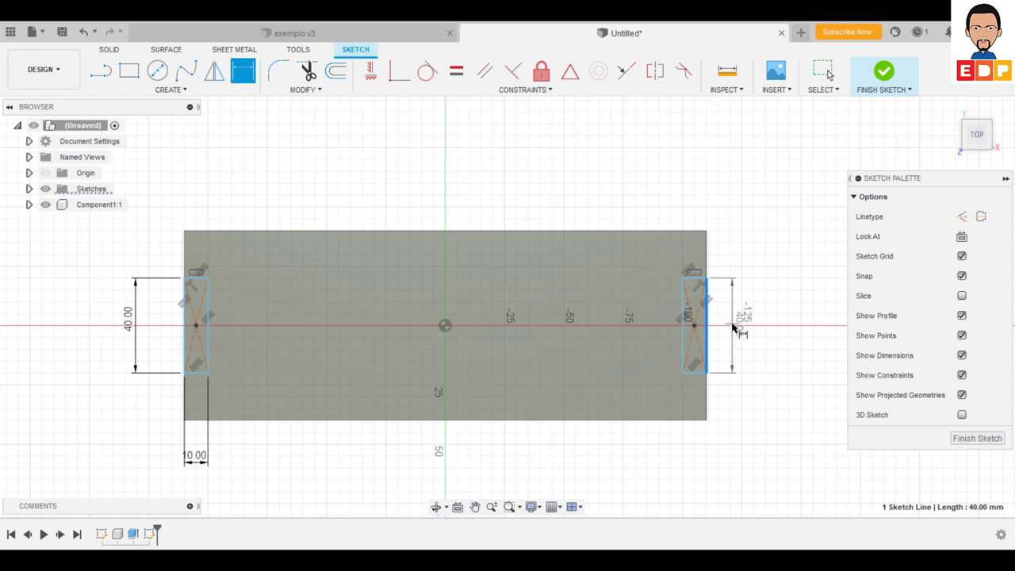
click(734, 329)
key(Return)
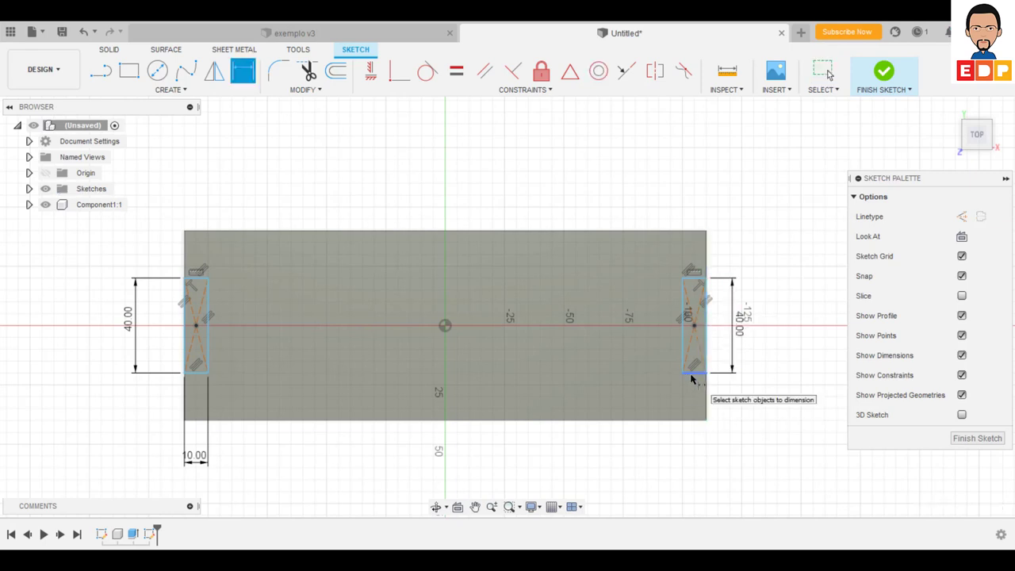
click(691, 374)
click(741, 470)
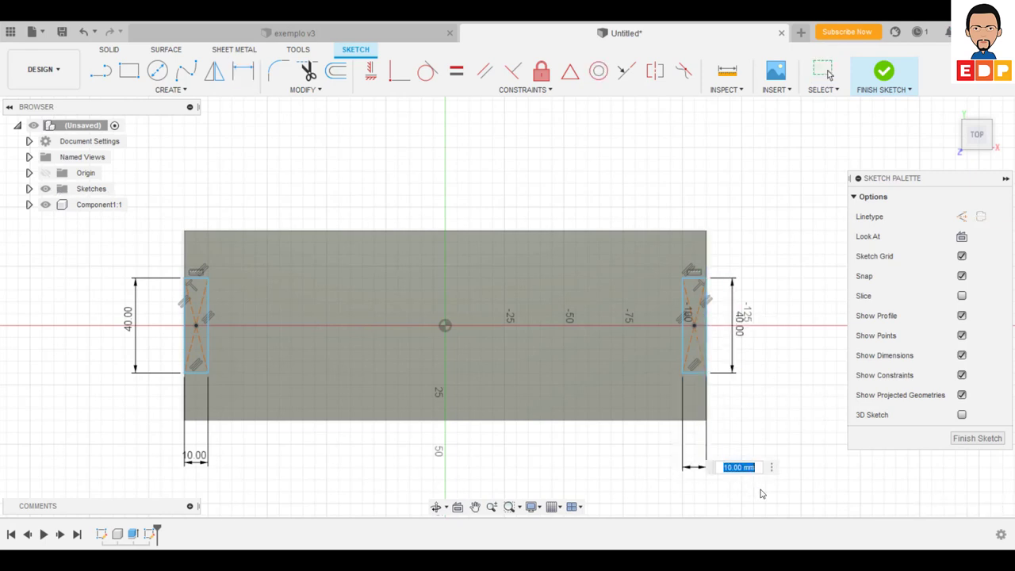
click(976, 438)
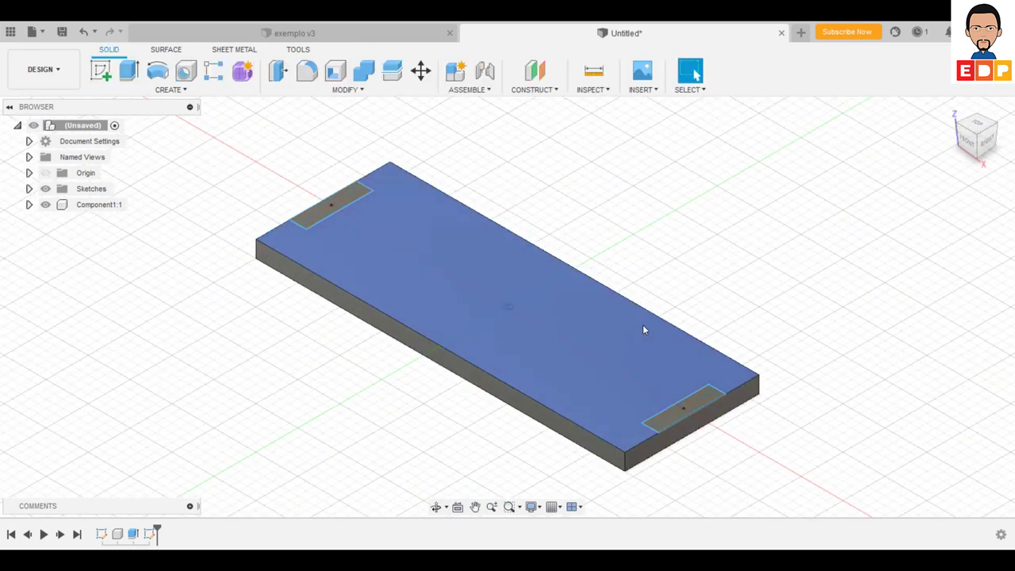
Extrude both end rectangles 50 mm upward as a Join, forming two walls on the bar.
click(128, 69)
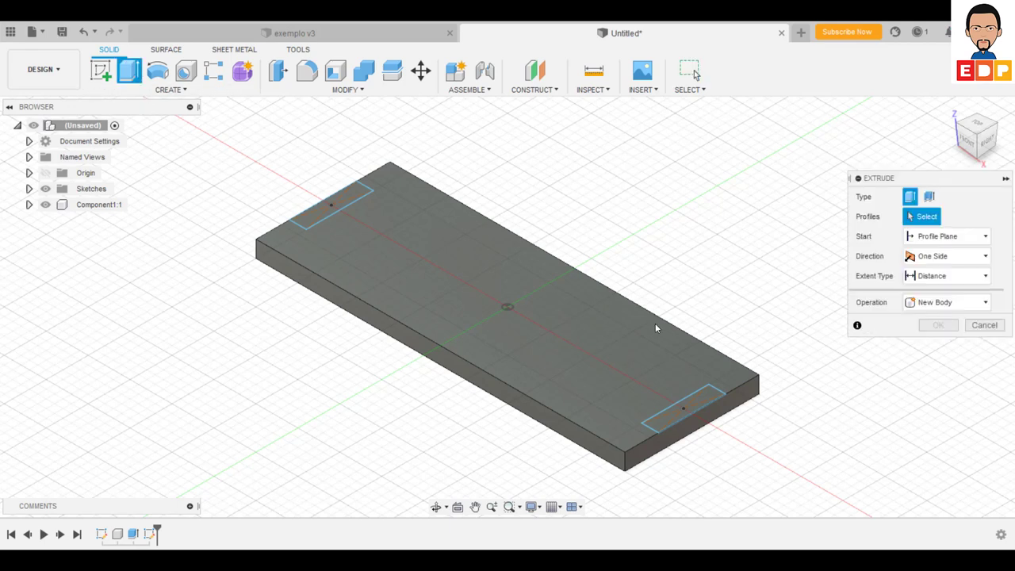
click(707, 400)
click(357, 201)
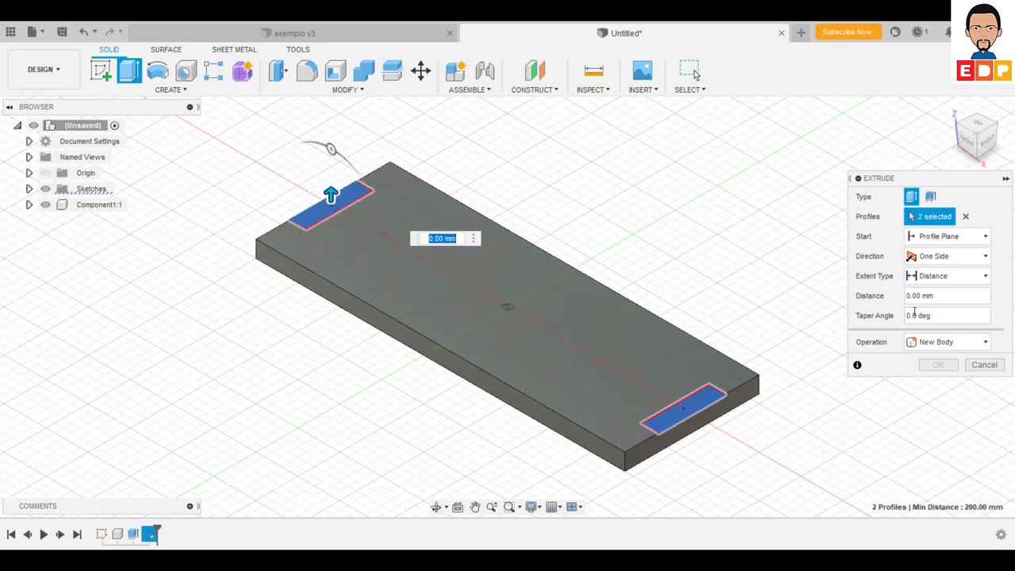
click(949, 344)
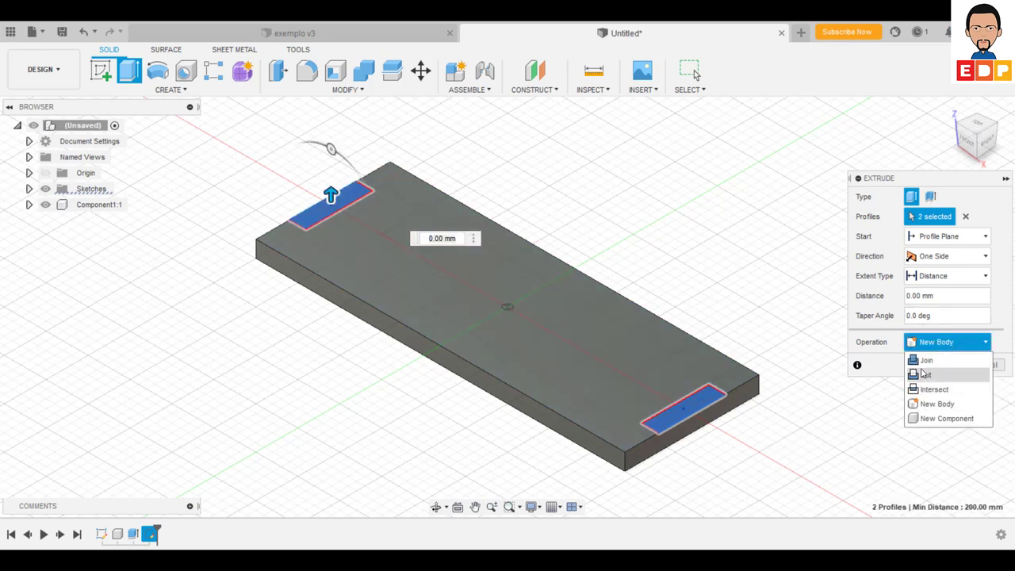
click(925, 360)
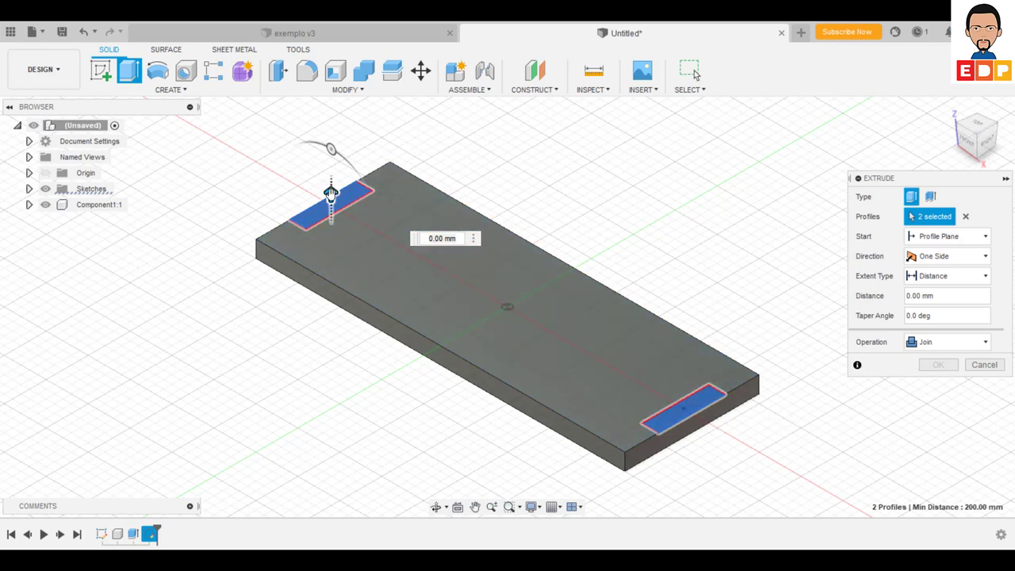
drag(332, 192, 334, 119)
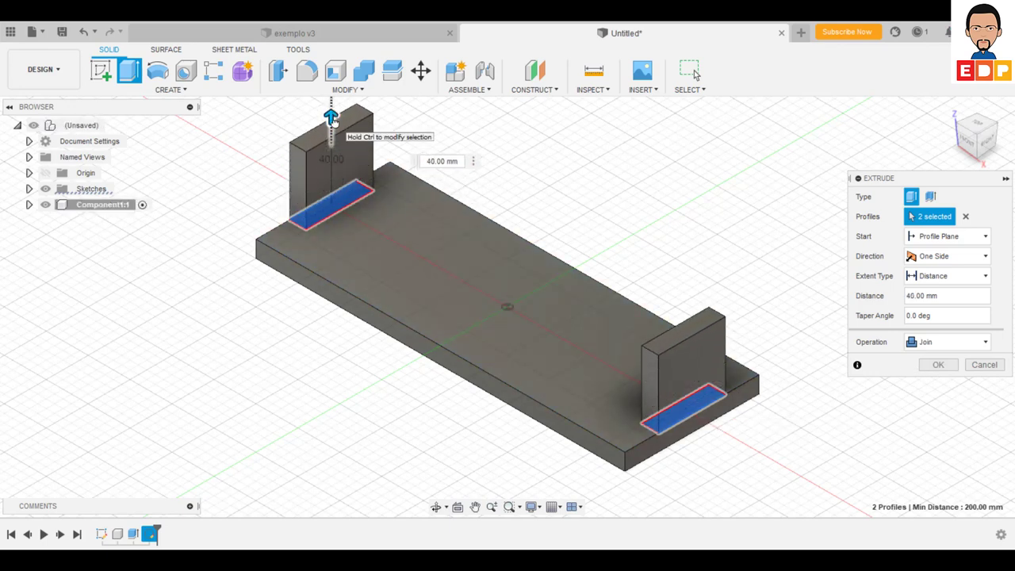
drag(334, 120, 333, 100)
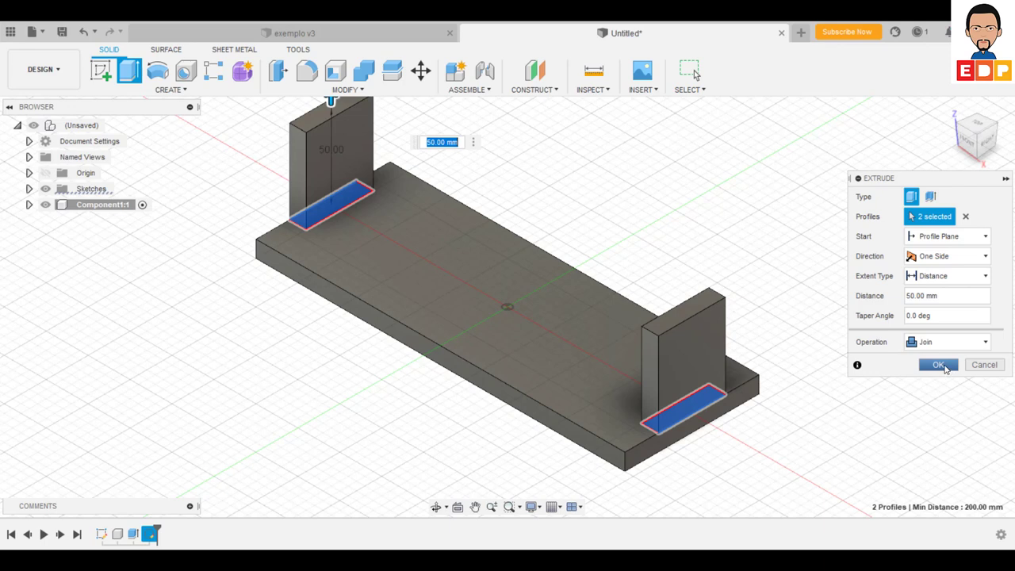
click(944, 366)
click(696, 369)
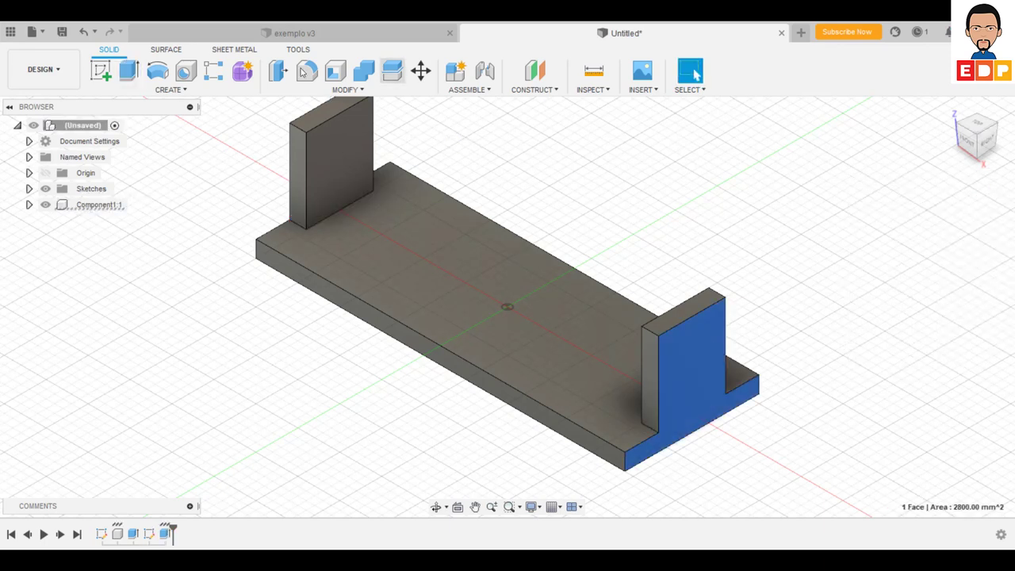
Start a sketch on the end wall's outer face and draw a small centre square.
click(103, 71)
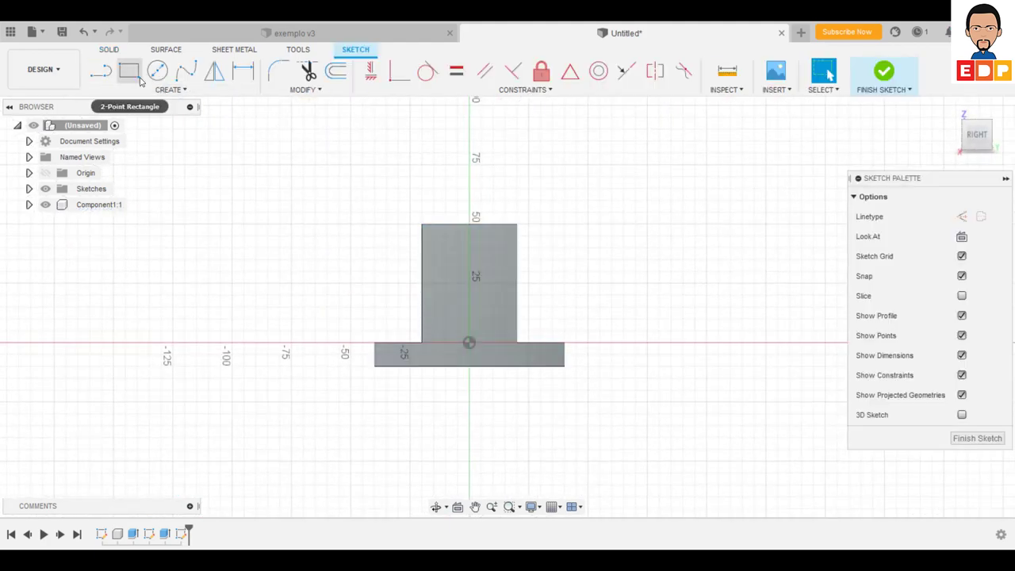
click(170, 90)
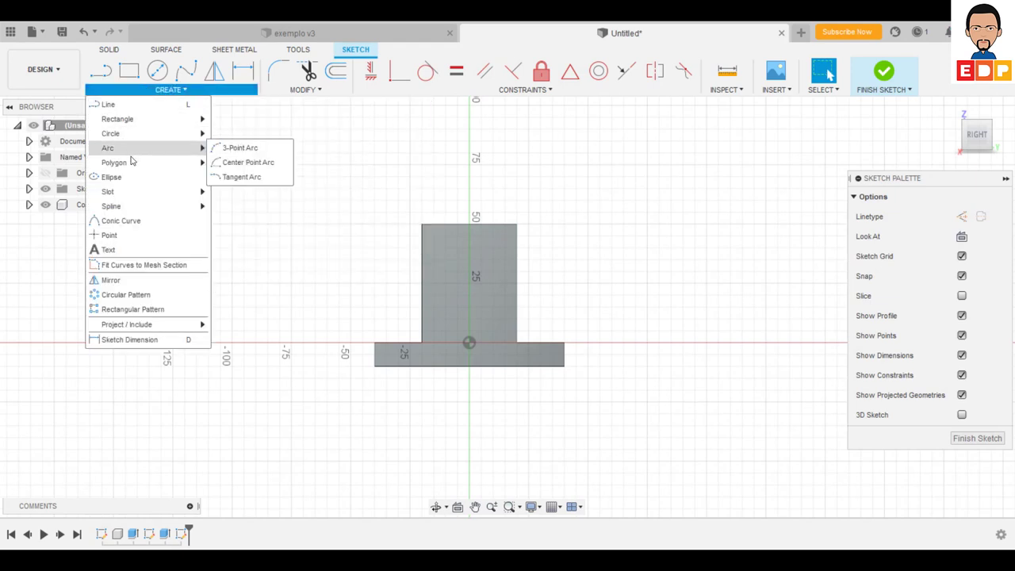
mouse_move(117, 119)
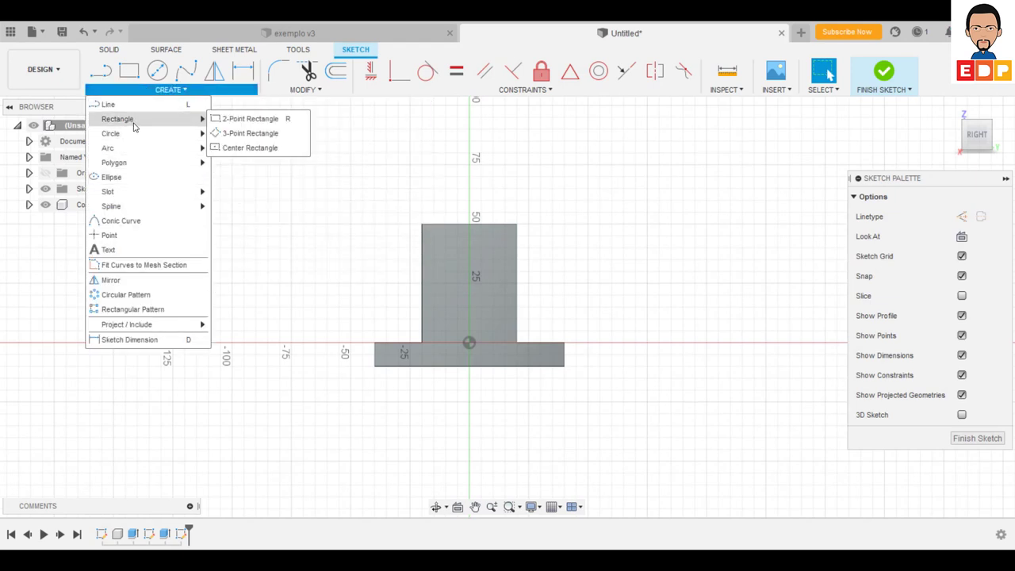
click(249, 147)
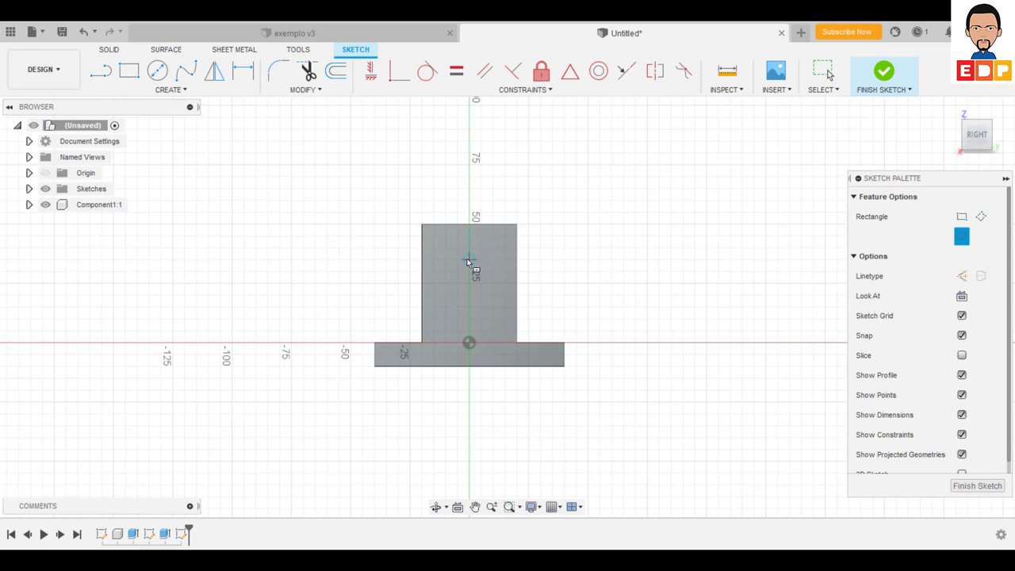
click(469, 259)
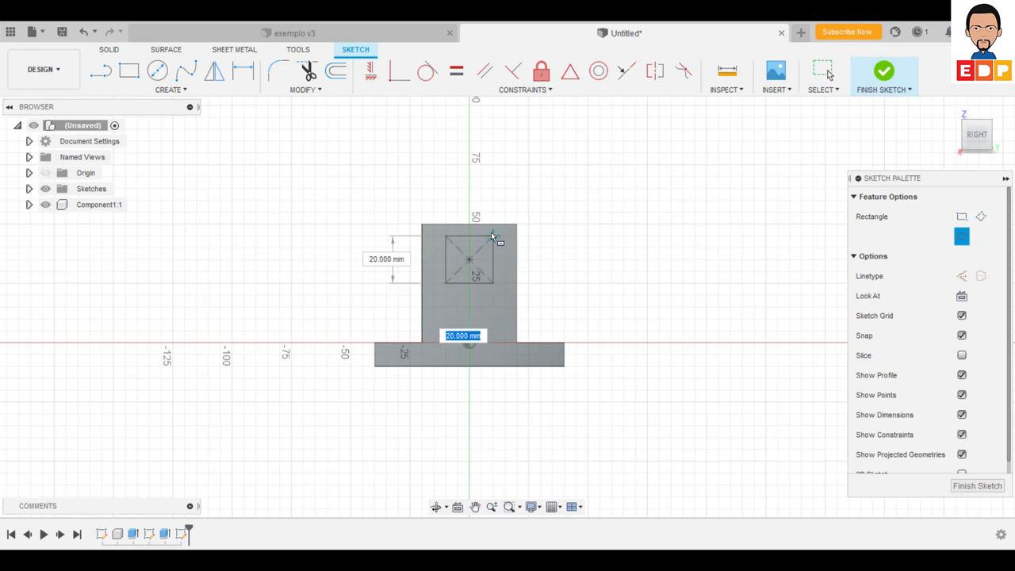
click(491, 235)
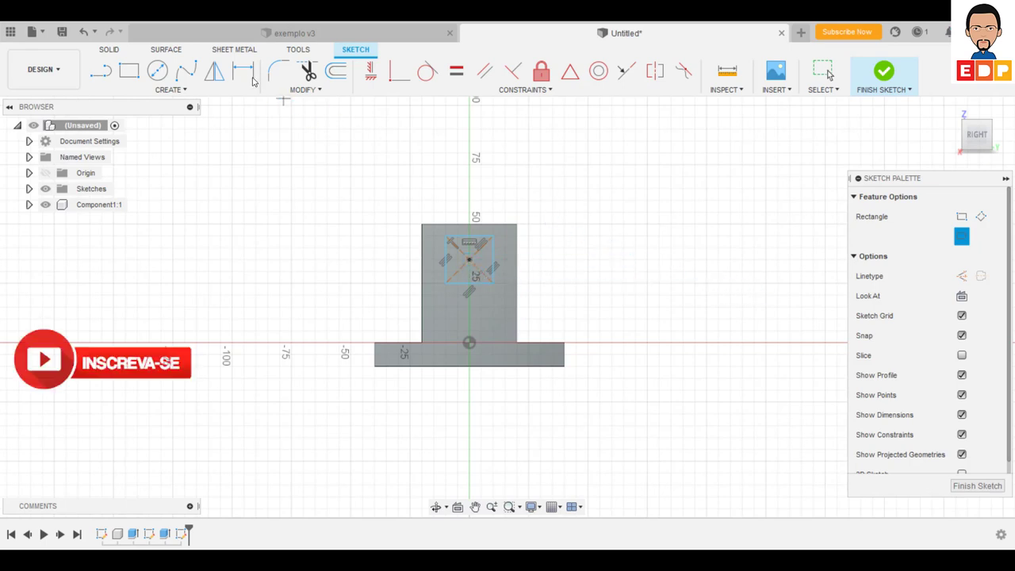
Dimension the trial square 24 mm high and 24 mm wide.
click(243, 73)
click(493, 272)
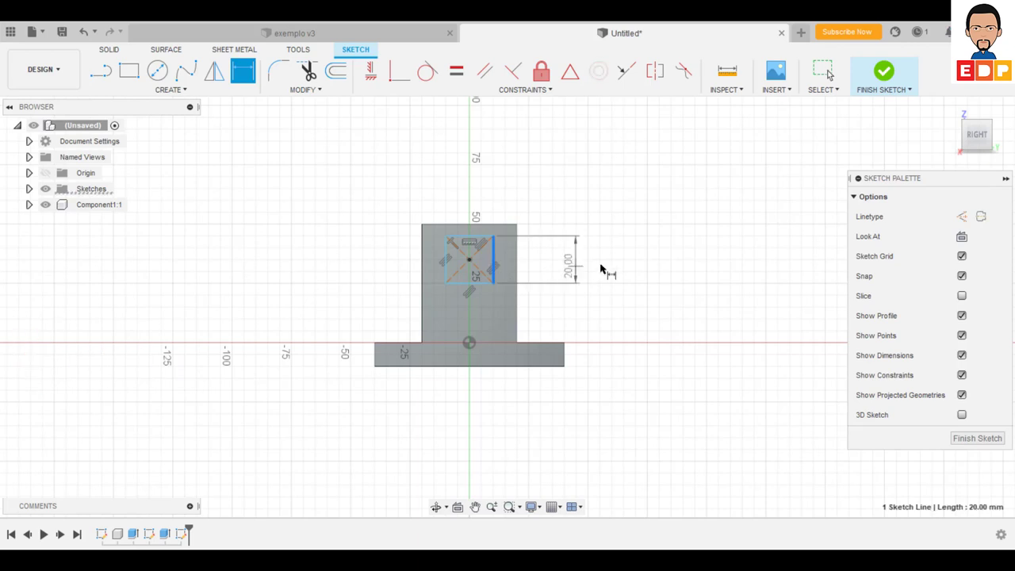
click(595, 279)
text(24)
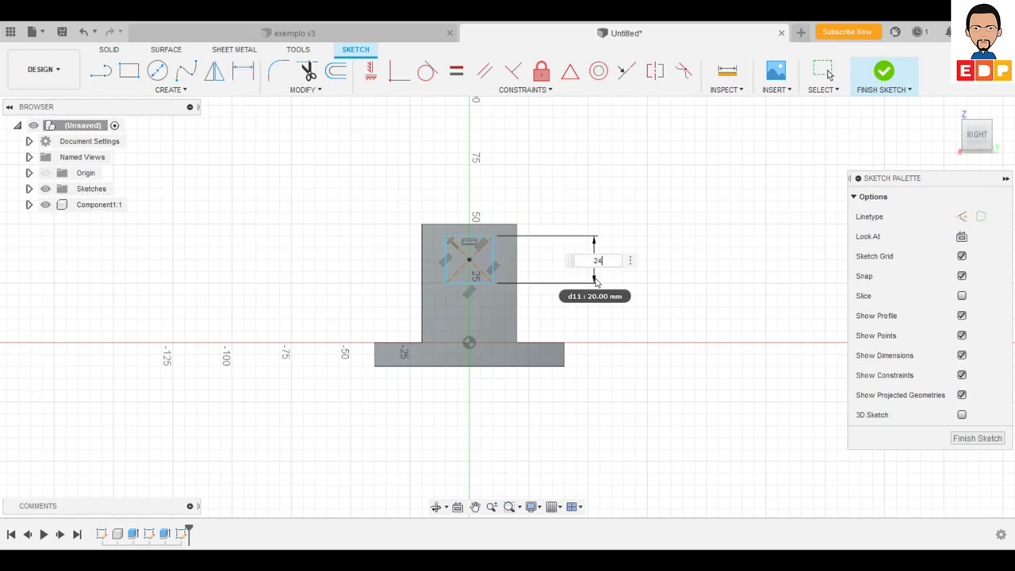
key(Return)
click(478, 294)
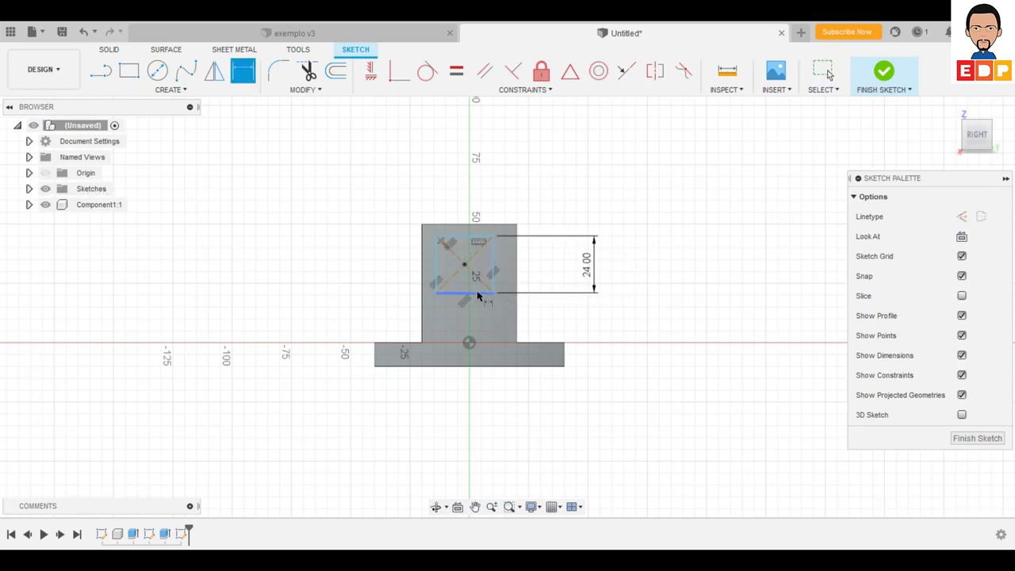
click(476, 323)
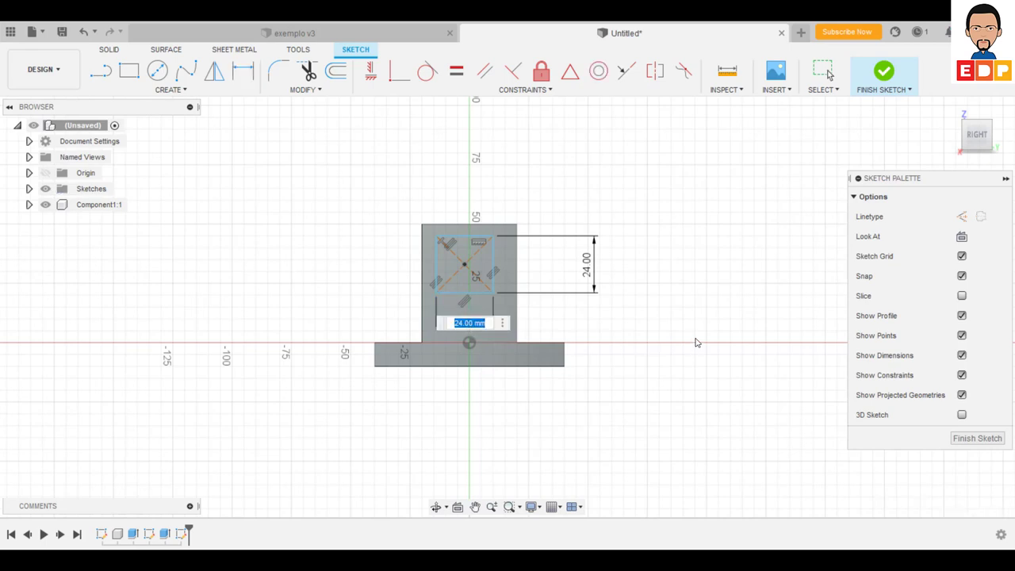
key(Return)
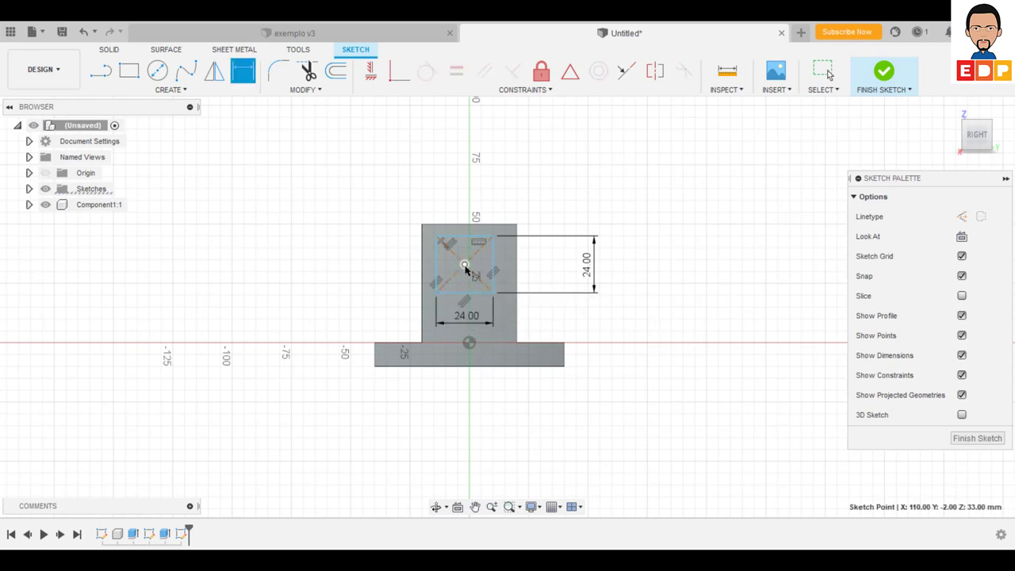
Exit dimensioning and undo the square's dimensions and the square itself.
click(471, 267)
click(468, 268)
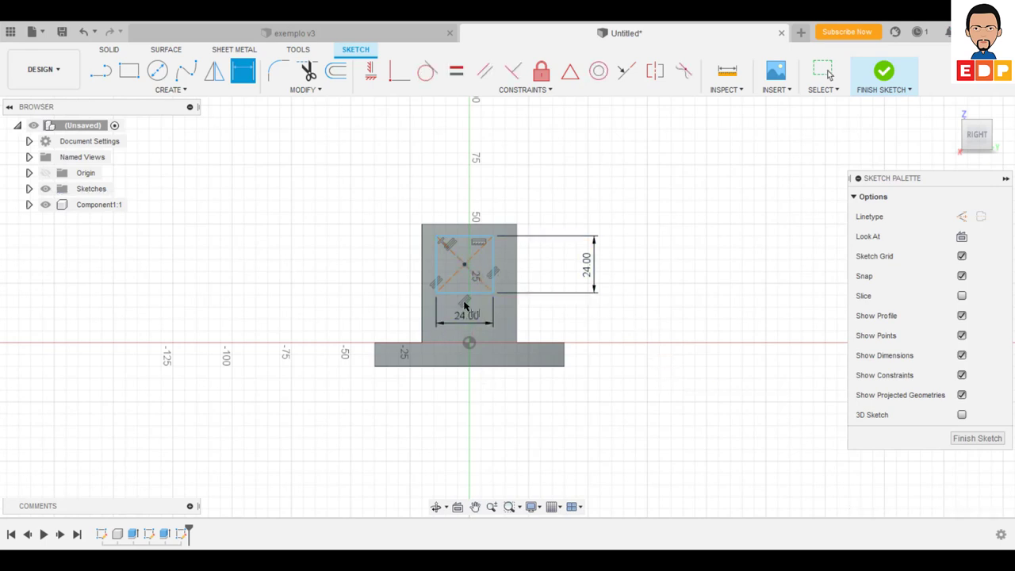
key(Escape)
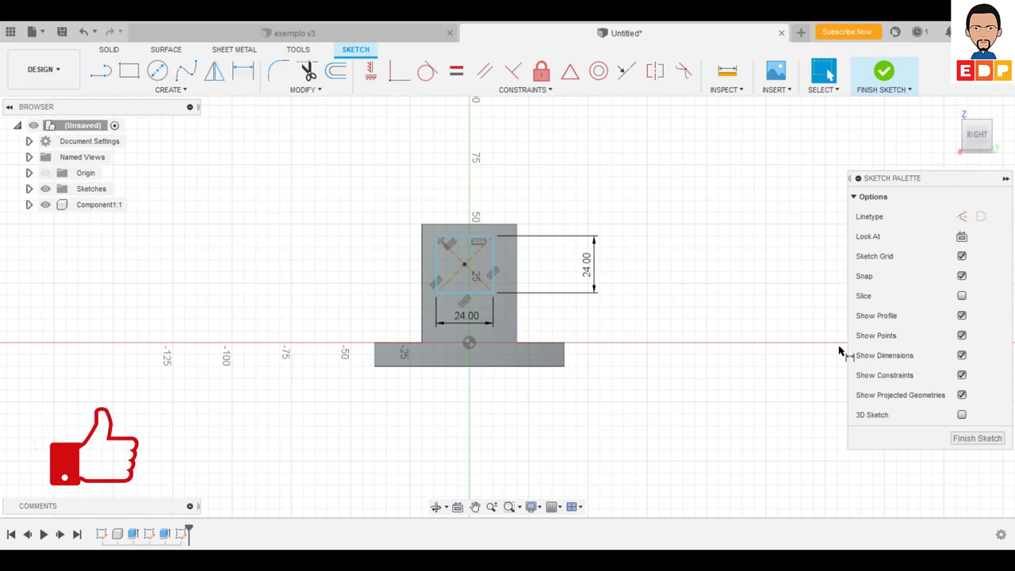
key(ctrl+z)
key(ctrl+z)
key(ctrl+z)
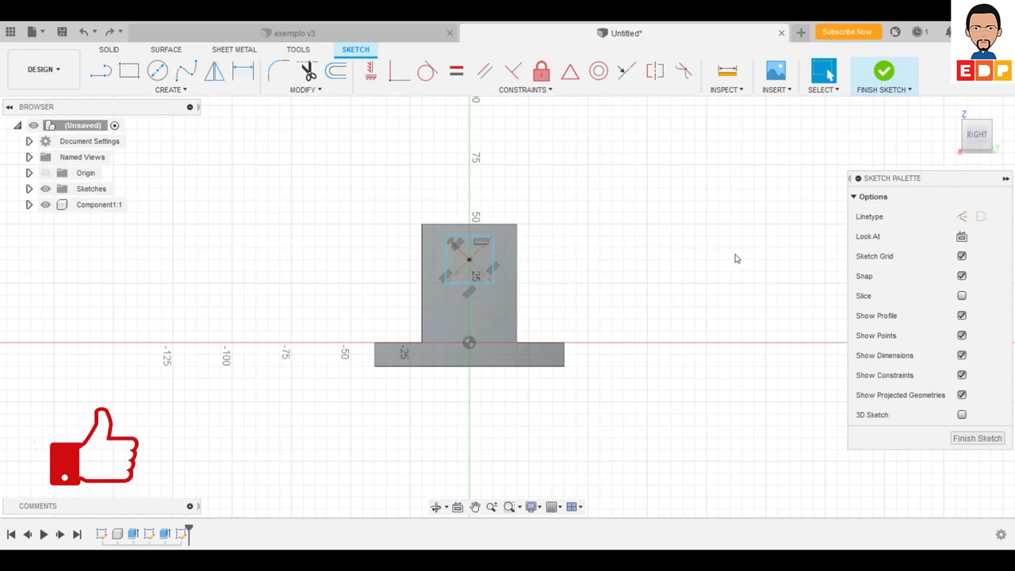
key(ctrl+z)
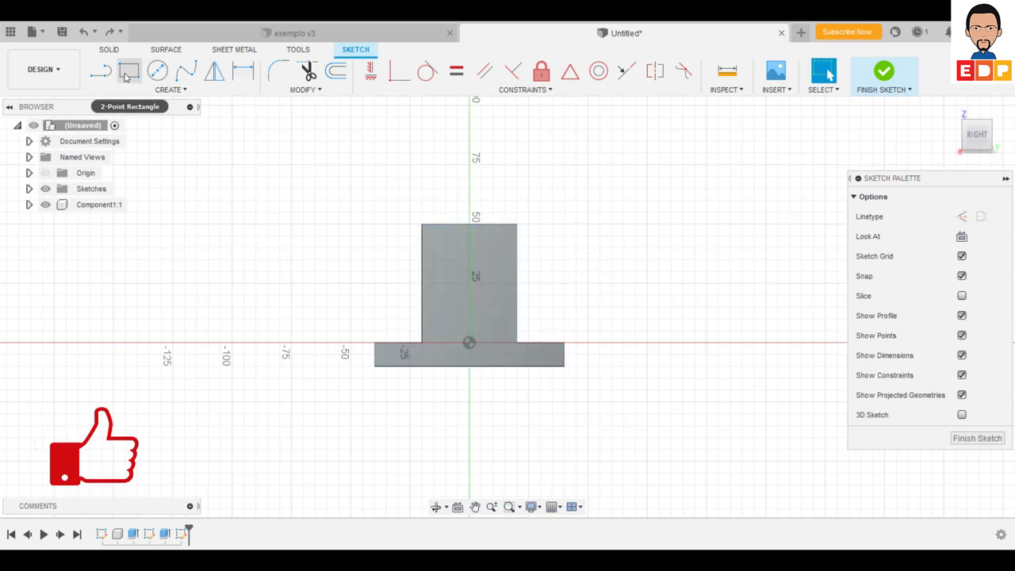
Draw a roughly square centre rectangle inside the end wall outline, above the base.
click(127, 73)
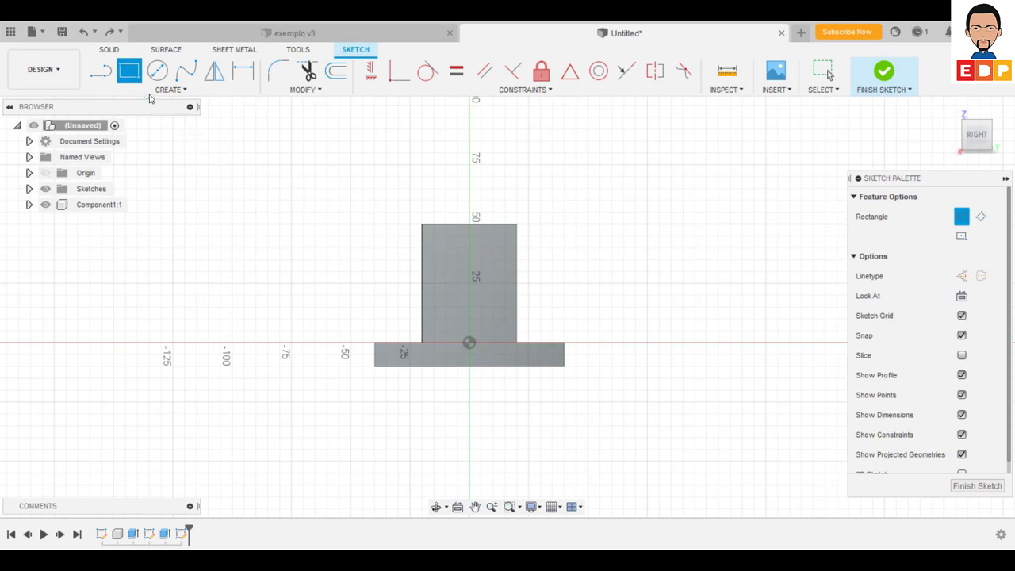
click(151, 93)
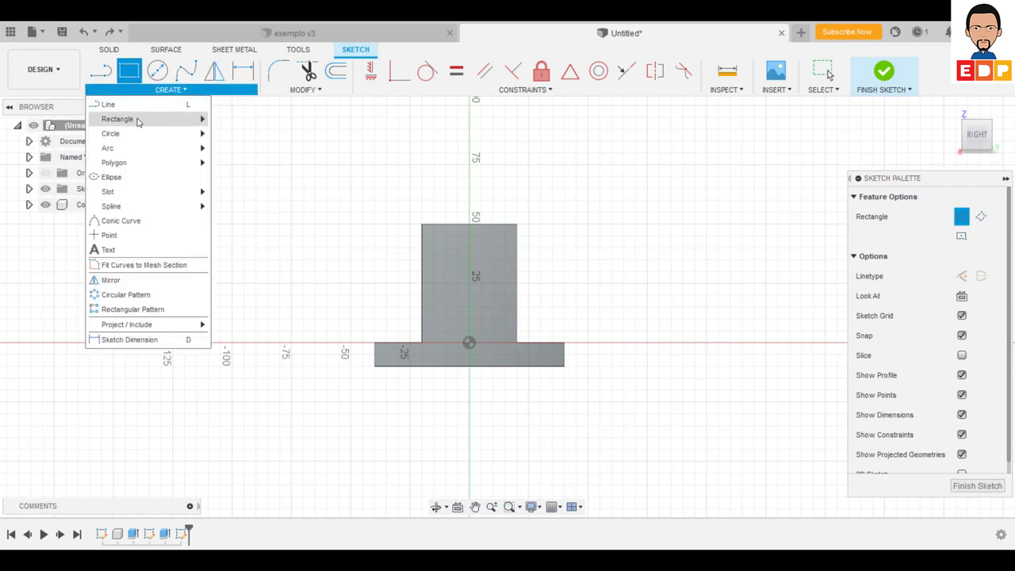
mouse_move(118, 119)
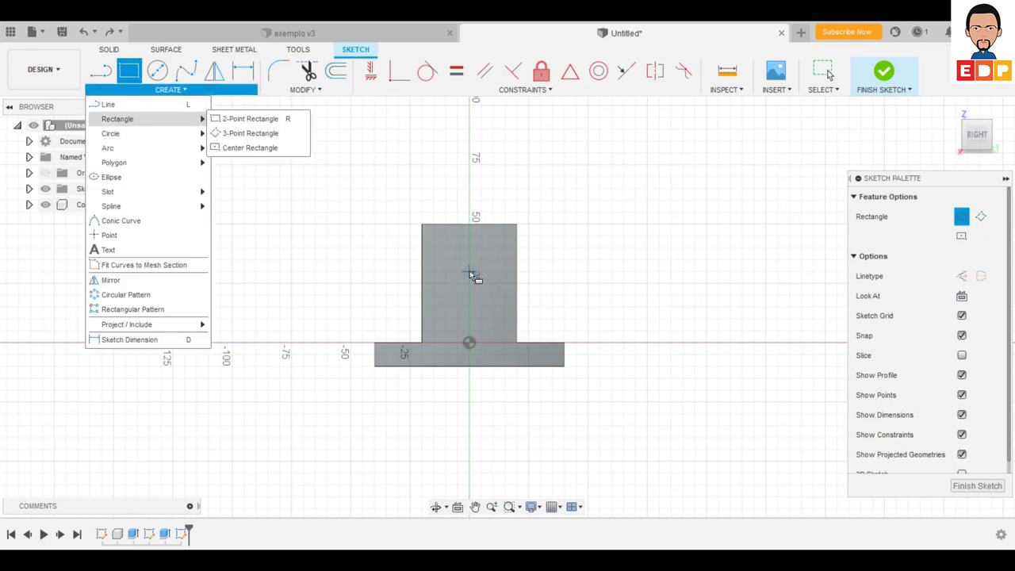
click(468, 274)
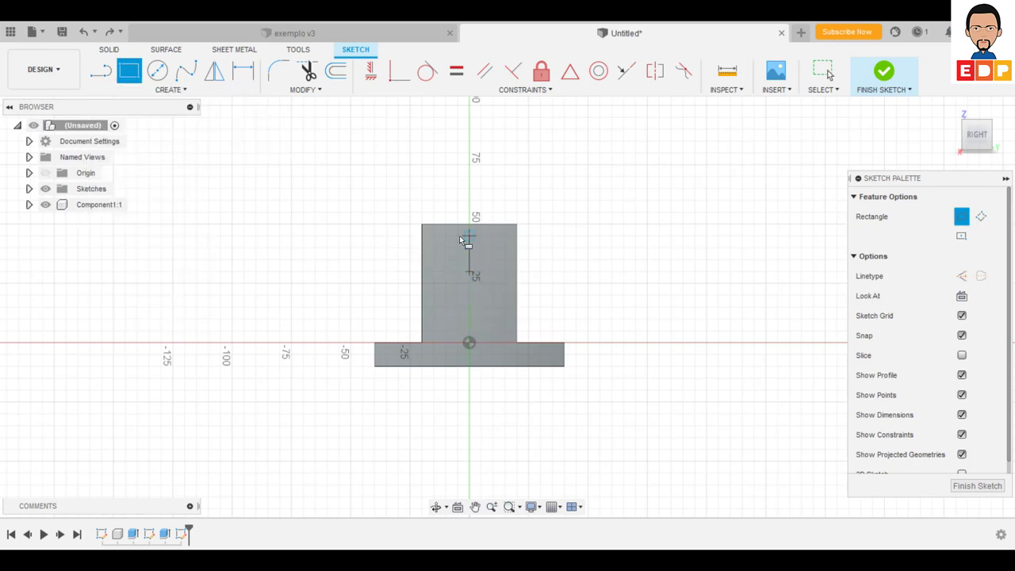
key(Escape)
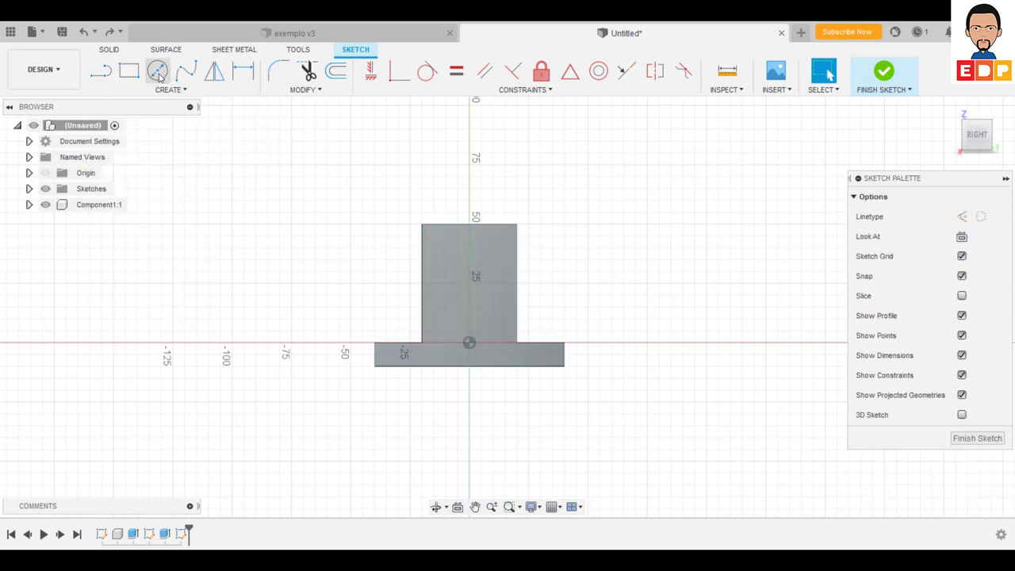
click(169, 90)
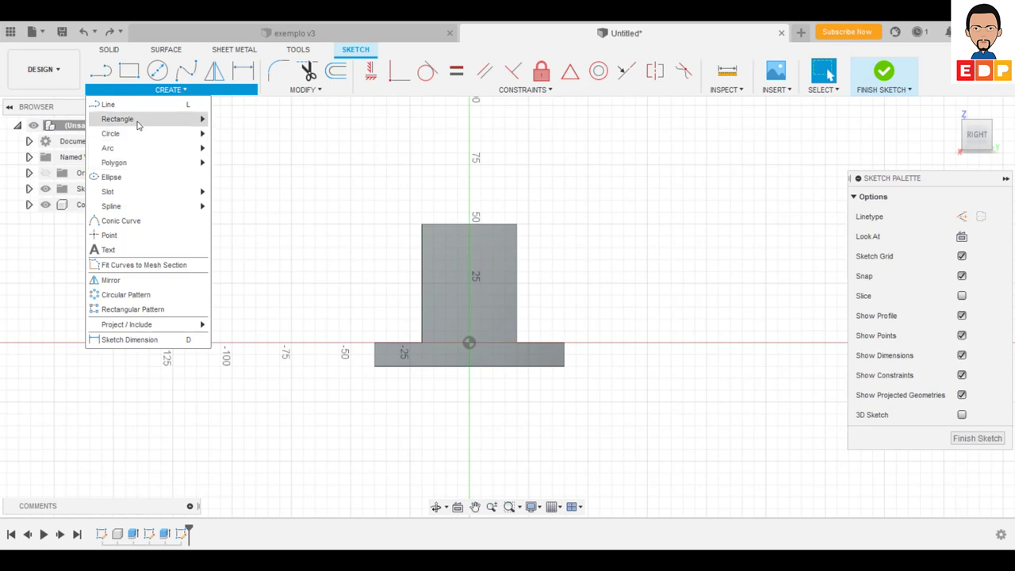
mouse_move(117, 119)
click(252, 147)
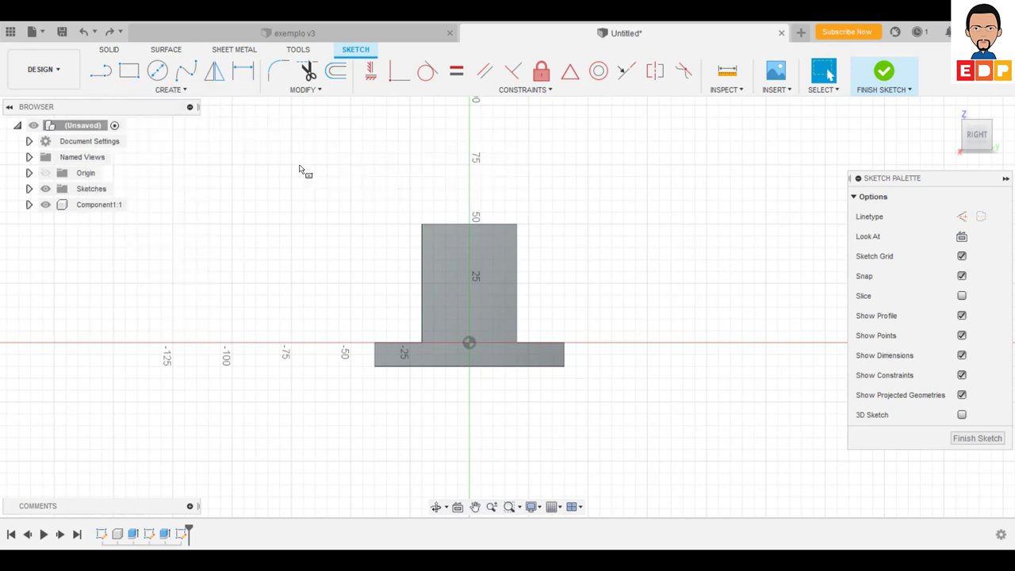
click(470, 271)
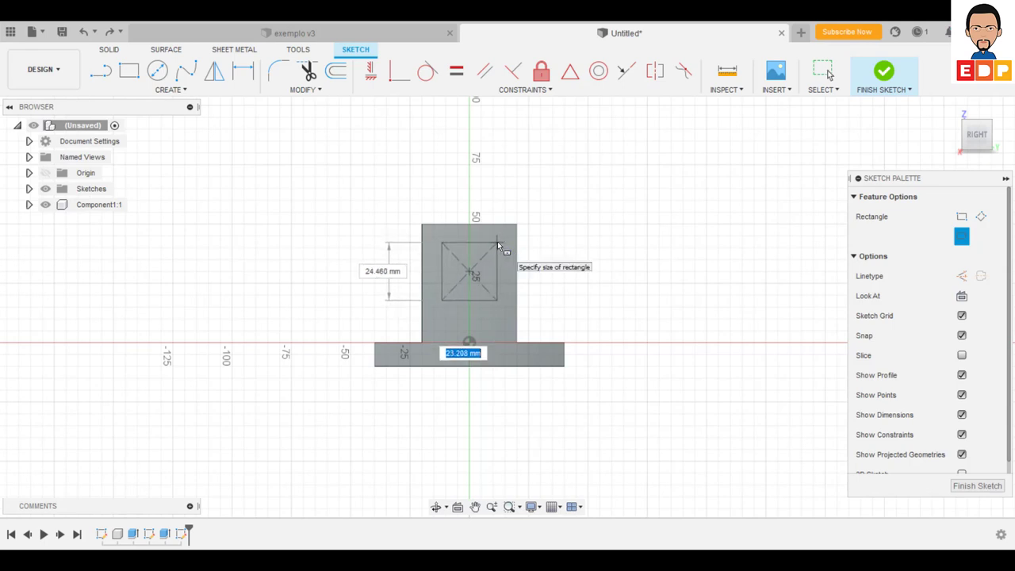
click(500, 244)
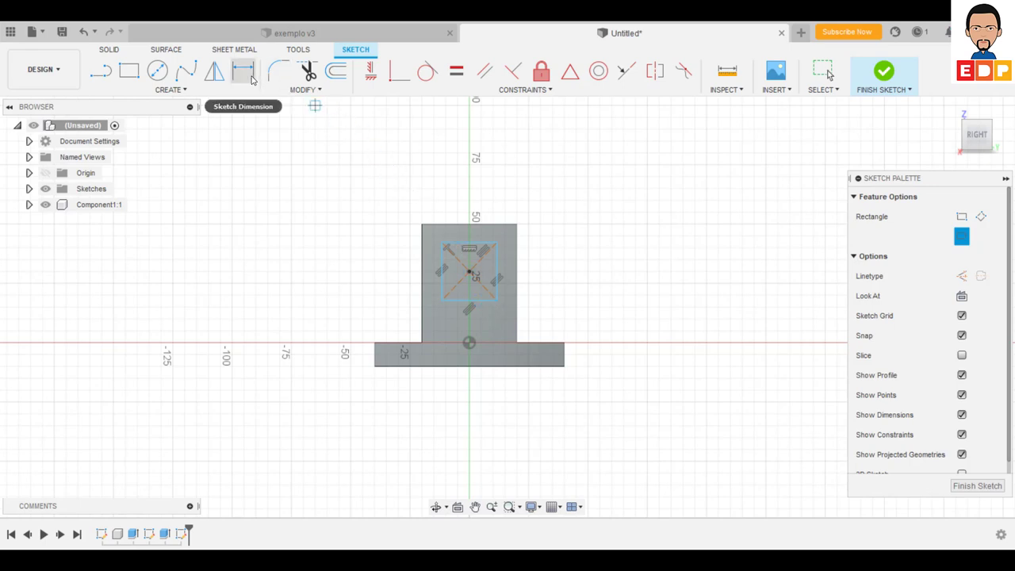
Dimension the wall rectangle 24 mm wide and 24 mm high.
click(243, 71)
click(470, 302)
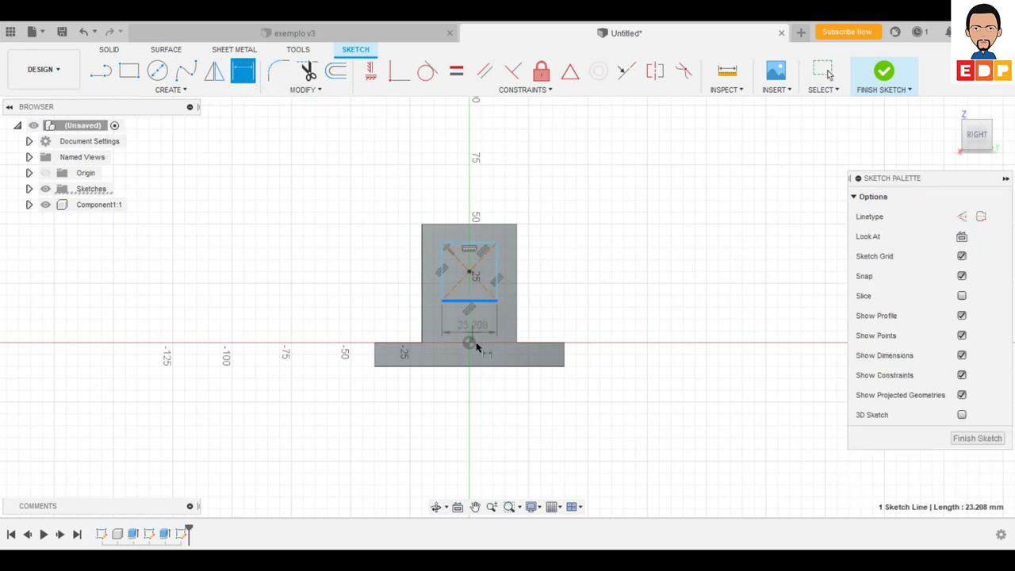
click(539, 434)
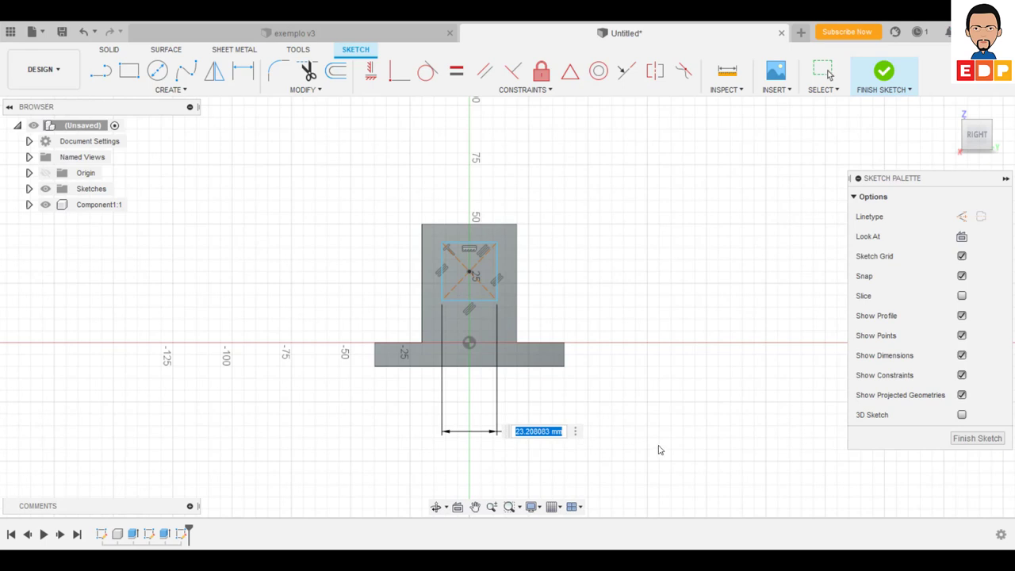
text(24)
key(Return)
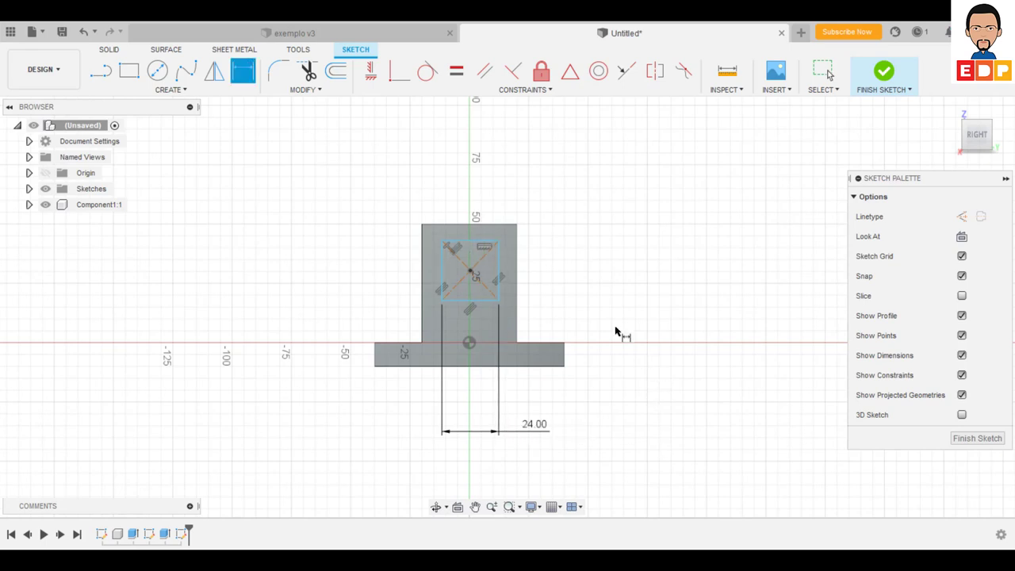
click(497, 274)
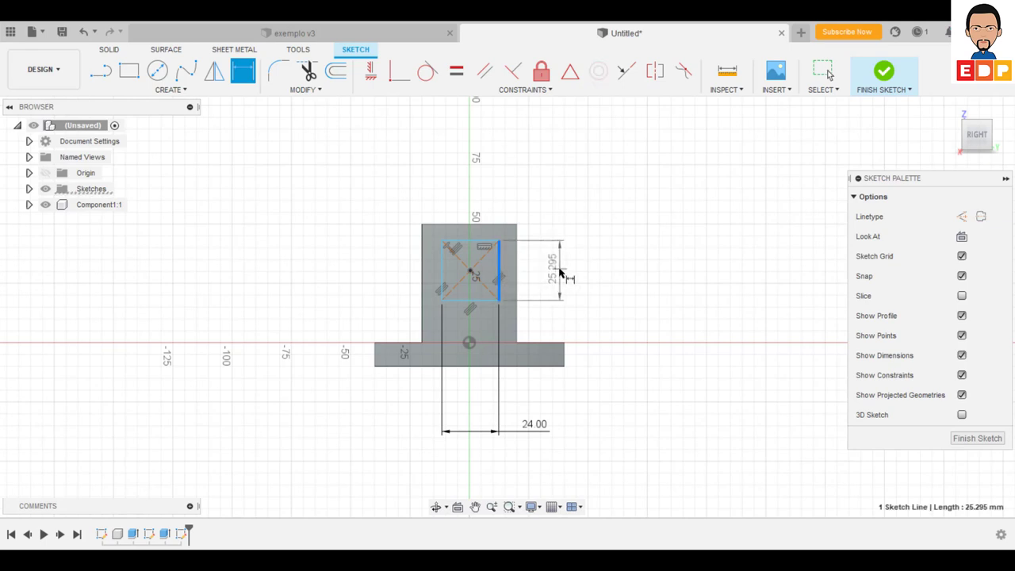
click(560, 277)
text(24)
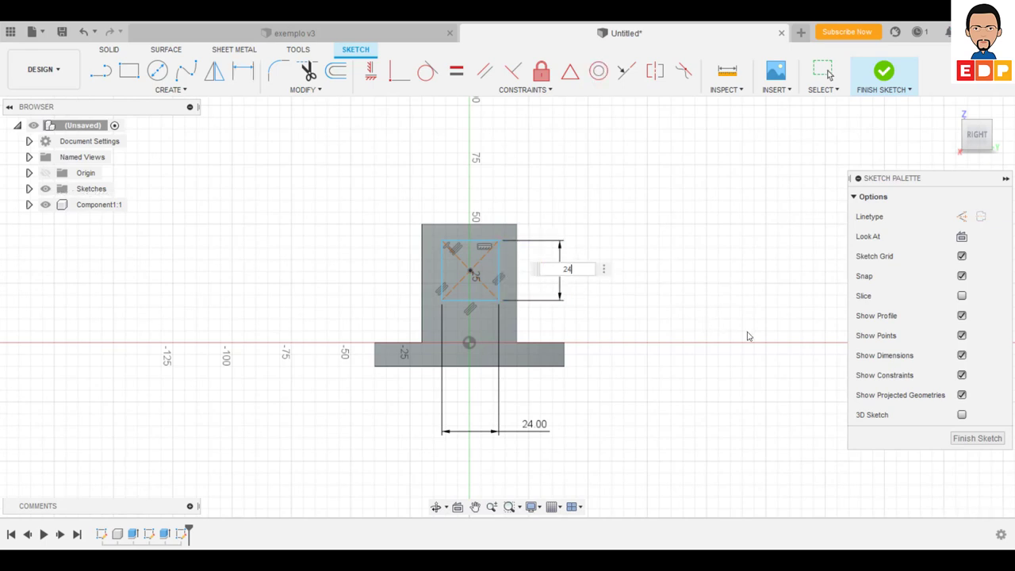
key(Return)
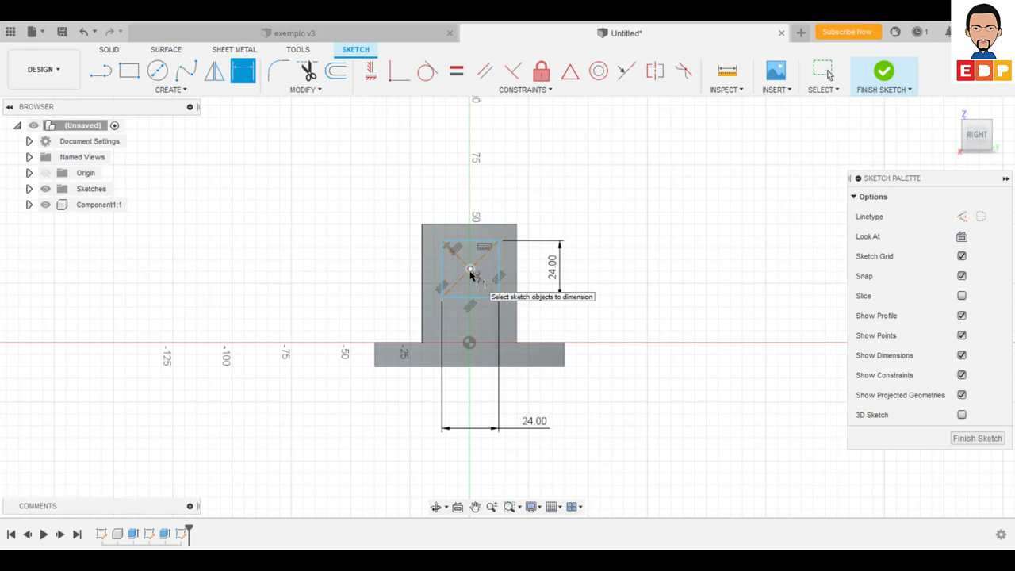
Place the square's centre 28 mm above the base line and finish the sketch.
click(470, 271)
click(413, 346)
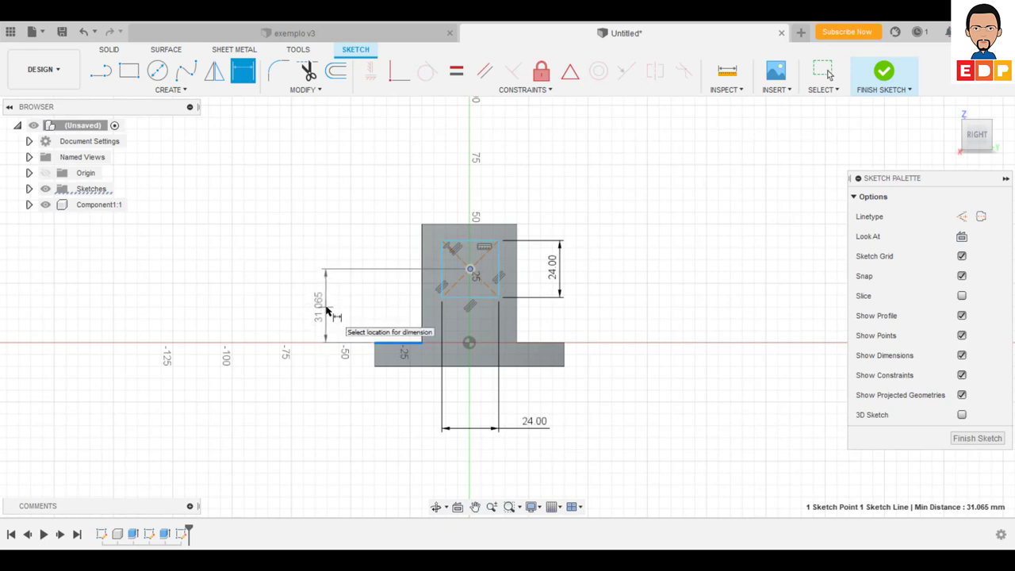
click(326, 309)
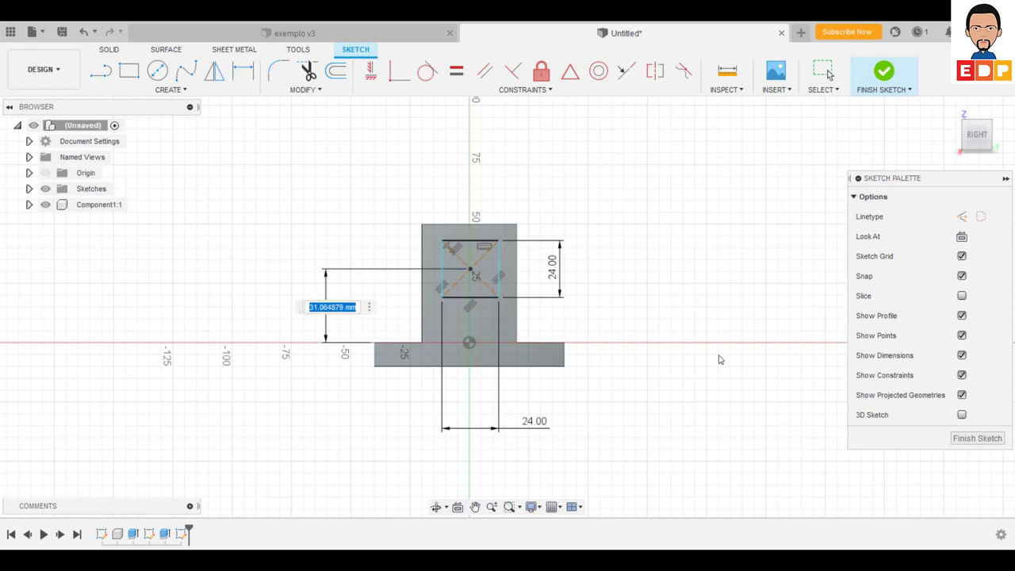
text(28)
key(Return)
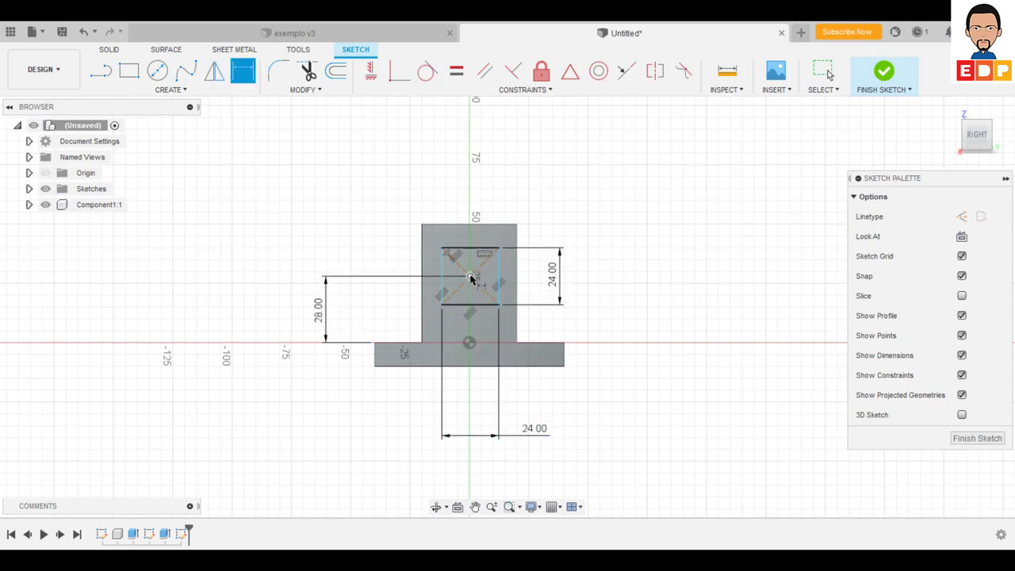
click(1000, 441)
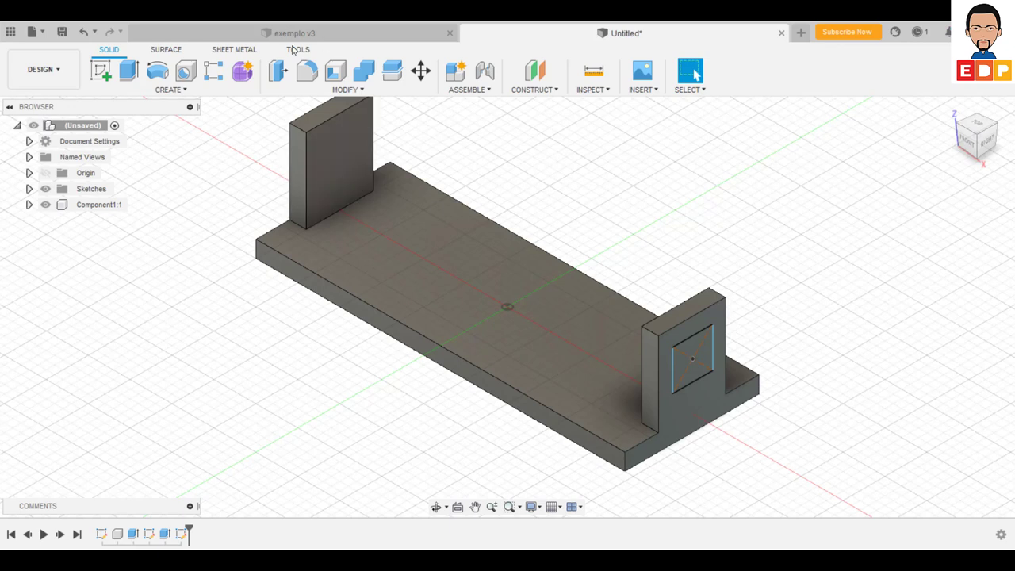
Cut-extrude the 24 mm square through both end walls with a through-all extent.
click(128, 72)
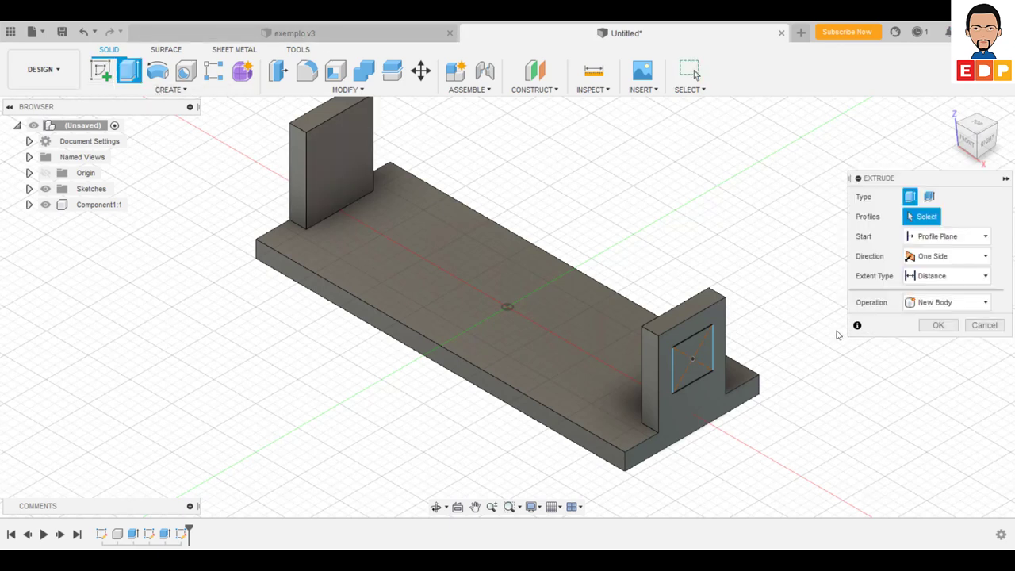
click(692, 361)
click(940, 343)
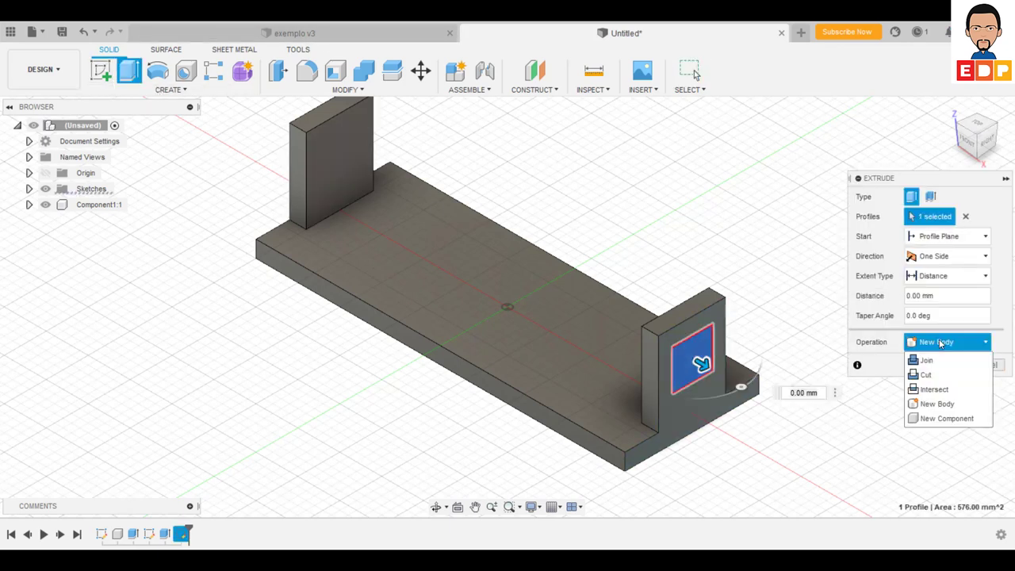
click(926, 374)
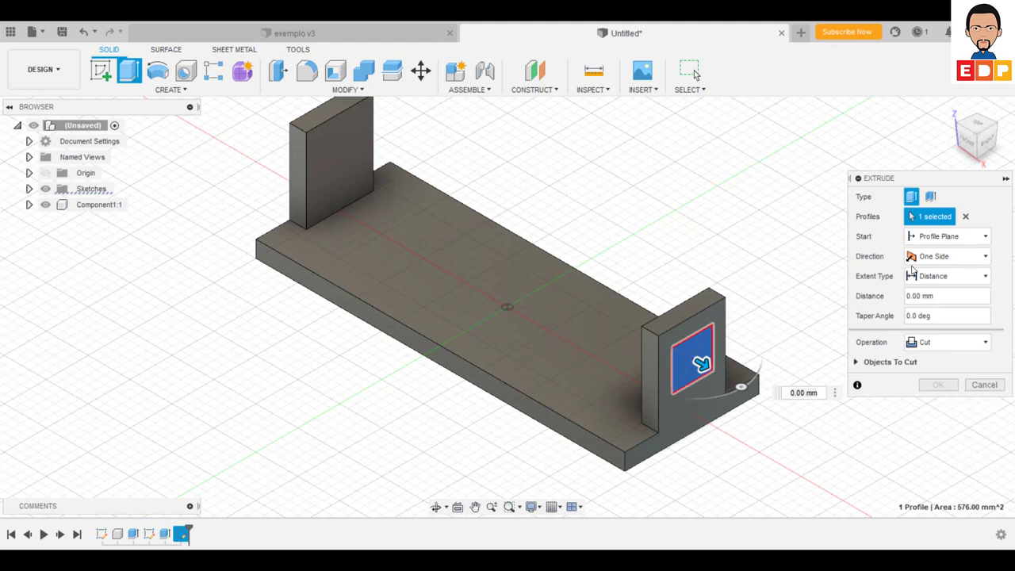
click(939, 277)
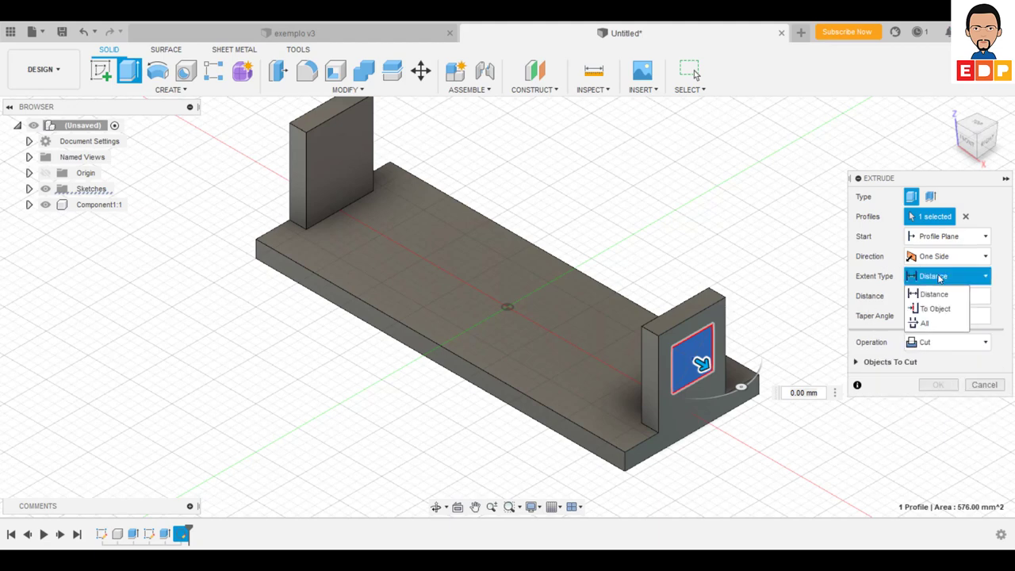
click(924, 323)
drag(701, 363, 319, 191)
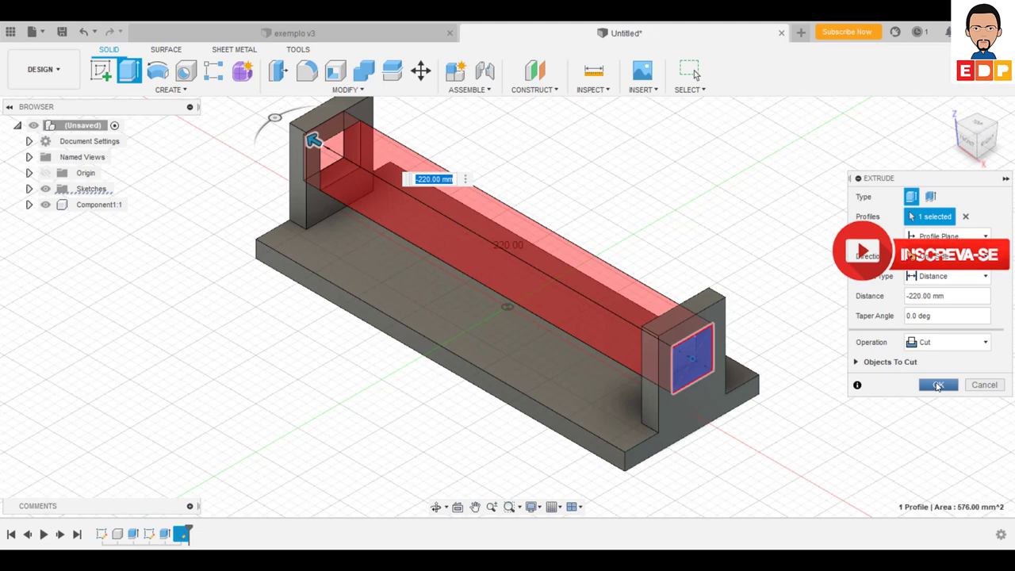
click(937, 386)
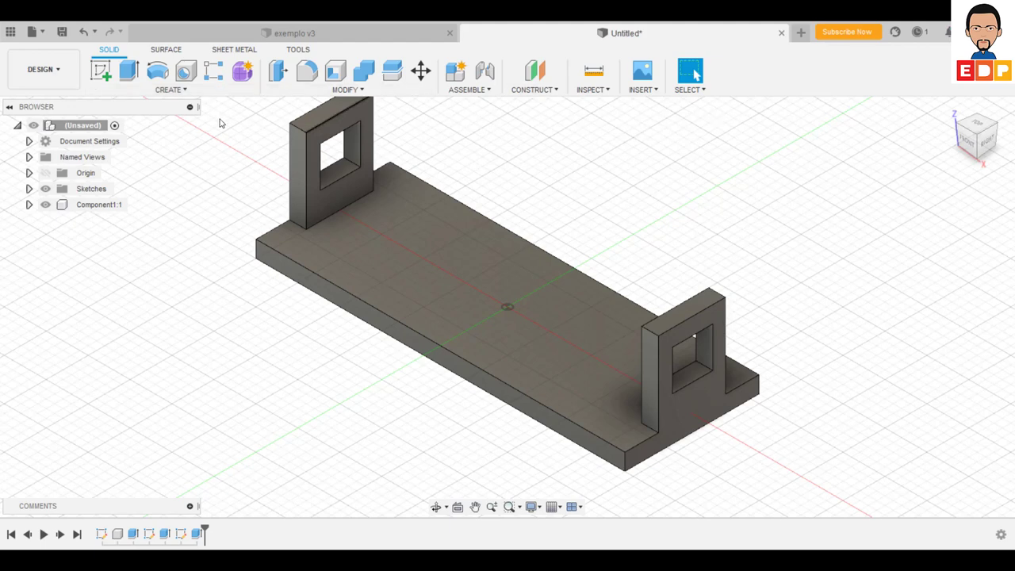
Open a sketch on the right wall face with Center Rectangle and zoom in on the hole.
click(103, 79)
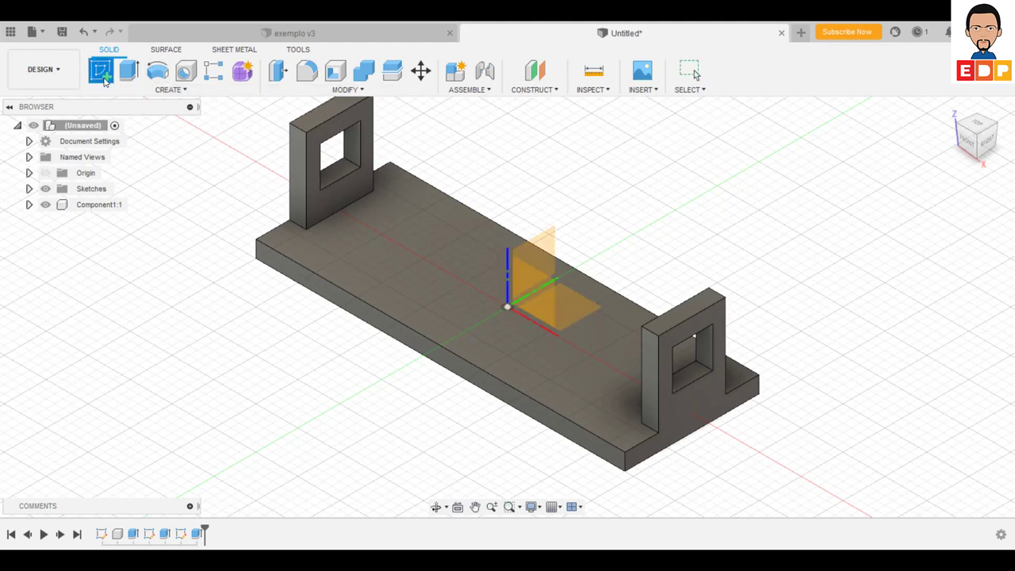
click(709, 405)
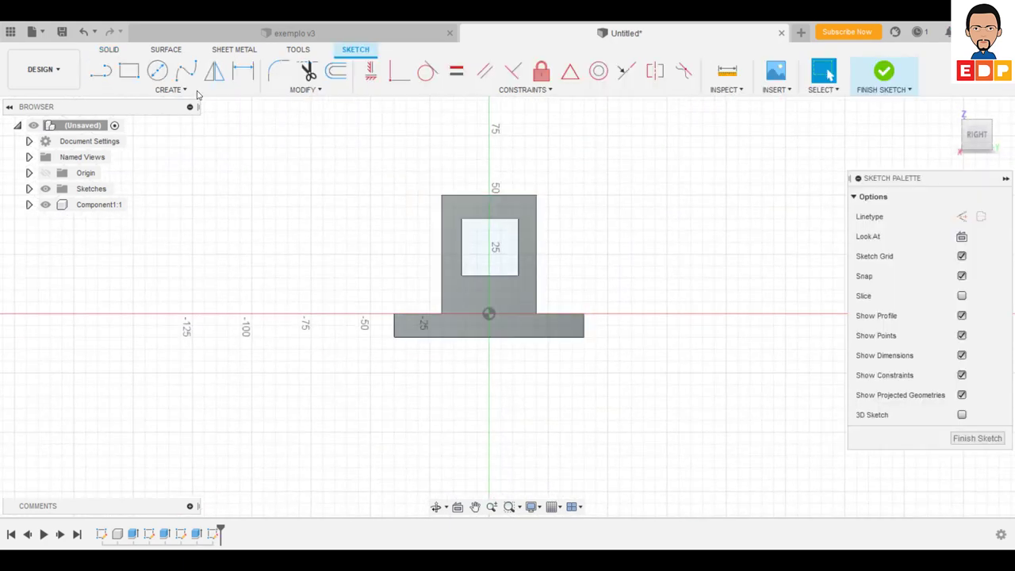
click(151, 89)
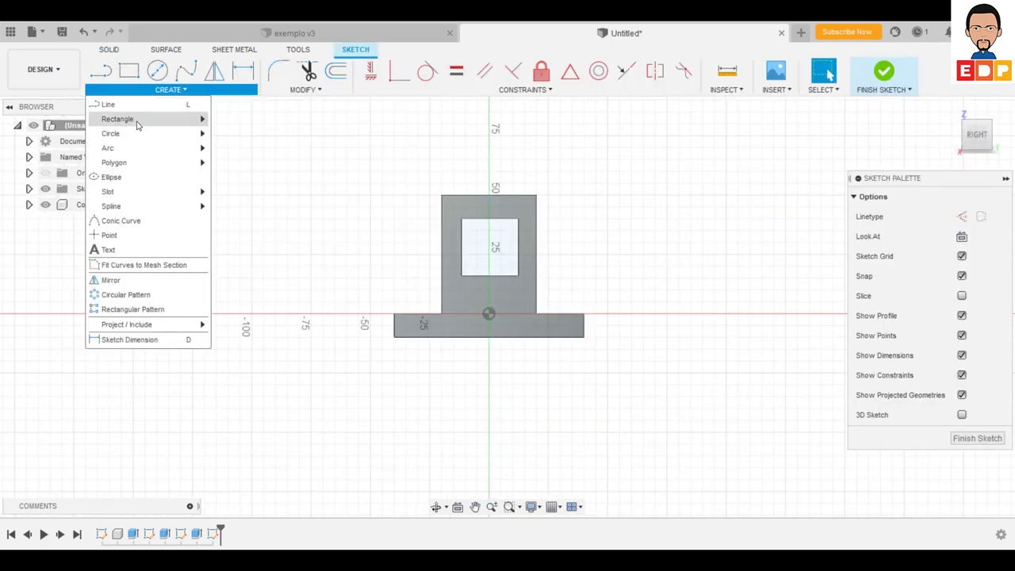
click(270, 150)
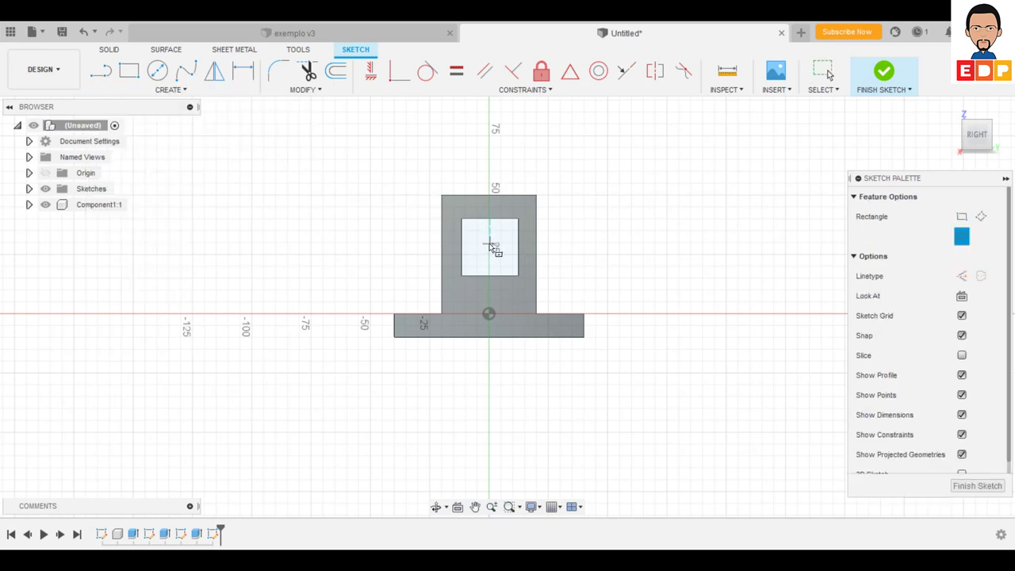
scroll(490, 245, down, 1)
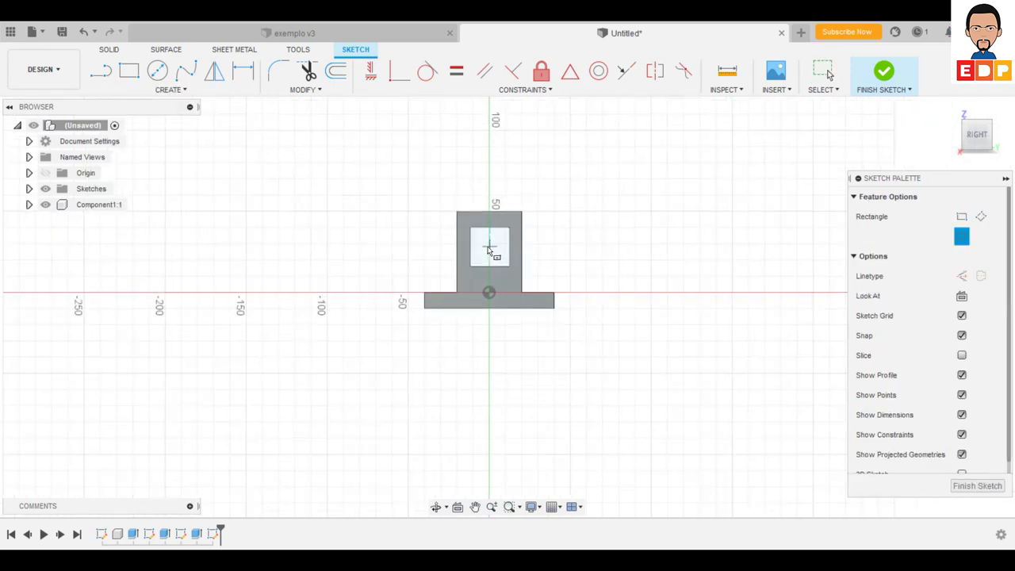
scroll(490, 245, up, 2)
scroll(488, 247, up, 2)
scroll(483, 250, up, 1)
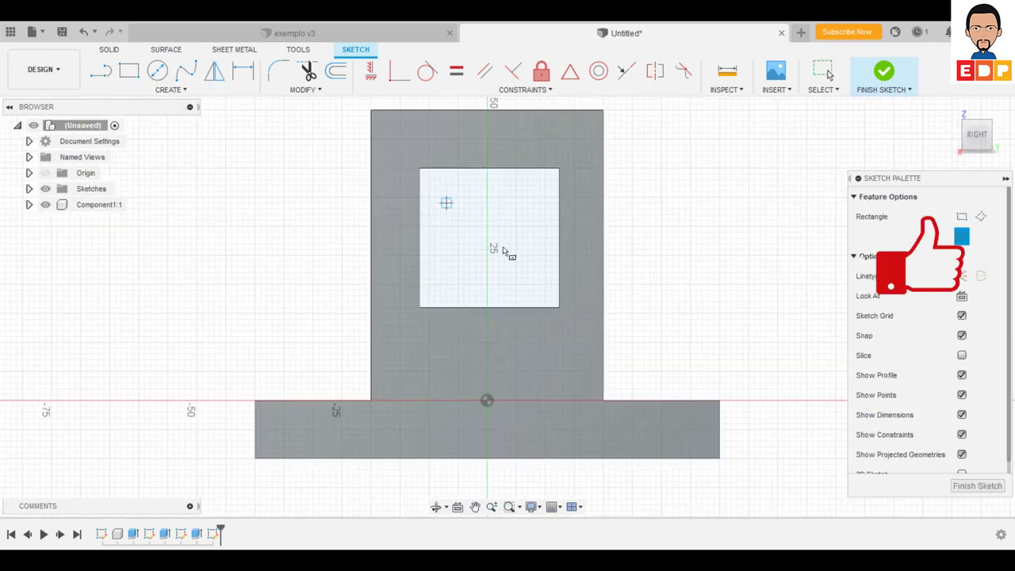
scroll(484, 241, up, 1)
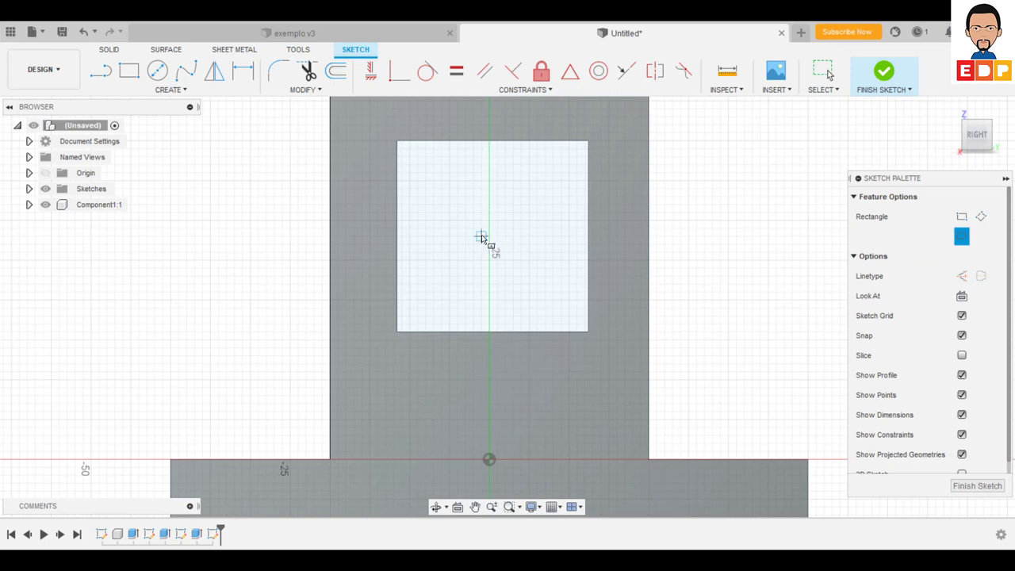
scroll(489, 238, up, 2)
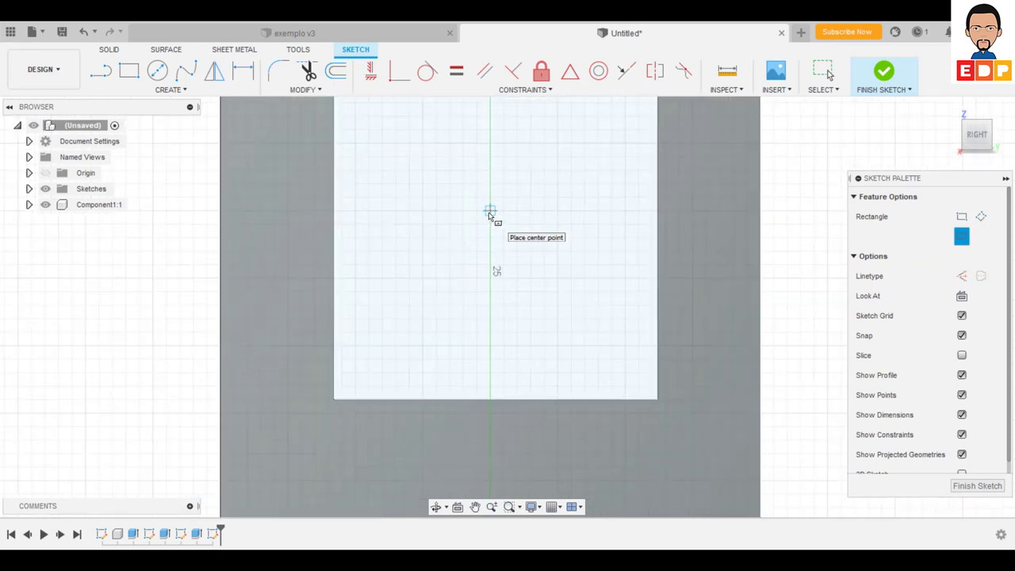
Draw a centre rectangle over the square hole and dimension its height to 24 mm.
click(490, 212)
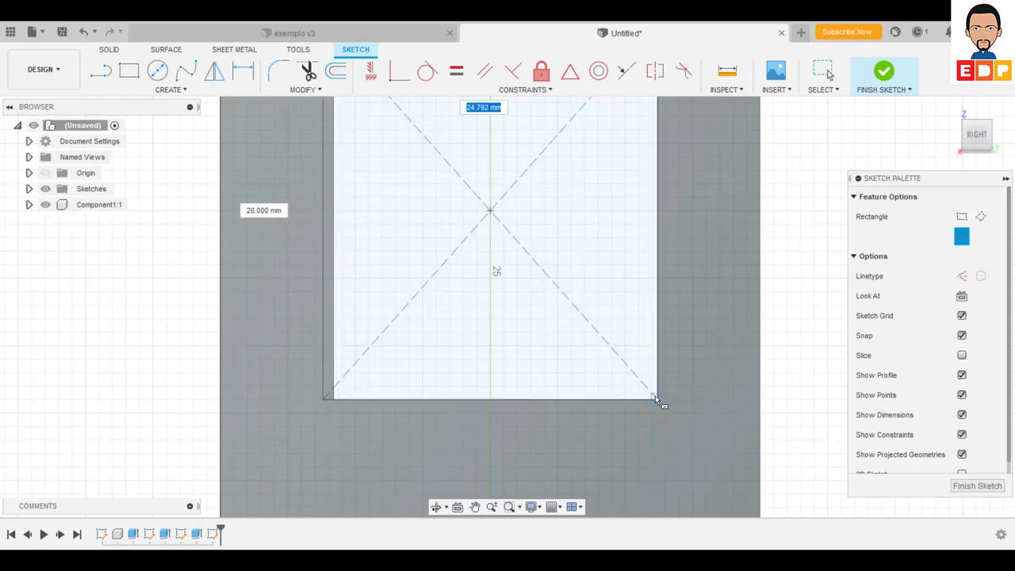
click(656, 396)
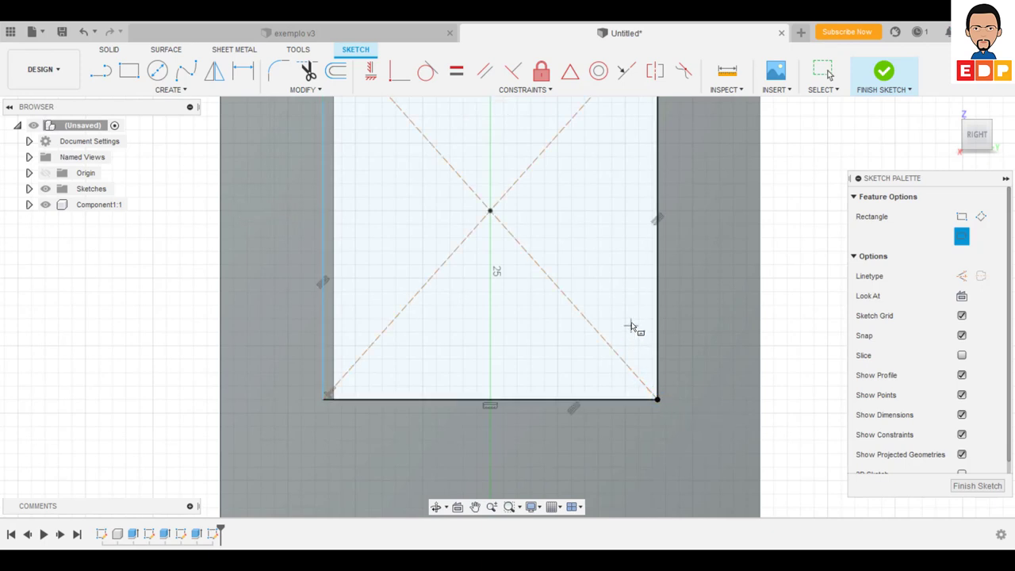
scroll(636, 329, down, 2)
scroll(639, 287, down, 1)
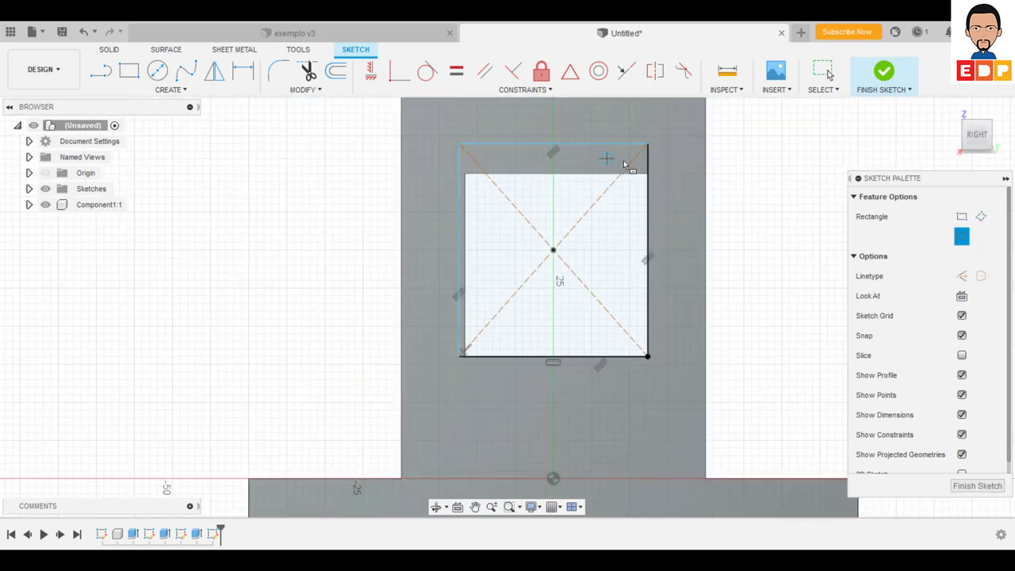
click(245, 73)
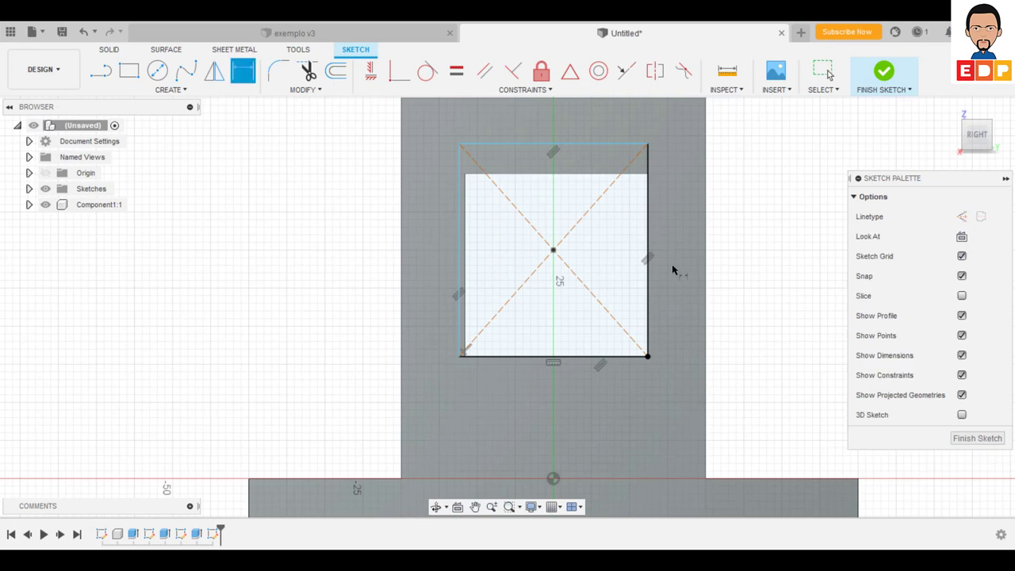
click(647, 176)
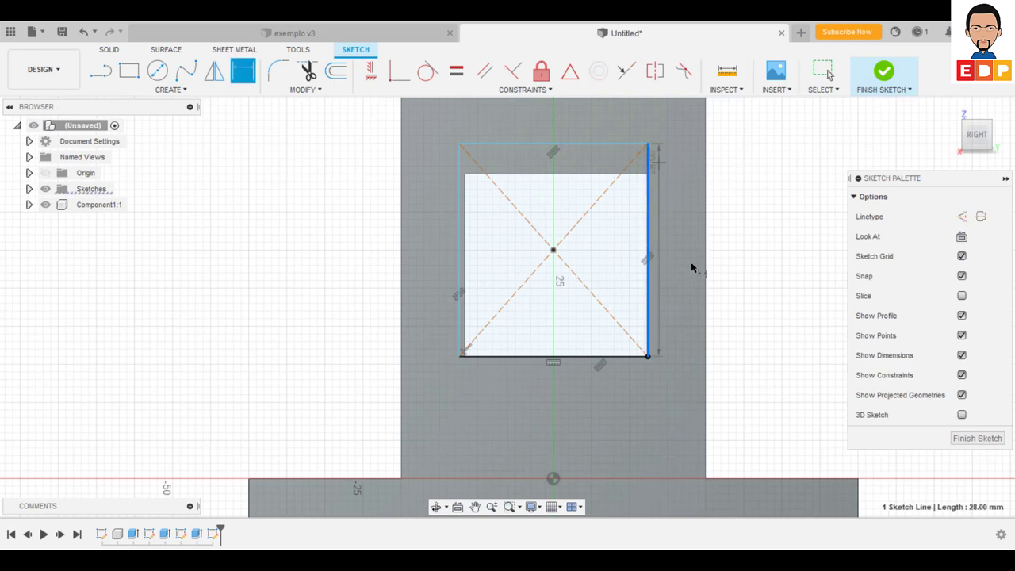
click(743, 283)
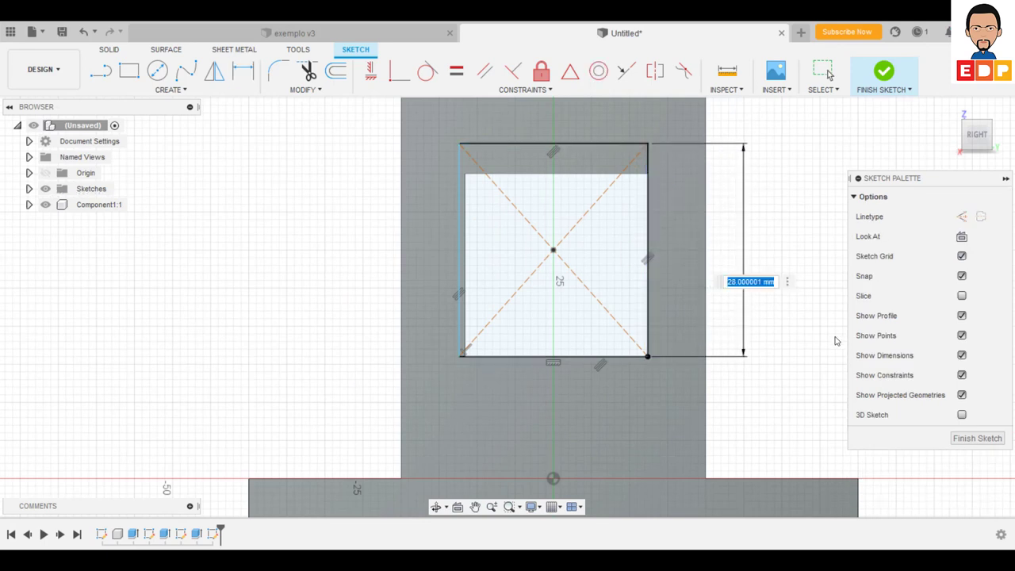
text(24)
key(Return)
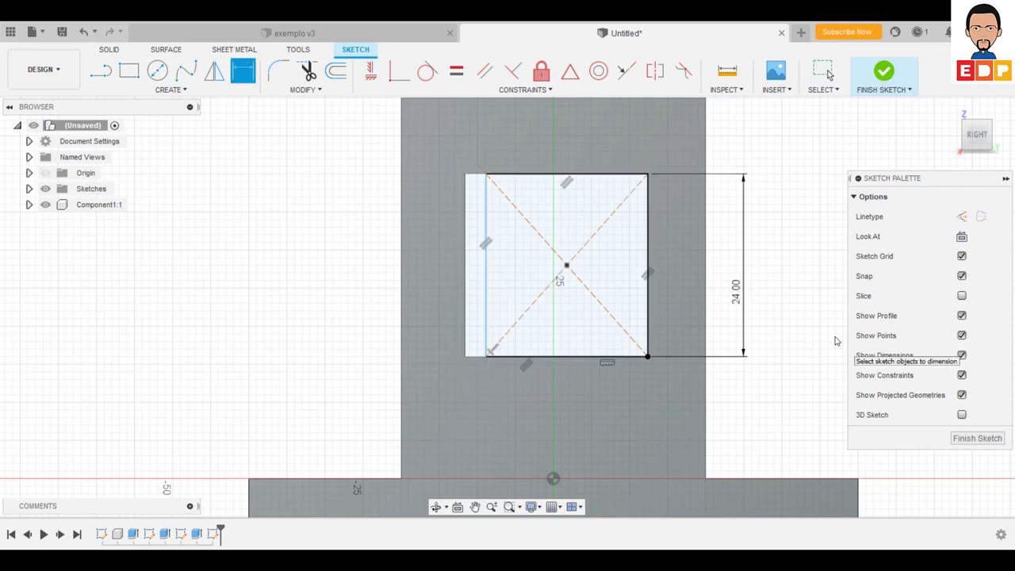
Leave dimensioning and select the rectangle's bottom line.
click(487, 309)
key(Escape)
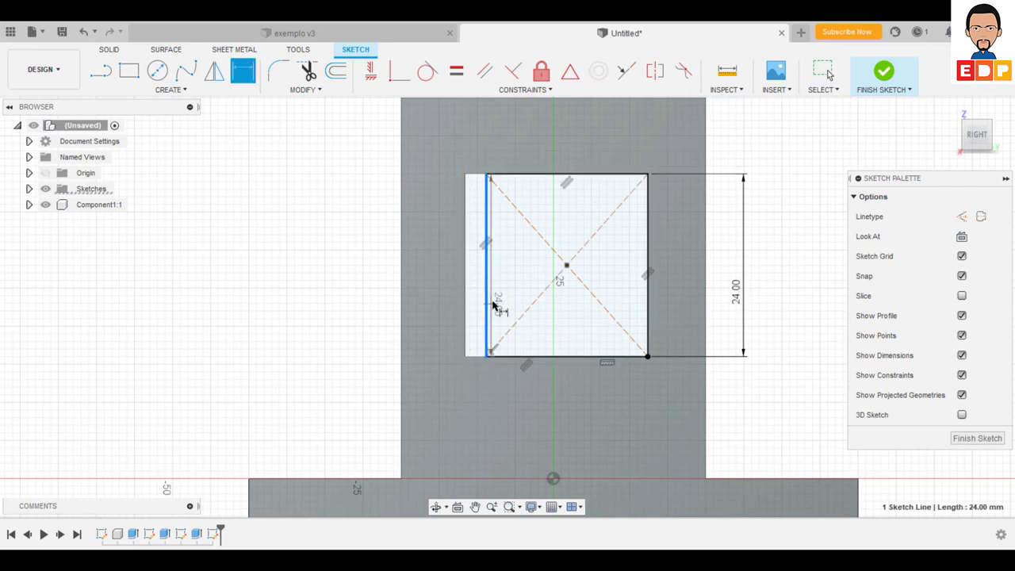
key(Escape)
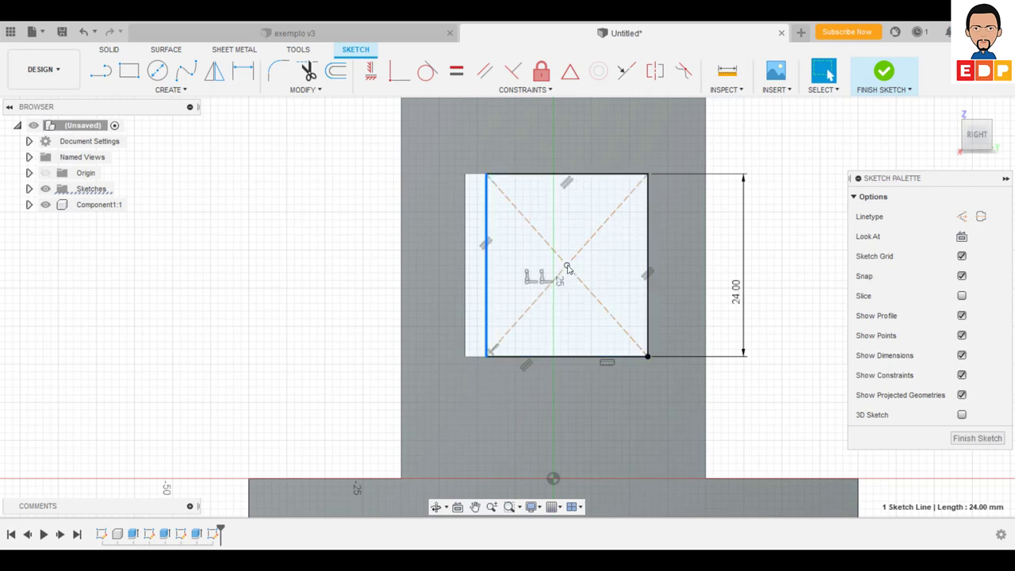
key(Escape)
click(563, 270)
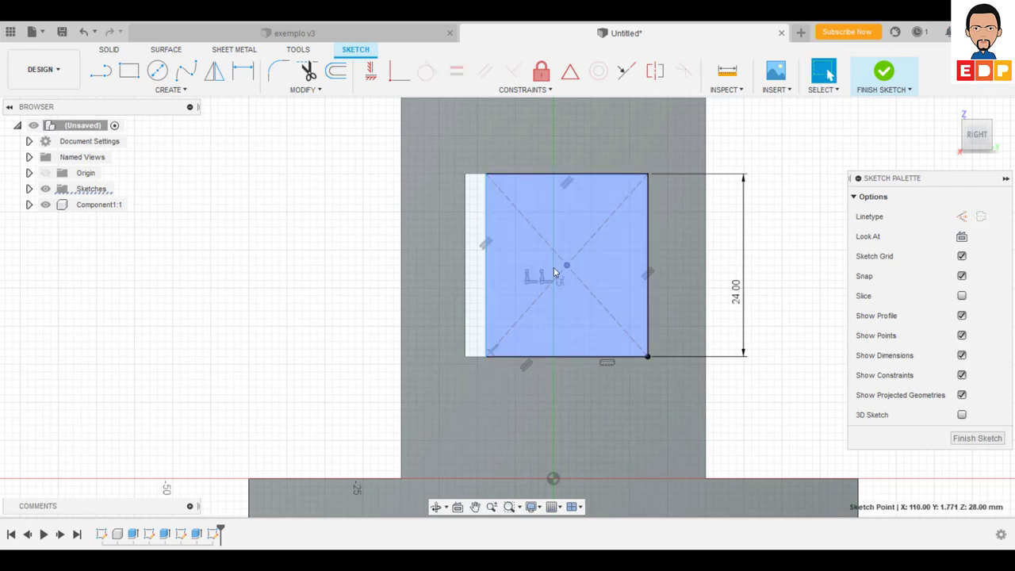
click(572, 363)
click(572, 361)
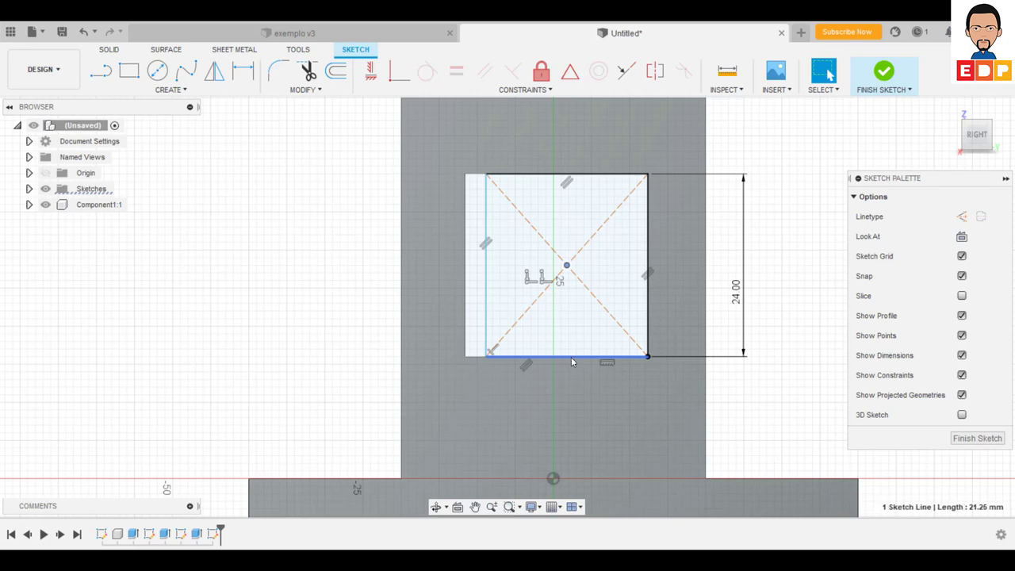
Dimension the square's width to 24 mm, pick its centre point, and finish the sketch.
click(242, 71)
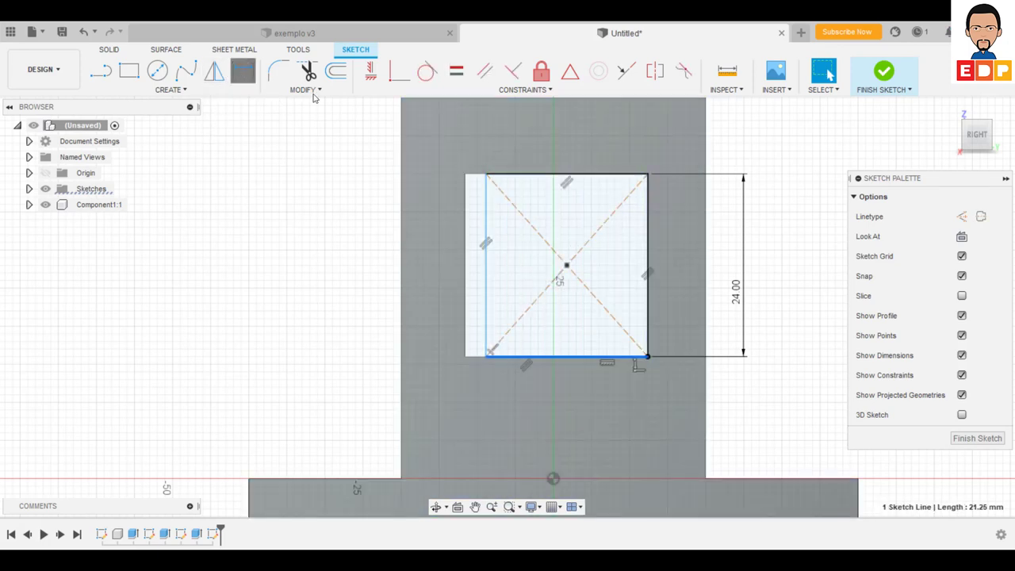
click(584, 173)
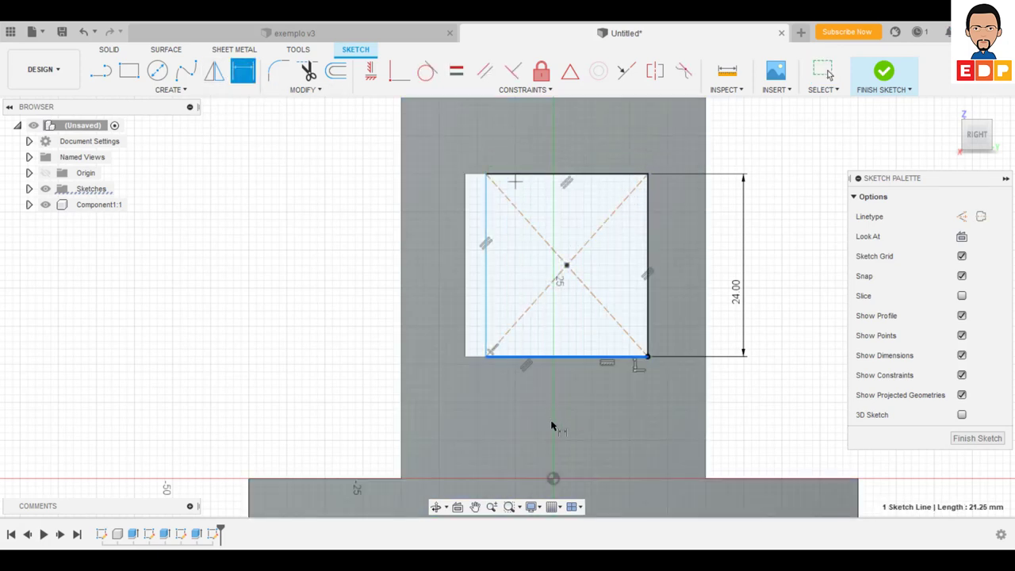
click(566, 434)
text(24)
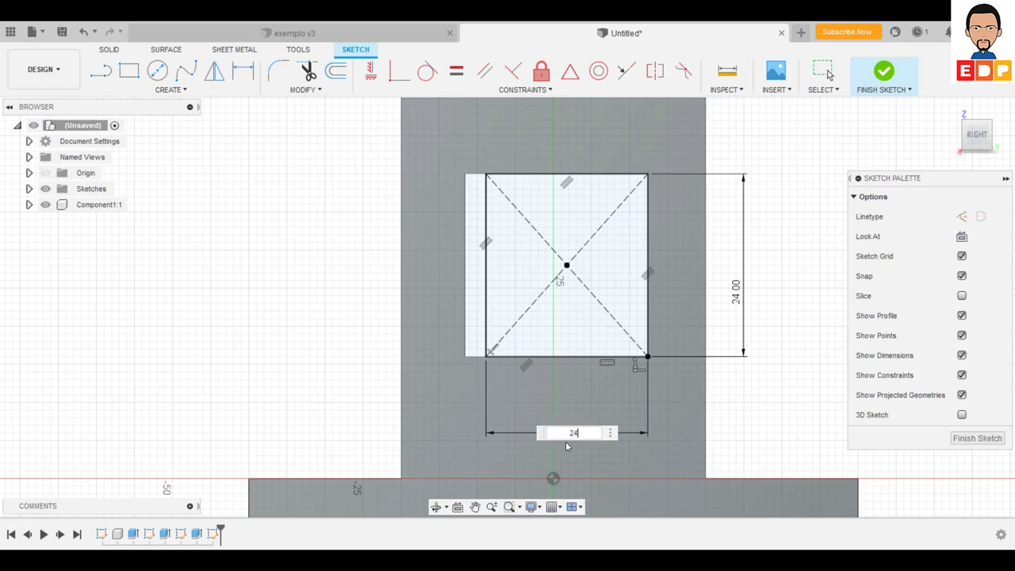
key(Return)
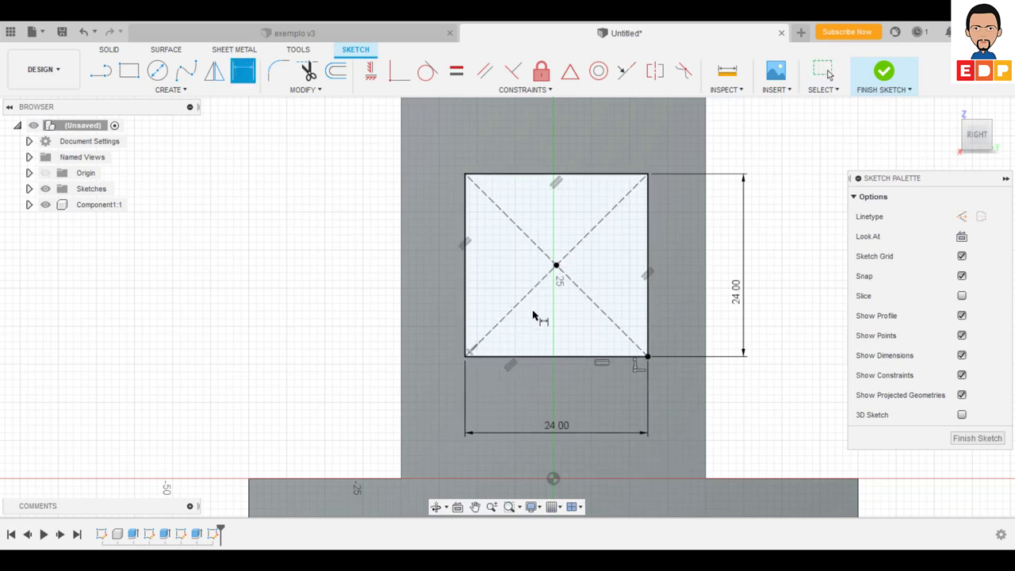
click(555, 266)
click(977, 437)
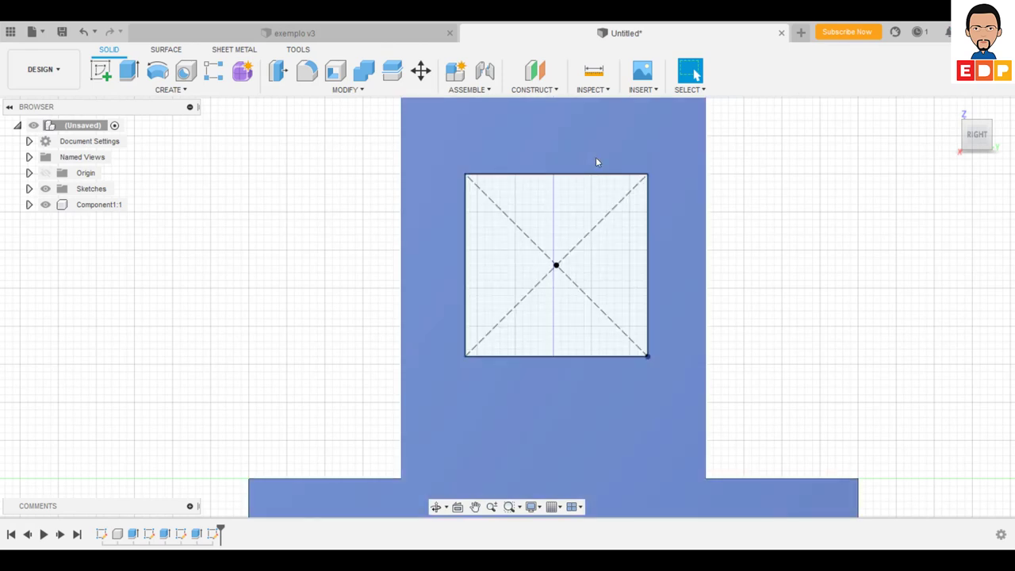
mouse_move(976, 133)
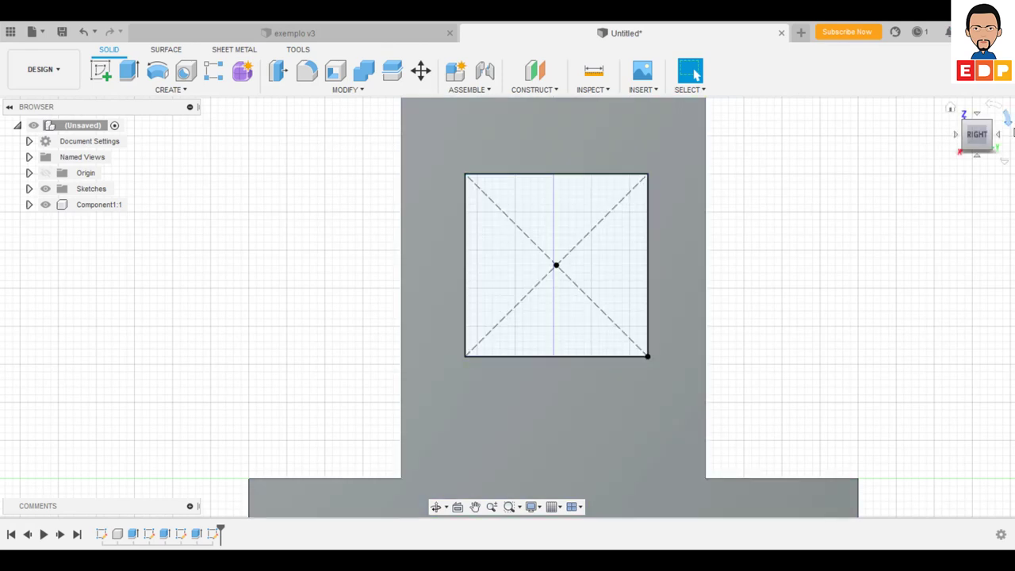
Extrude the 24 mm square profile -220 mm as a New Component, Component2:1, spanning both walls.
click(988, 124)
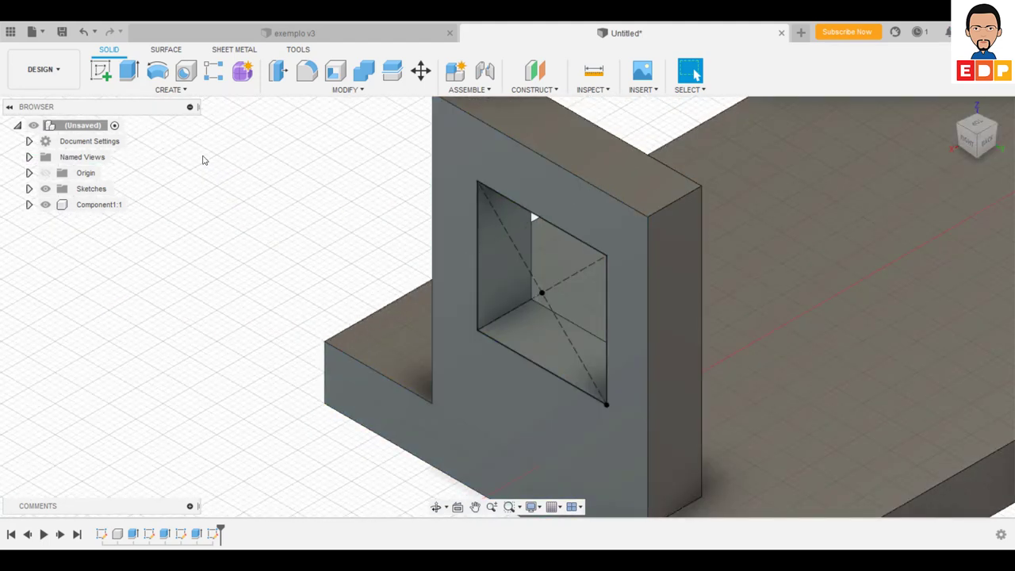
scroll(686, 313, up, 3)
scroll(687, 313, down, 4)
scroll(687, 313, down, 5)
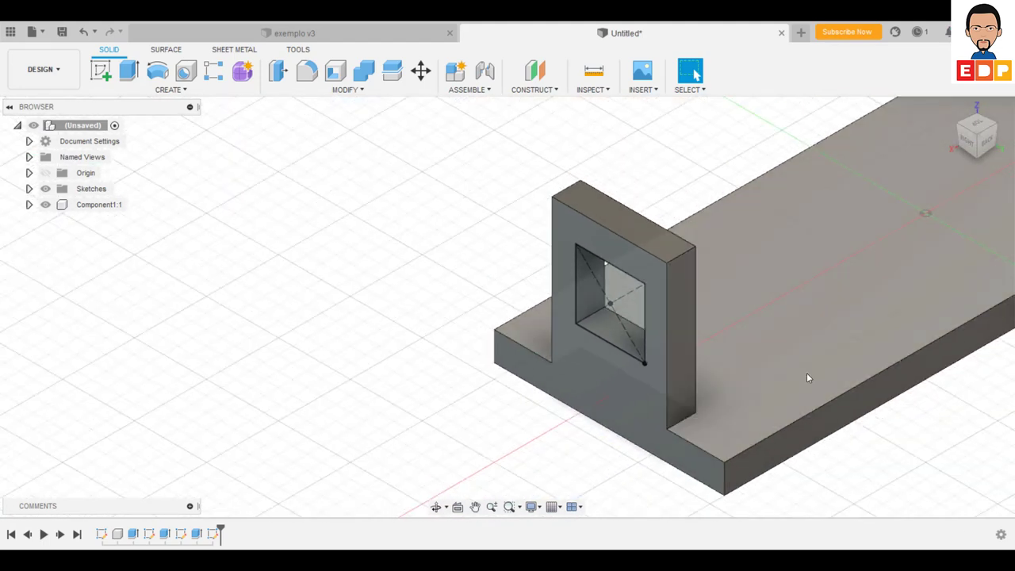
scroll(808, 378, down, 1)
scroll(436, 335, up, 3)
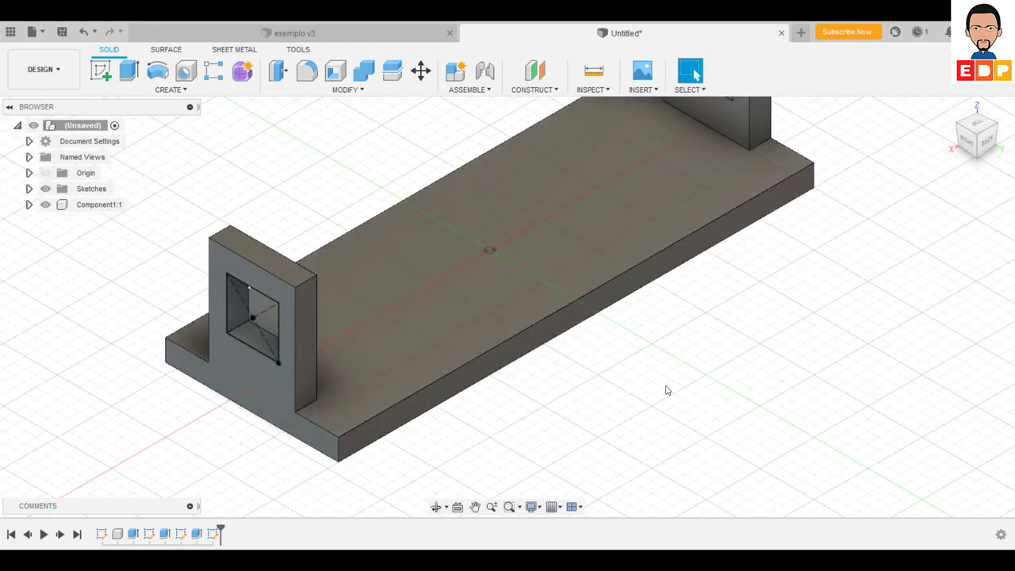
middle_drag(666, 388, 677, 443)
click(128, 70)
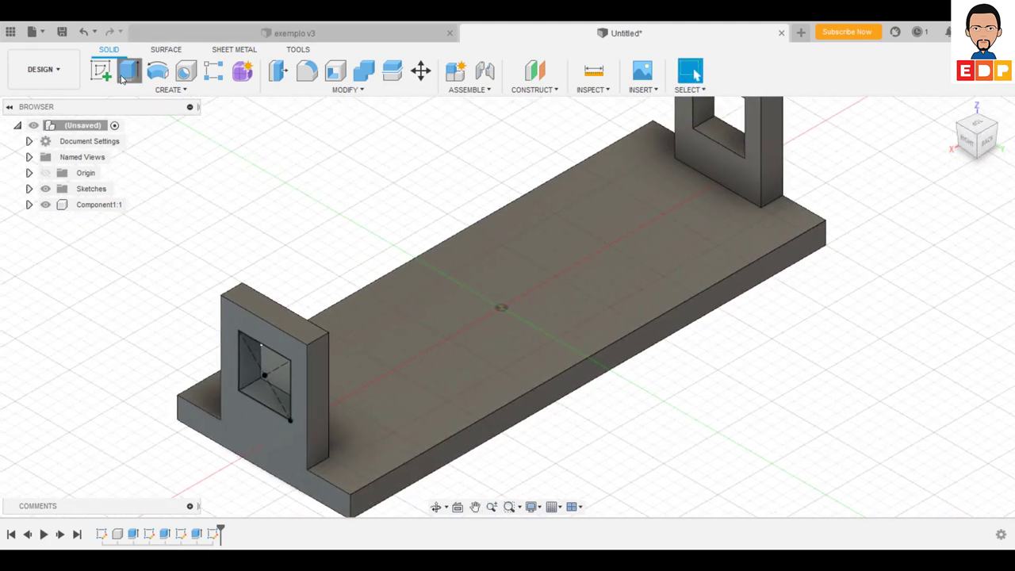
click(259, 389)
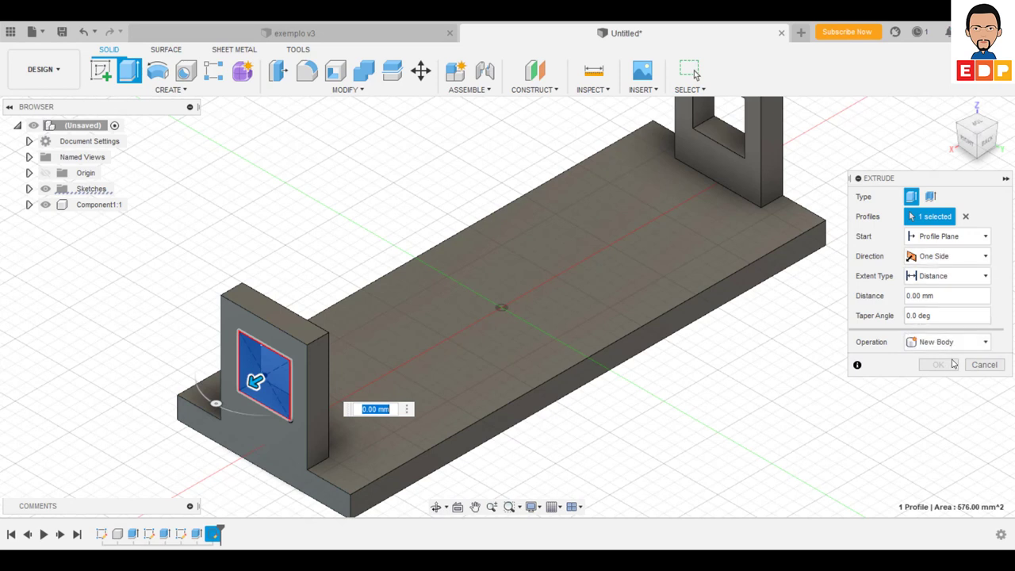
click(949, 344)
click(932, 419)
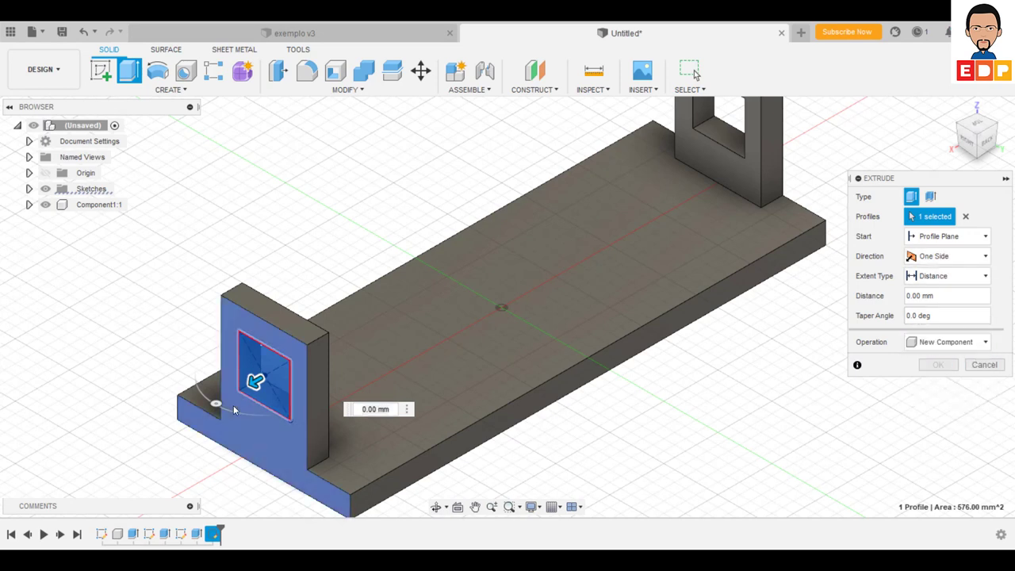
mouse_move(262, 381)
mouse_down()
mouse_move(383, 363)
mouse_move(772, 200)
mouse_up()
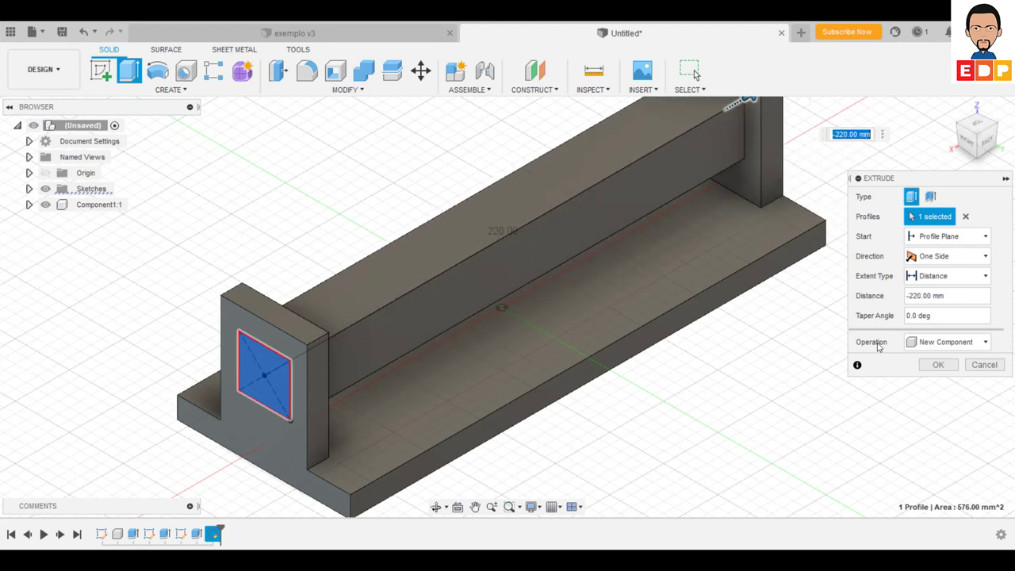
click(937, 364)
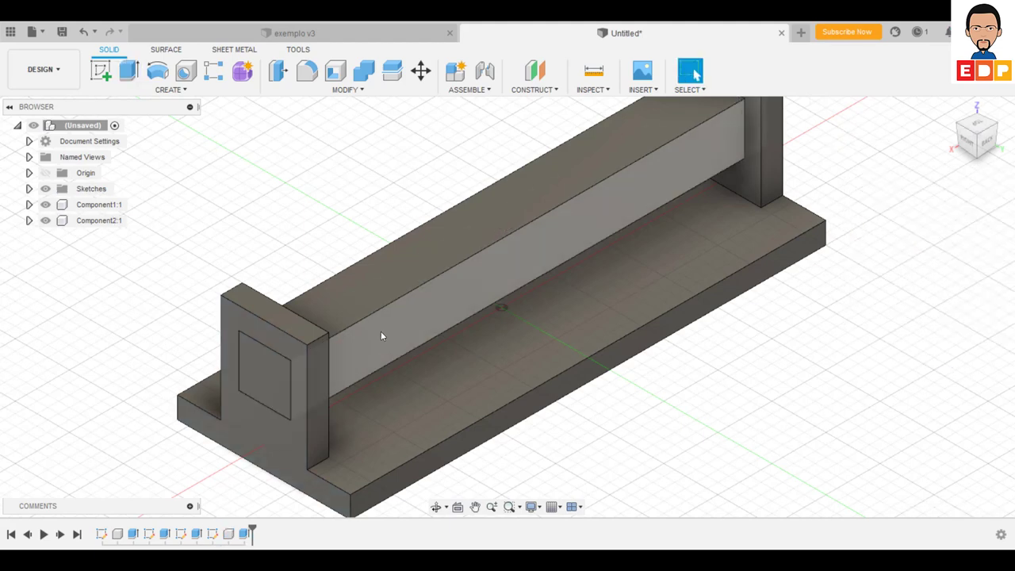
scroll(452, 390, up, 3)
scroll(444, 388, down, 5)
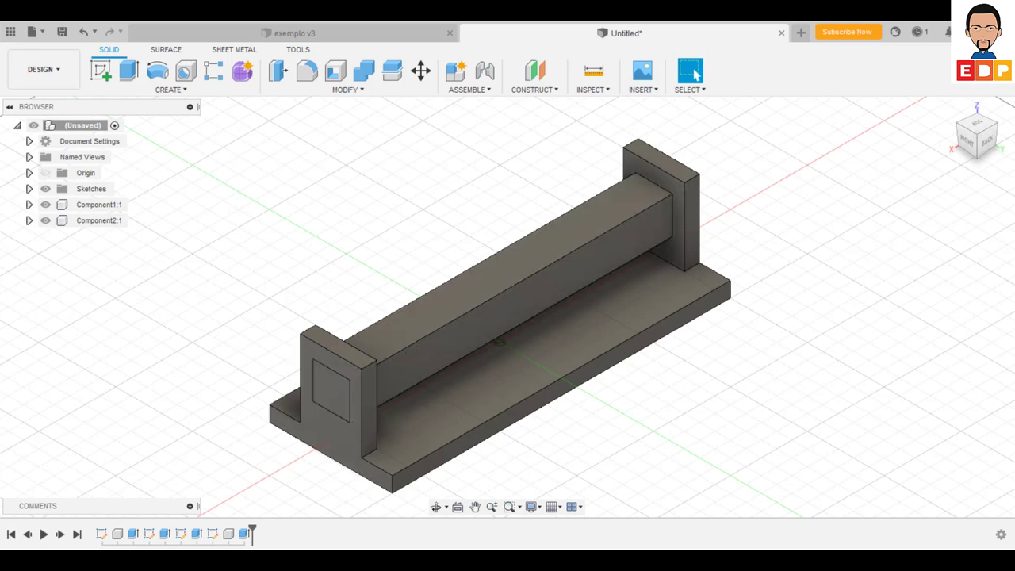
Switch to the Simulation workspace and create a Static Stress study, Study 1.
click(54, 70)
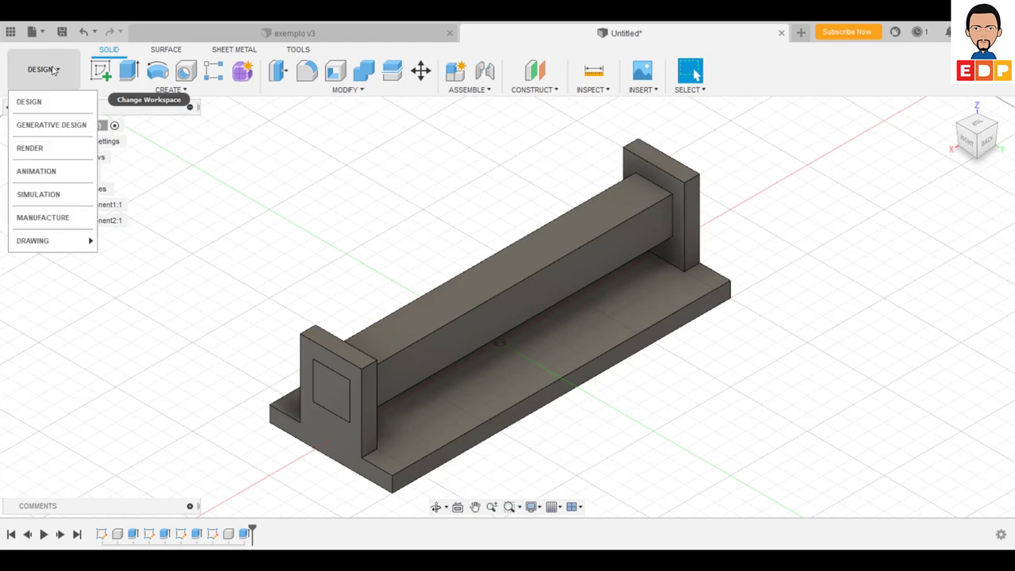
click(57, 199)
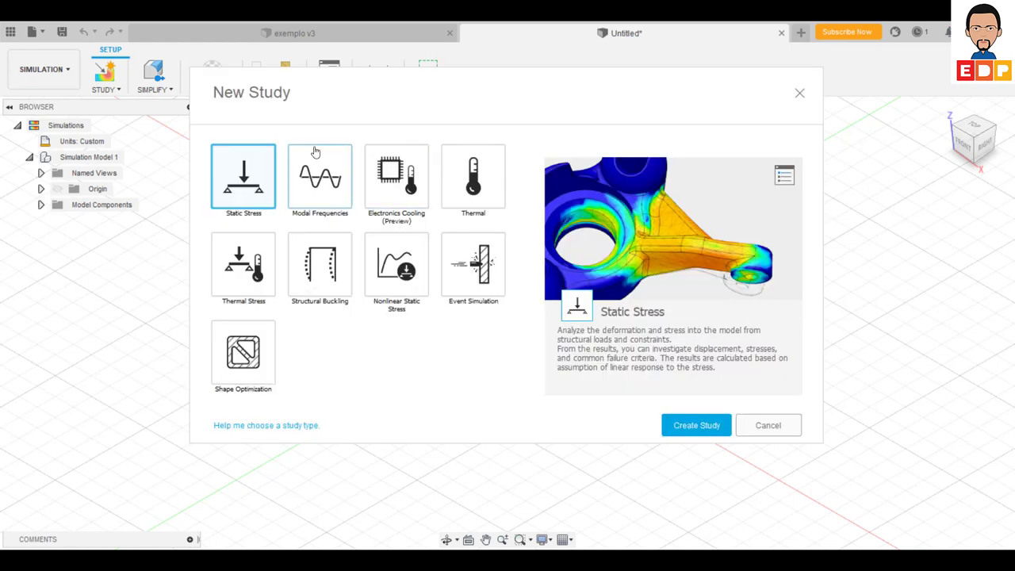
click(687, 424)
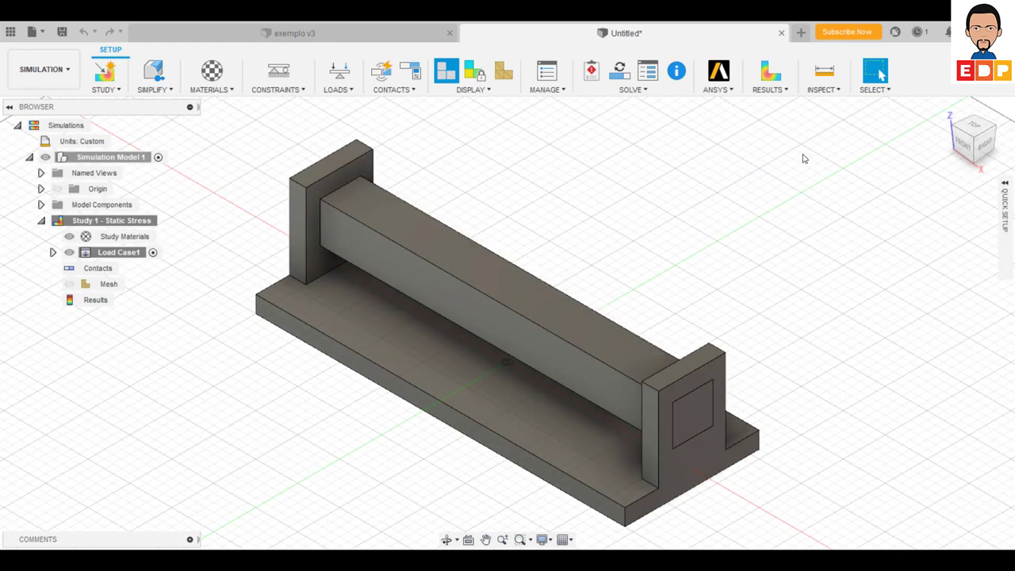
In the Study Materials table, assign Steel AISI 1020 107 HR to Component1:1.
click(214, 96)
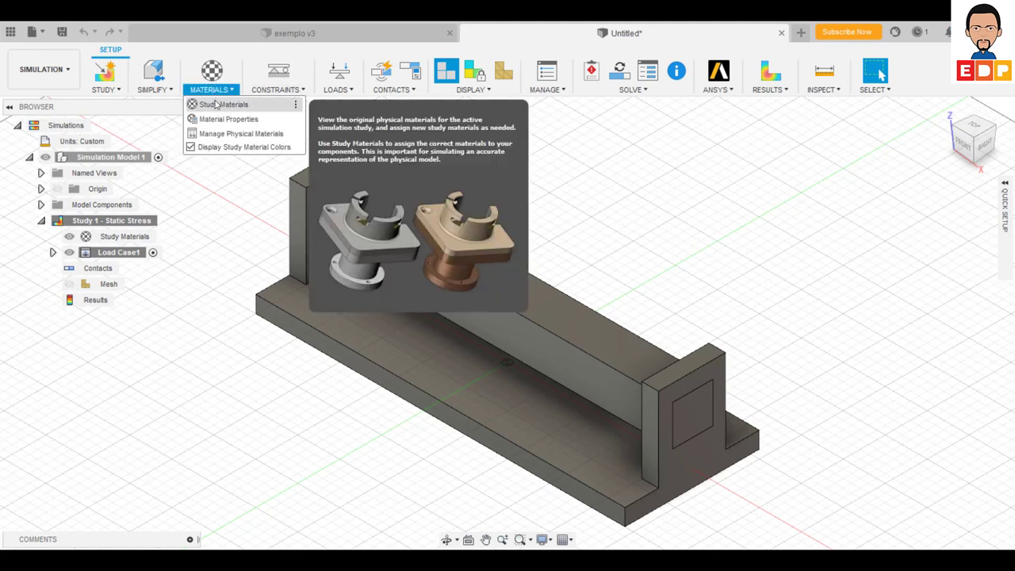
click(220, 103)
mouse_move(734, 242)
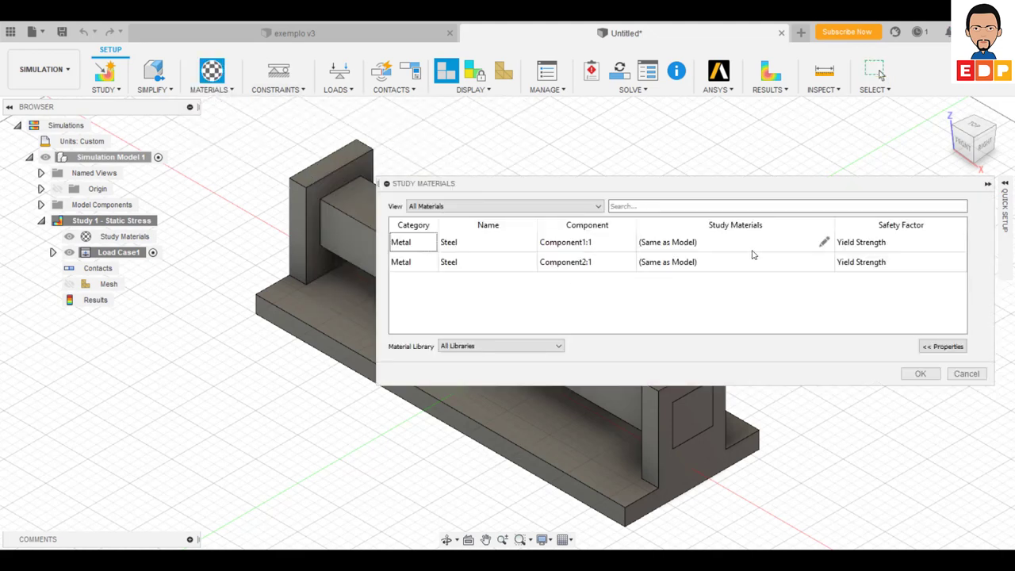
click(814, 246)
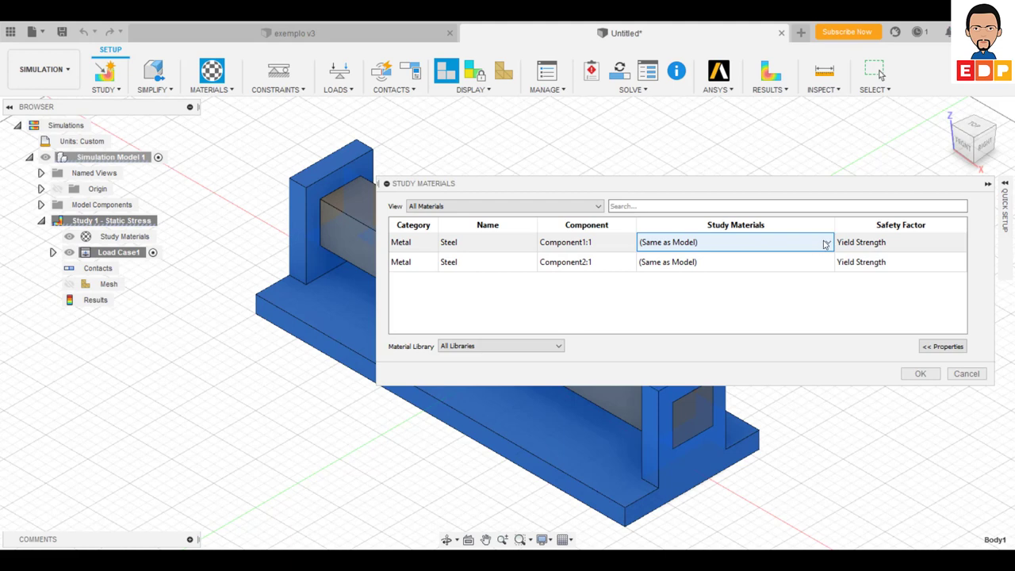
click(825, 244)
scroll(729, 408, down, 3)
scroll(729, 408, down, 3)
scroll(730, 408, down, 3)
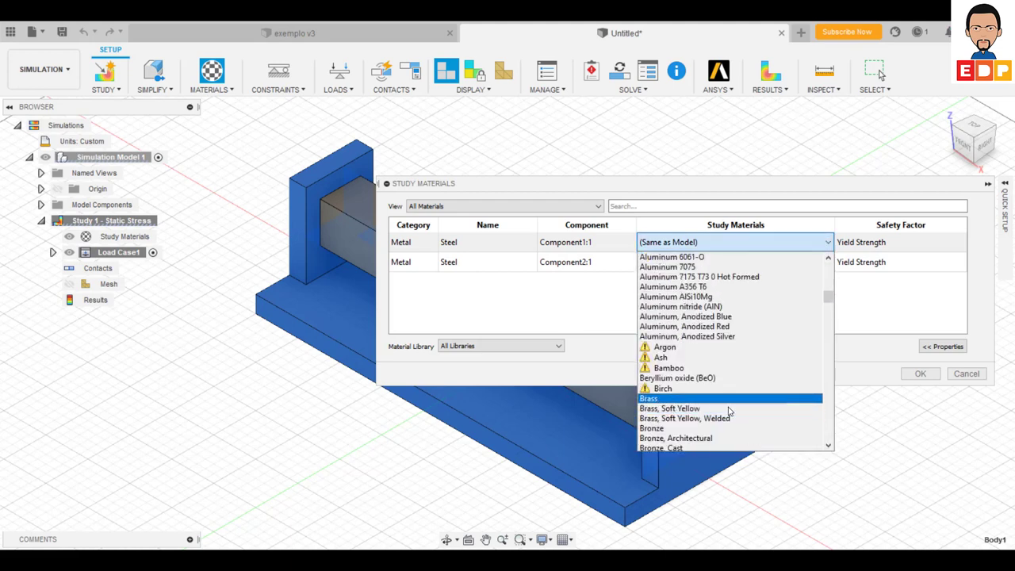
scroll(729, 410, down, 5)
scroll(729, 410, down, 5)
scroll(728, 405, down, 5)
scroll(726, 392, down, 4)
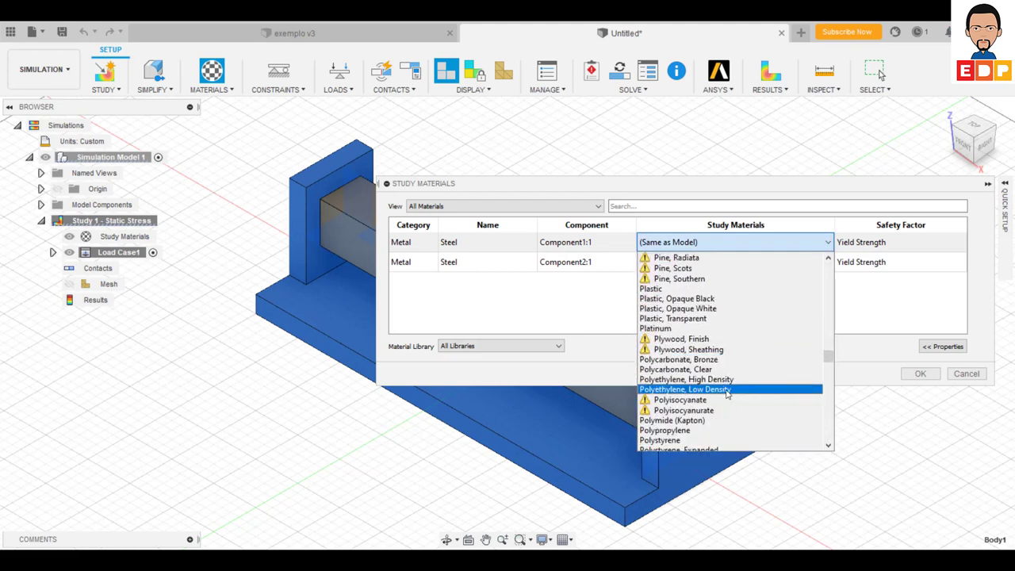
scroll(727, 393, down, 10)
scroll(725, 386, down, 4)
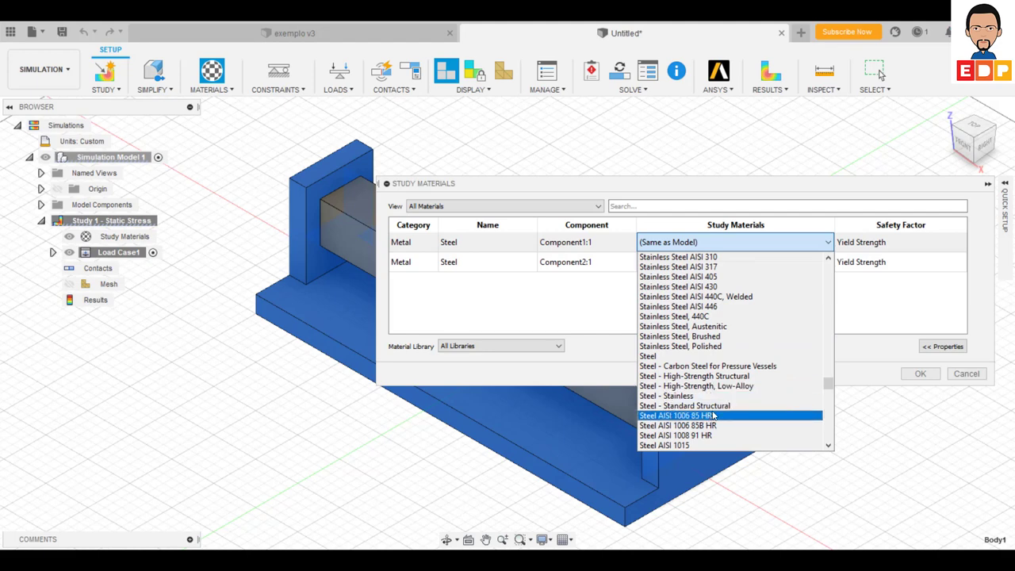
scroll(713, 416, down, 3)
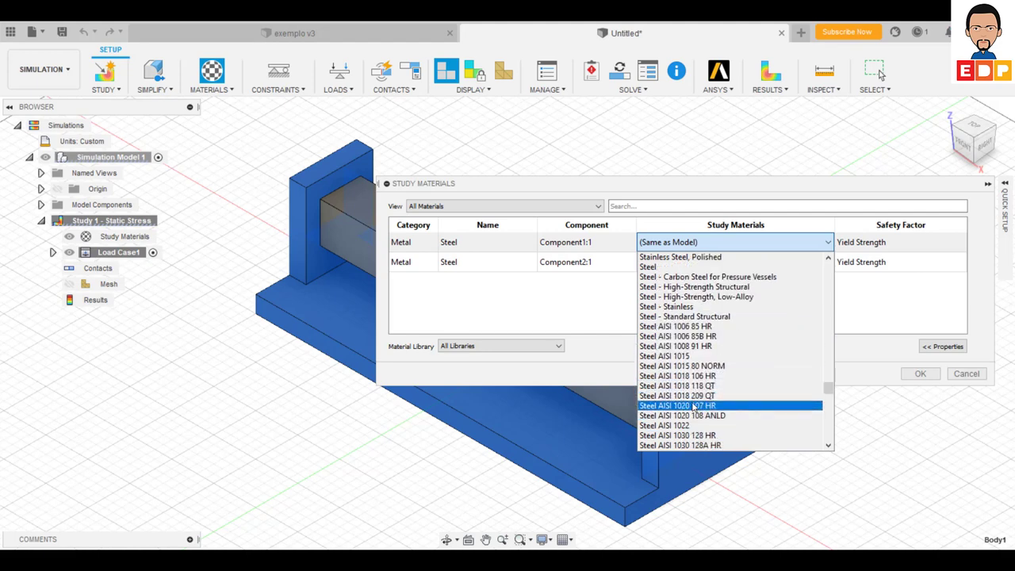
click(692, 406)
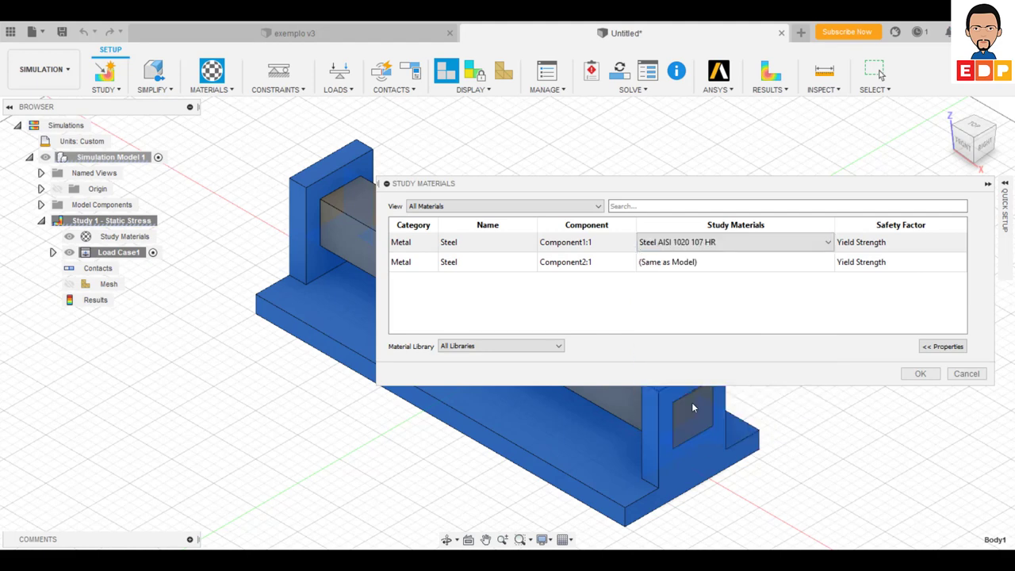
click(711, 247)
Assign Steel AISI 1030 128 HR to Component2:1, review its properties, and accept.
click(717, 265)
click(716, 265)
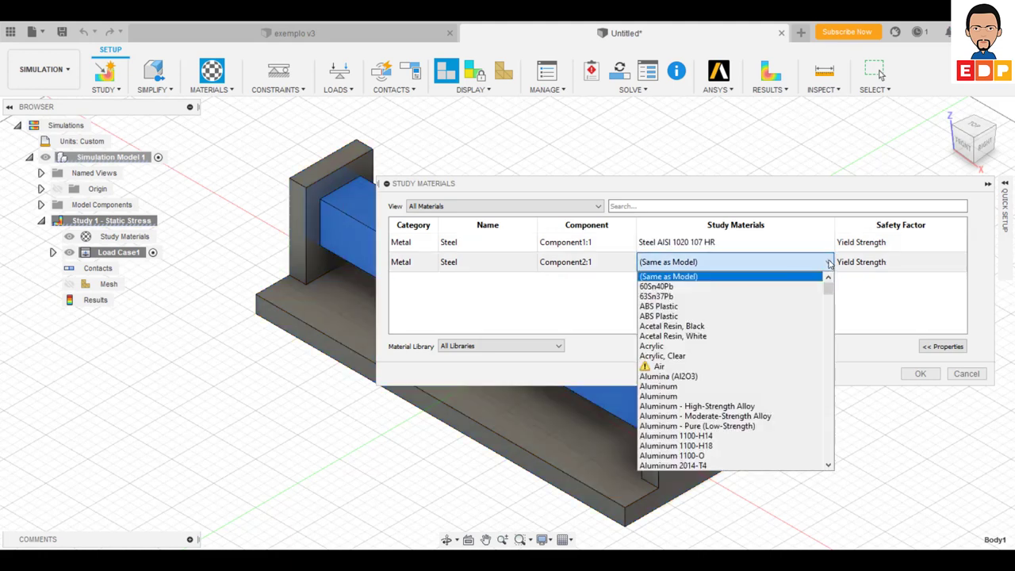
scroll(716, 445, down, 6)
scroll(715, 445, down, 5)
scroll(718, 428, down, 5)
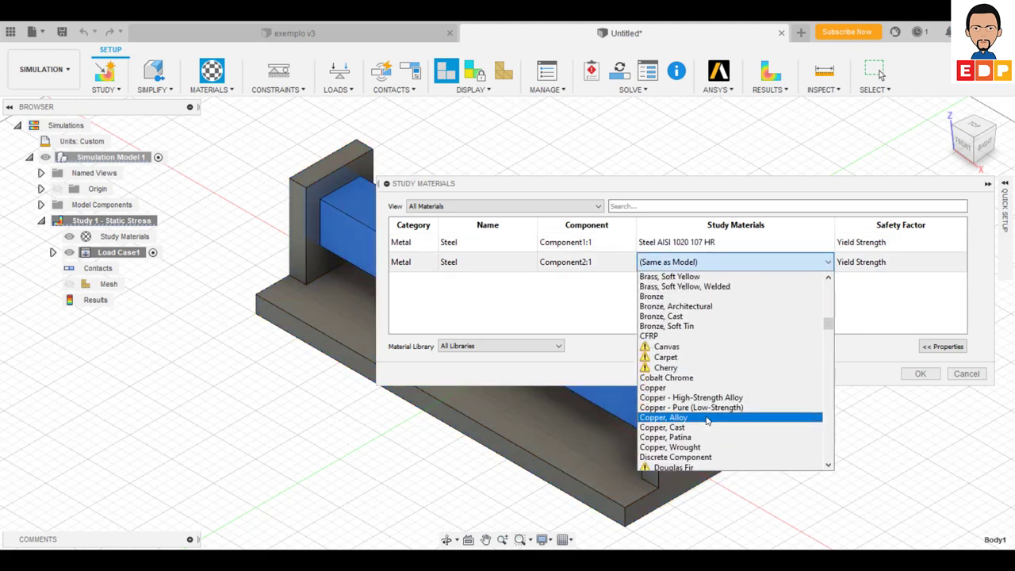
scroll(713, 417, down, 5)
scroll(711, 413, down, 5)
scroll(712, 413, down, 5)
scroll(712, 414, down, 5)
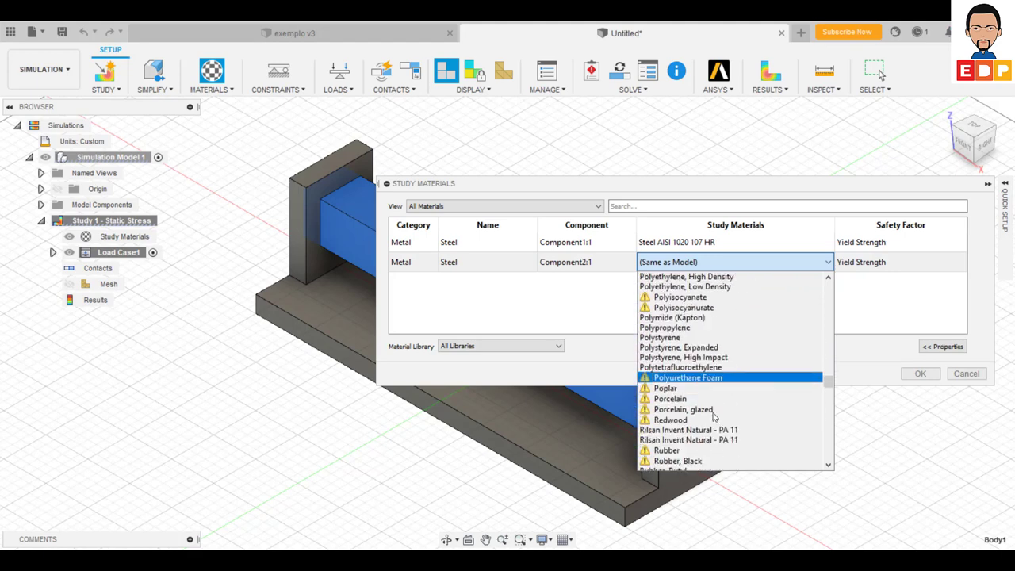
scroll(712, 416, down, 5)
scroll(714, 417, down, 5)
scroll(713, 418, down, 5)
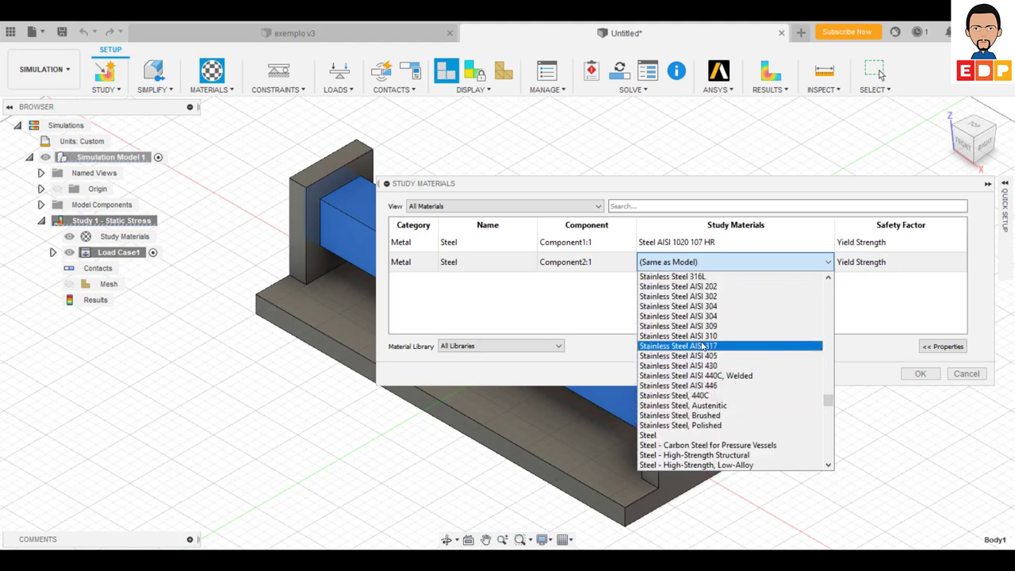
scroll(712, 348, up, 5)
scroll(711, 385, down, 5)
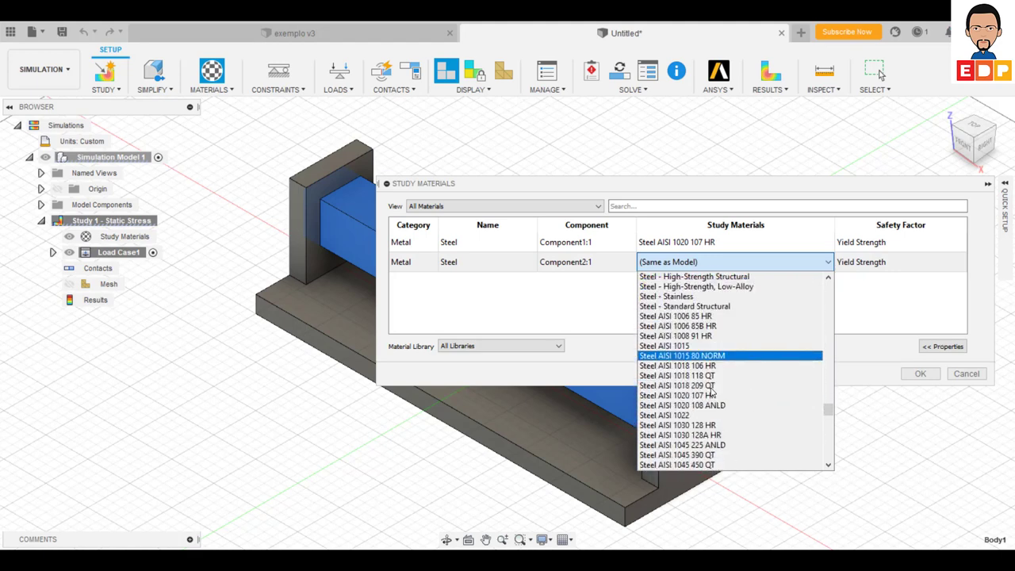
scroll(710, 400, down, 1)
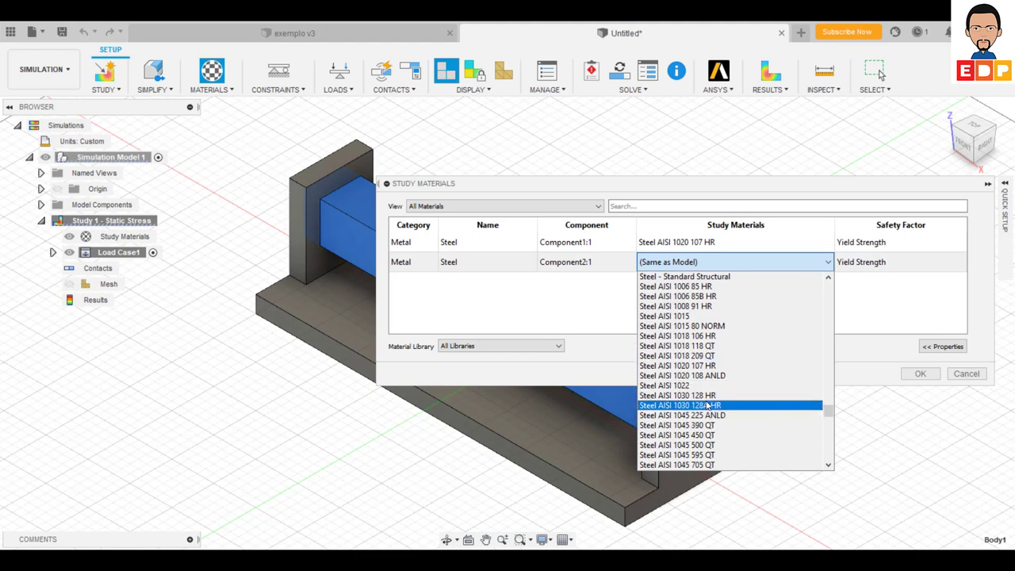
click(713, 394)
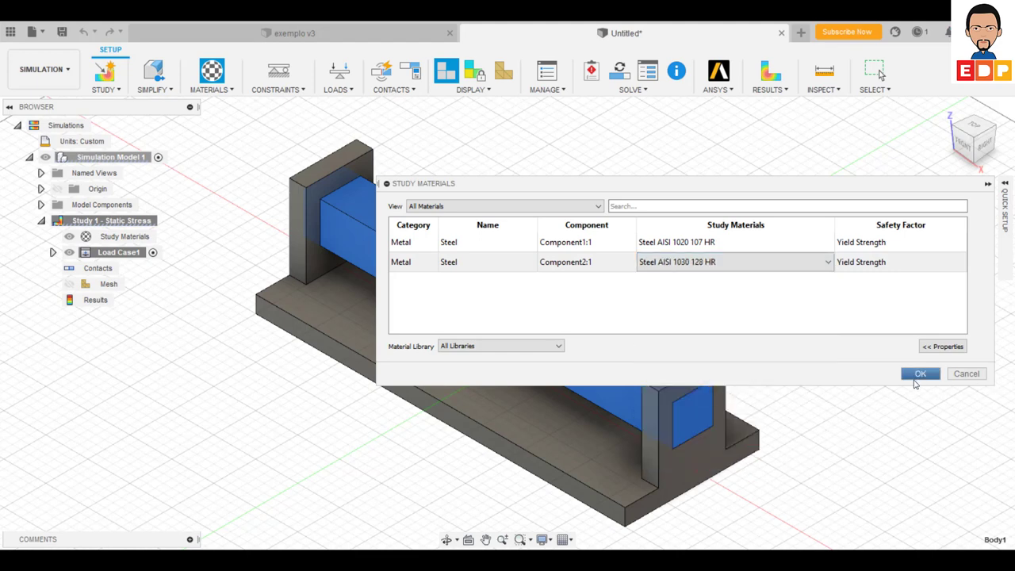
click(951, 349)
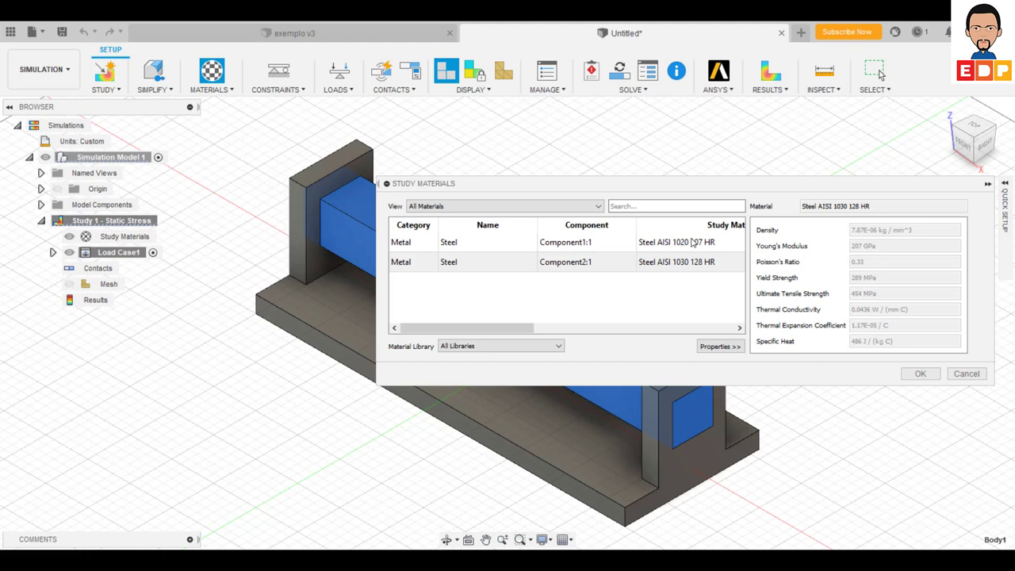
click(920, 373)
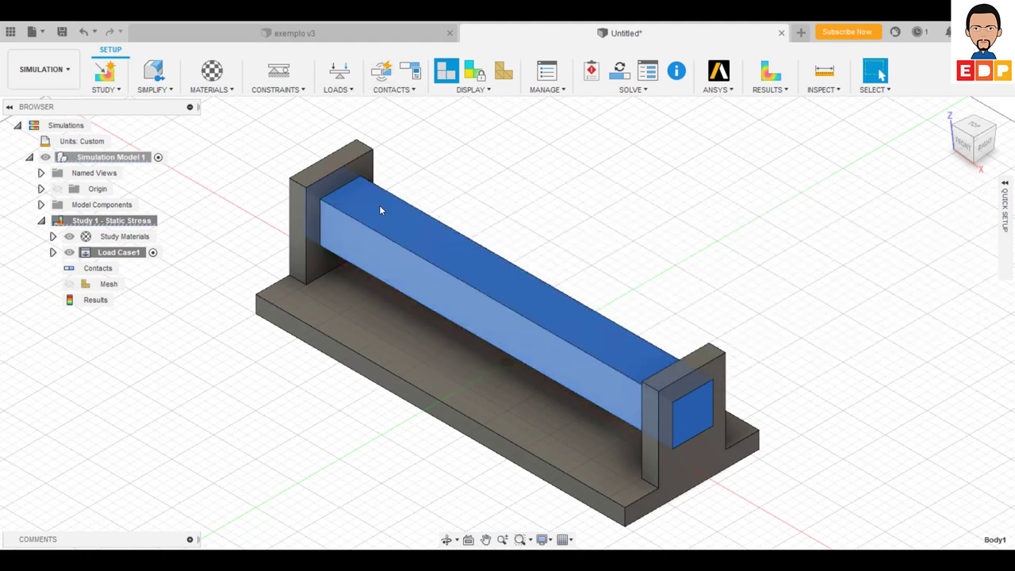
Reopen Study Materials, review Steel AISI 1020 107 HR properties for Component1:1, and close.
click(226, 90)
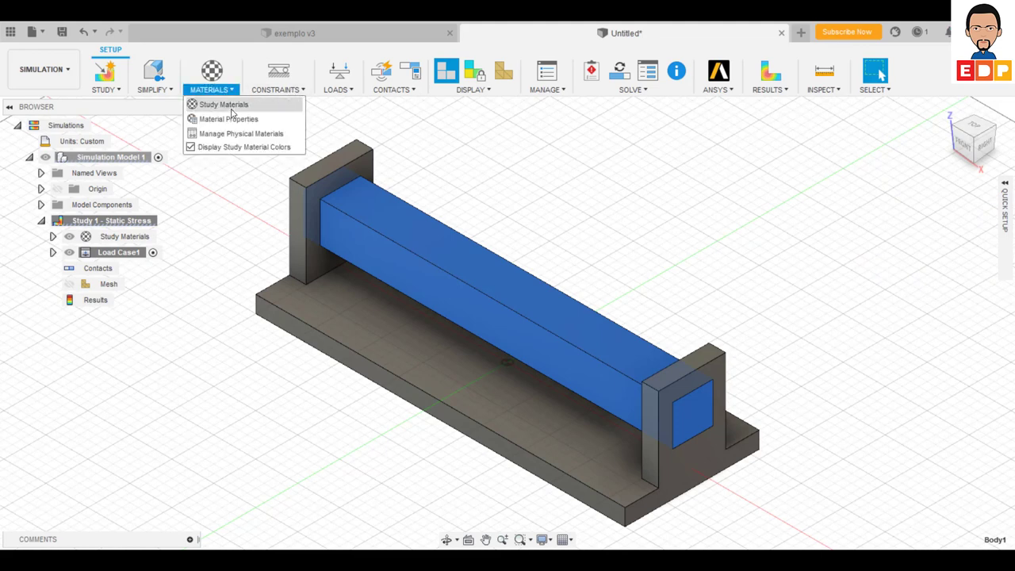
click(225, 102)
click(757, 246)
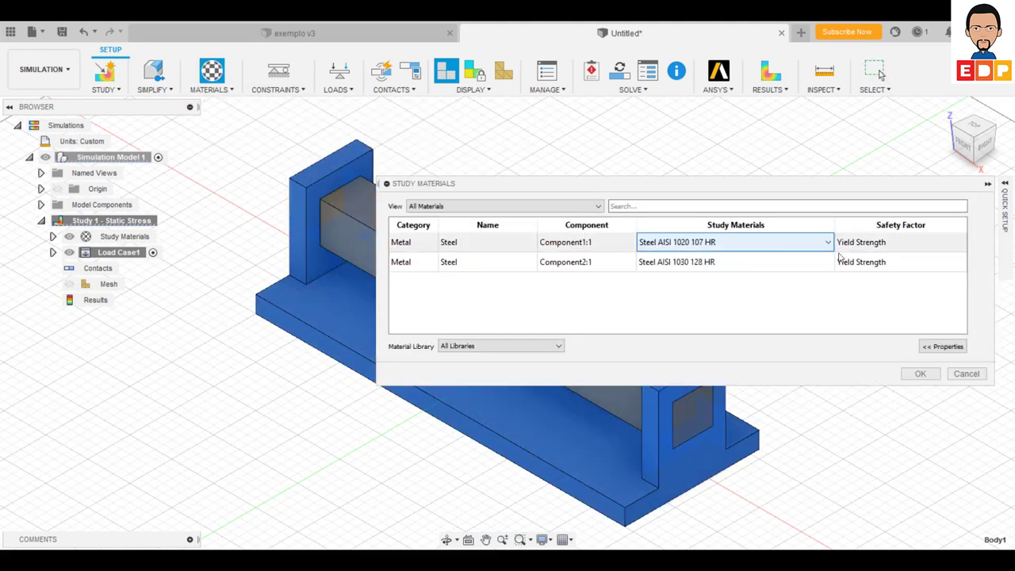
click(959, 346)
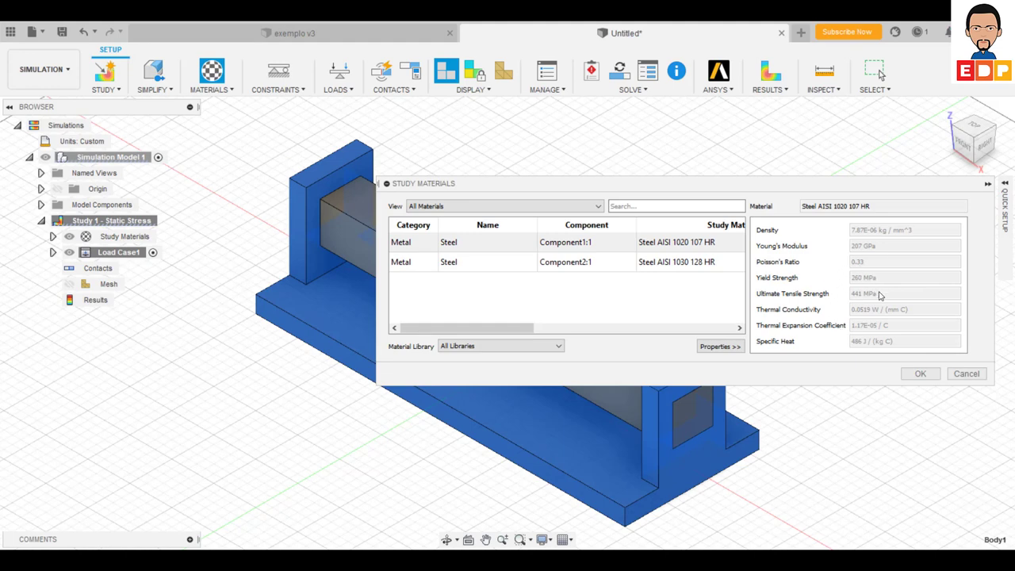
click(919, 373)
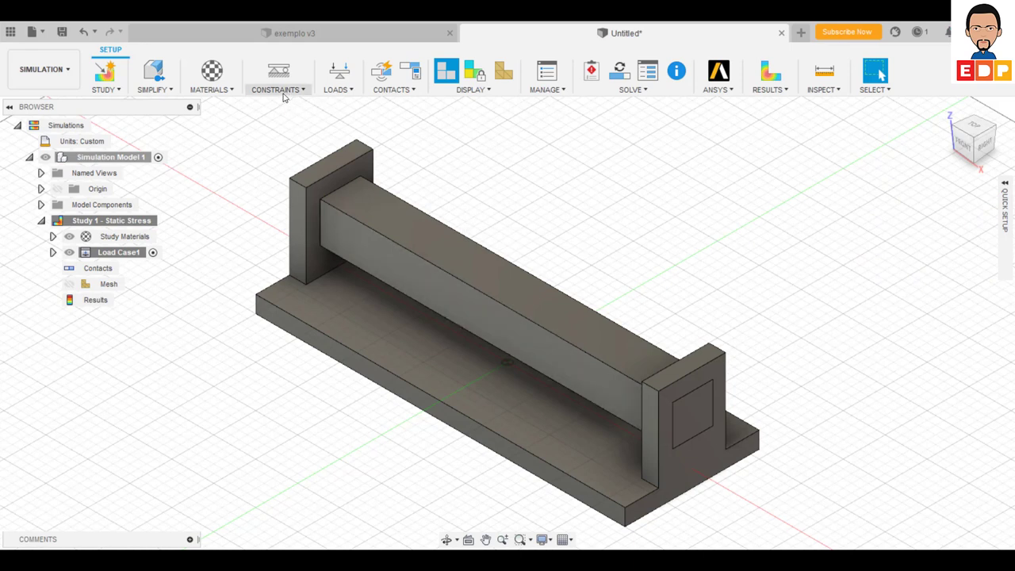
Apply a Fixed constraint to both walls' square outer faces and the base's bottom face.
click(283, 95)
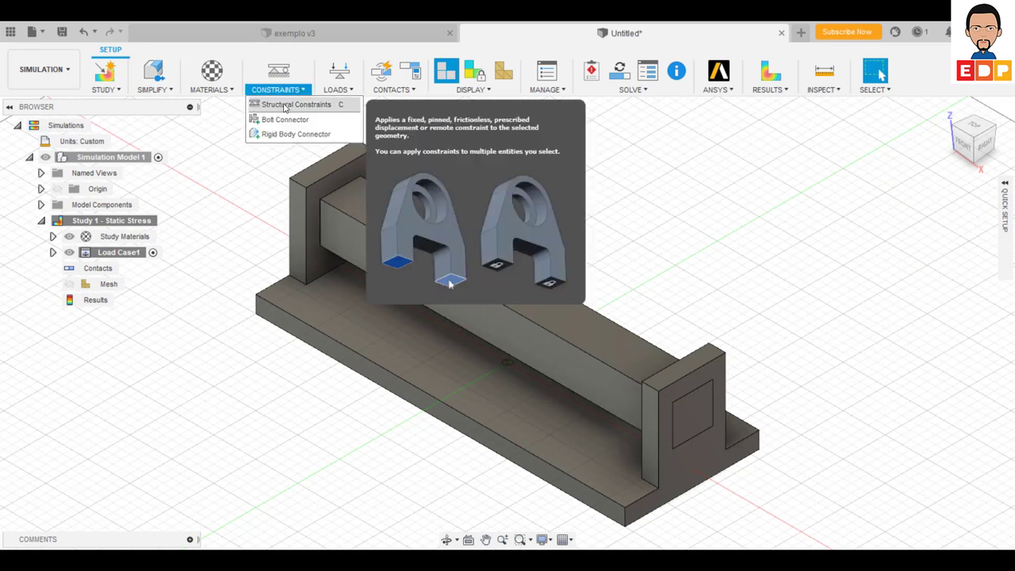
click(286, 102)
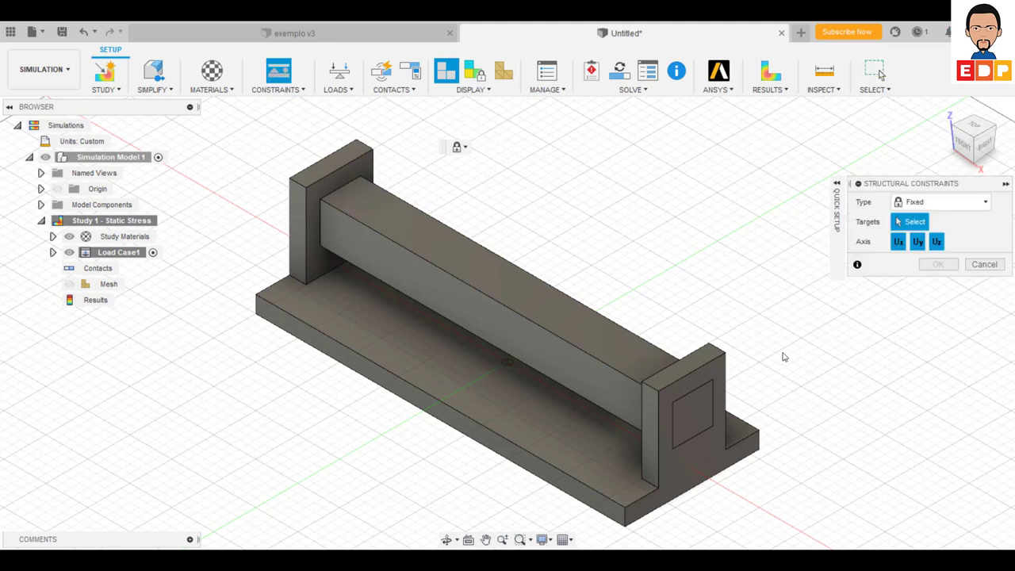
click(691, 412)
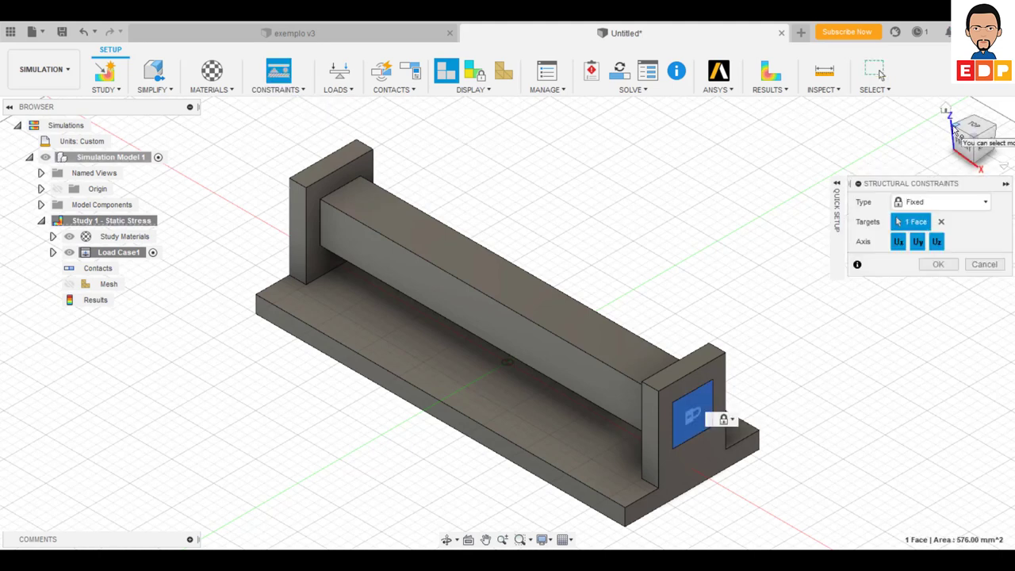
click(955, 133)
click(319, 417)
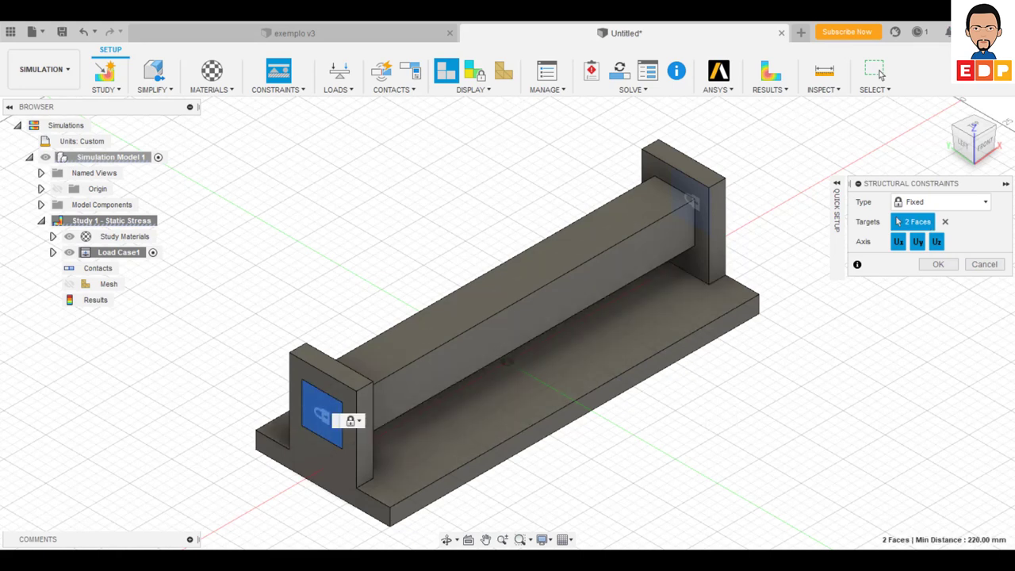
click(977, 163)
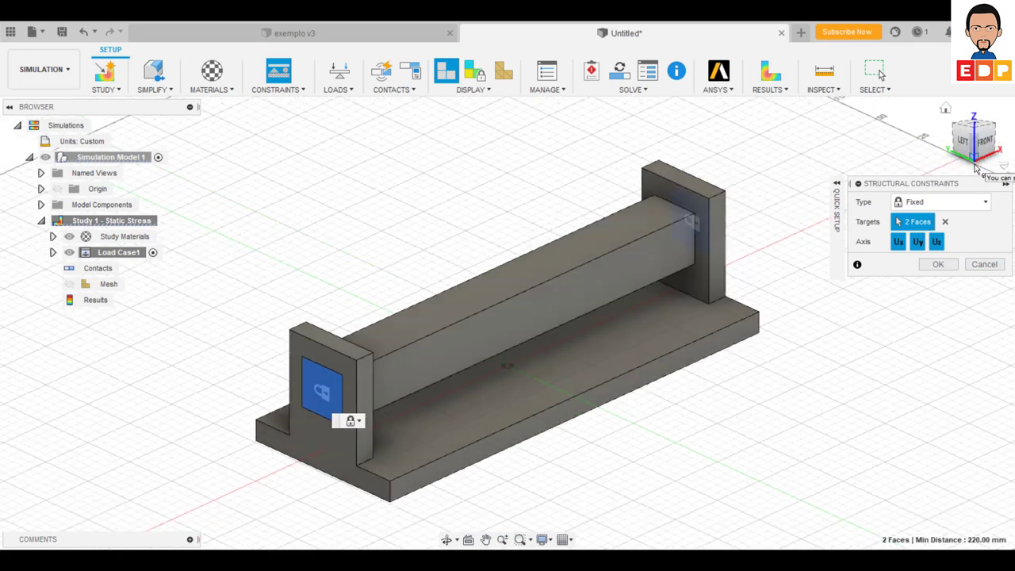
click(535, 408)
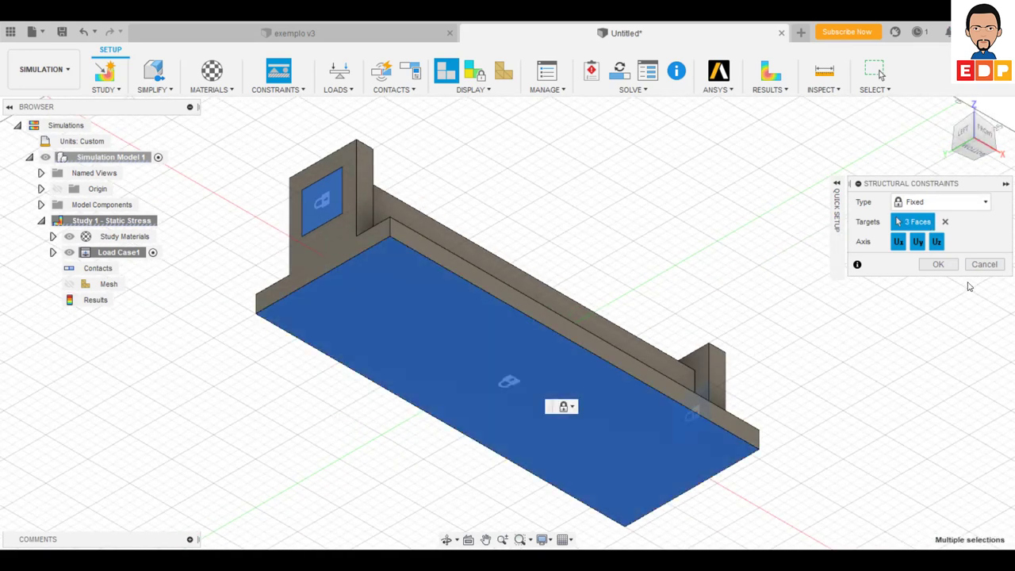
click(937, 264)
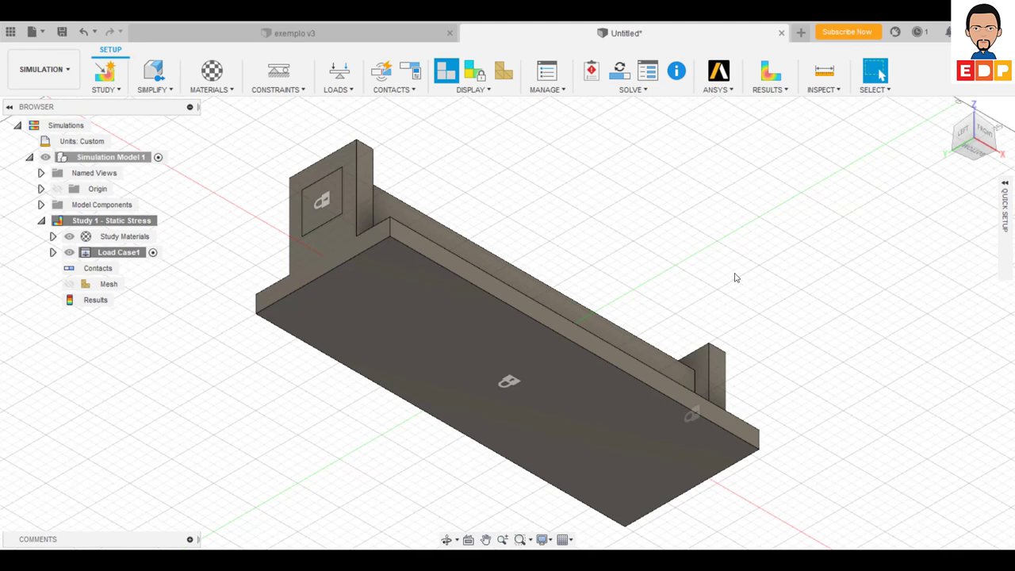
Start Automatic Contacts, showing the default 0.10 mm tolerance.
click(980, 124)
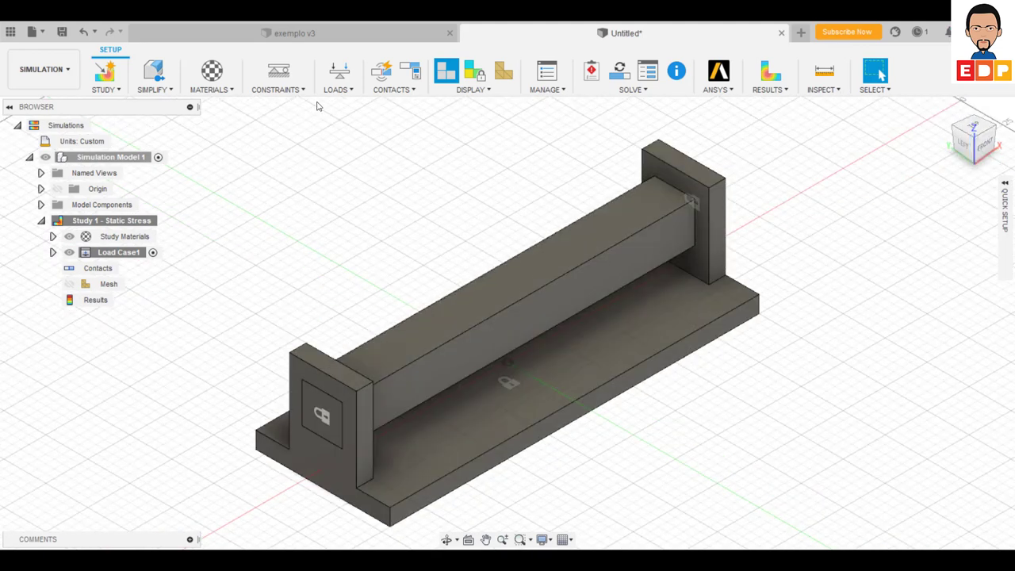
click(400, 94)
click(412, 102)
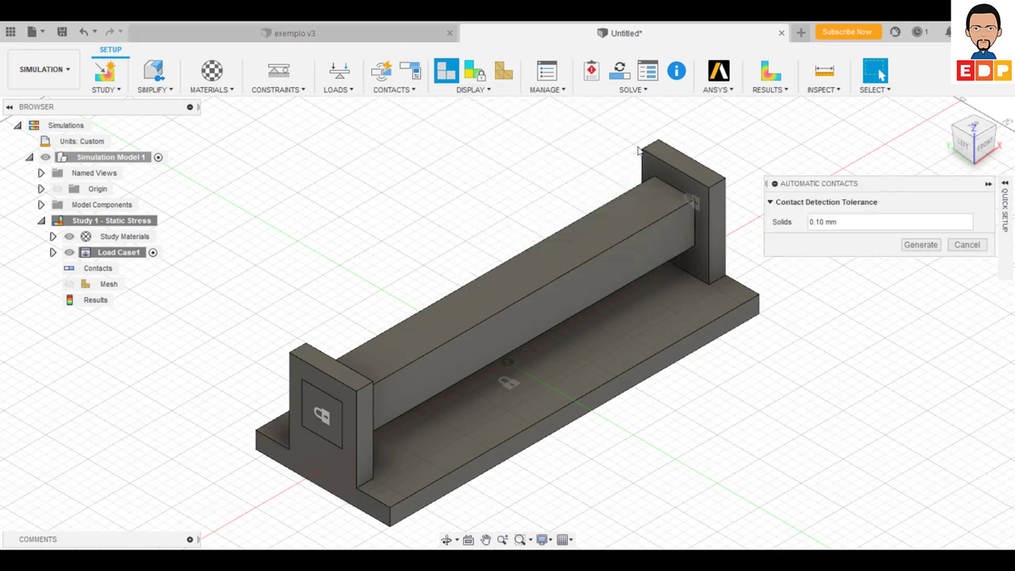
Generate the automatic contacts at 0.10 mm tolerance.
click(918, 246)
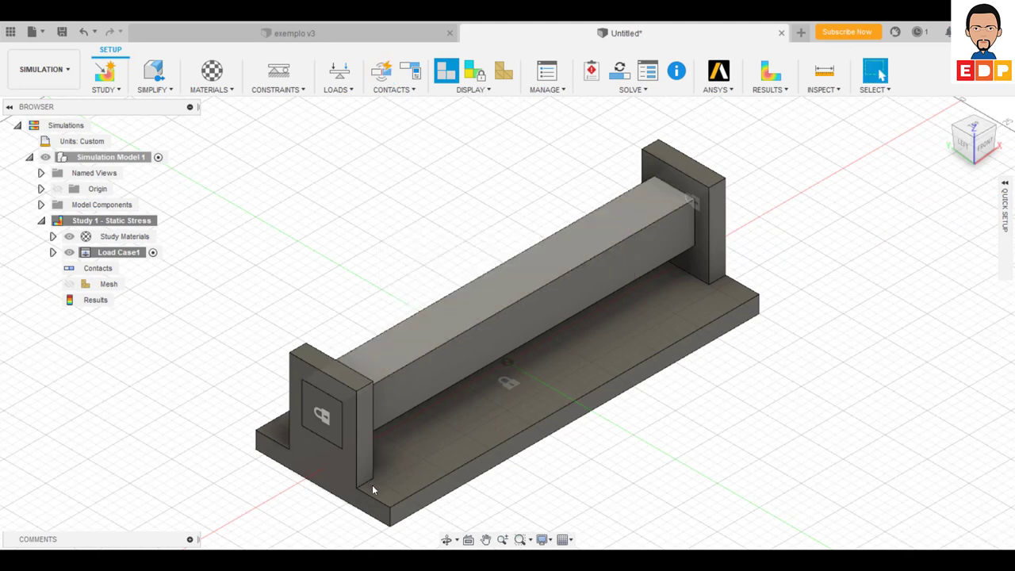
Add a Remote Force structural load on the bar's top face.
click(338, 89)
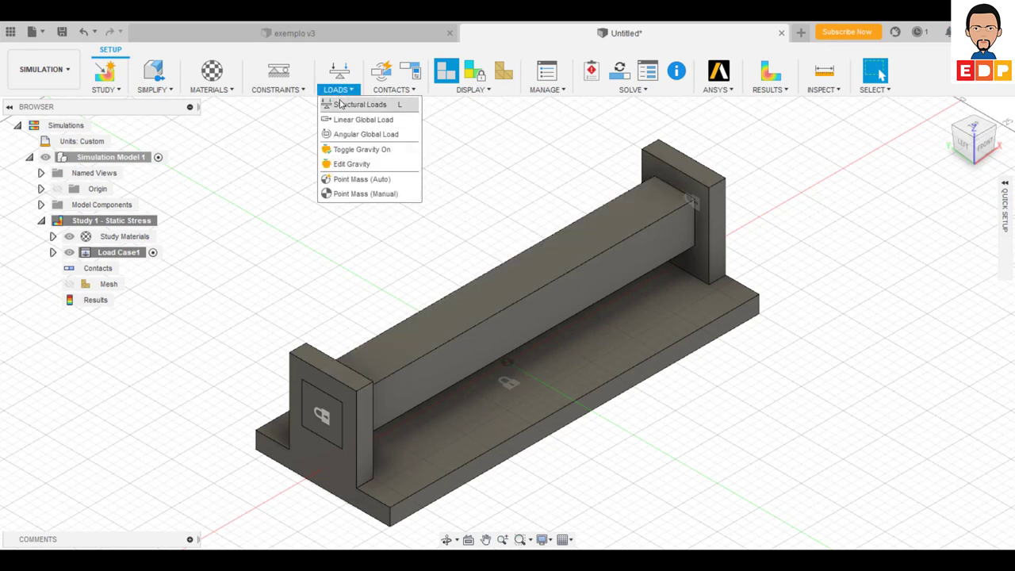
click(351, 102)
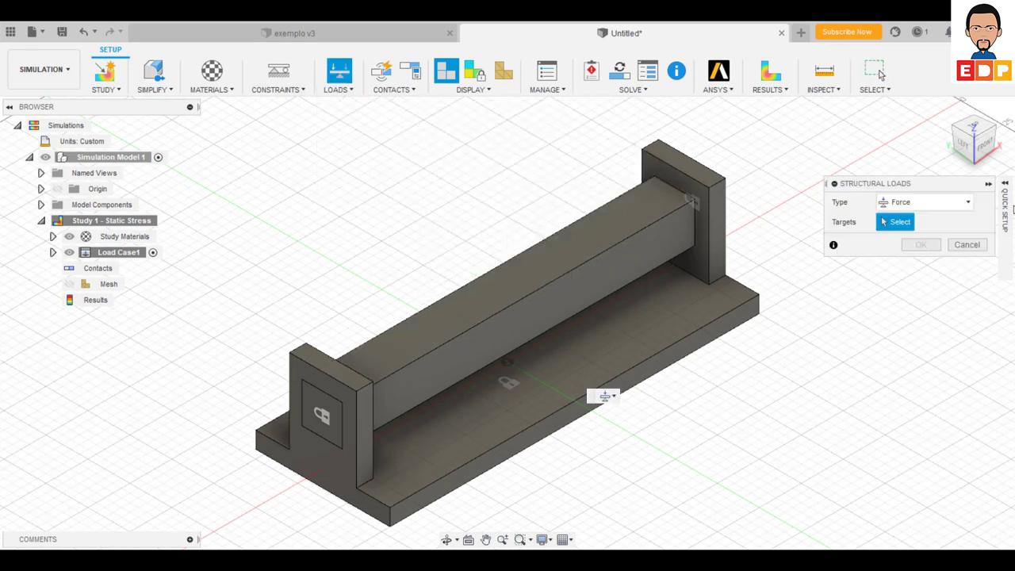
click(953, 209)
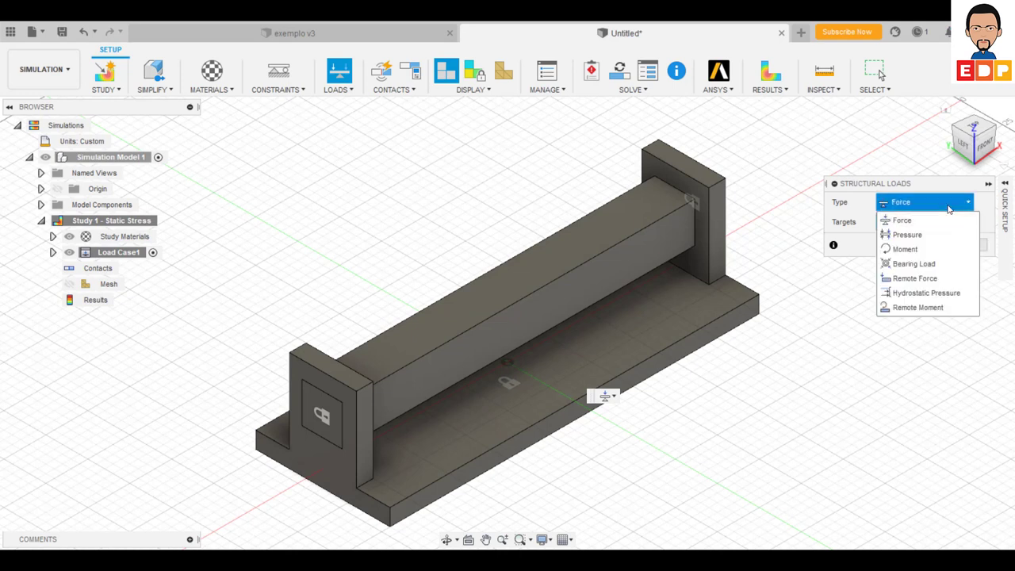
click(927, 278)
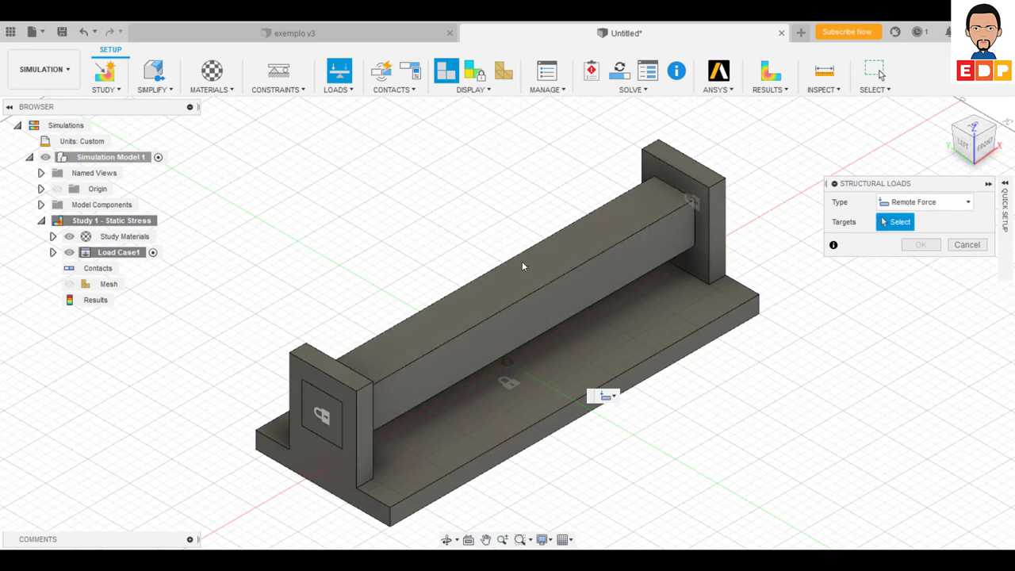
click(505, 290)
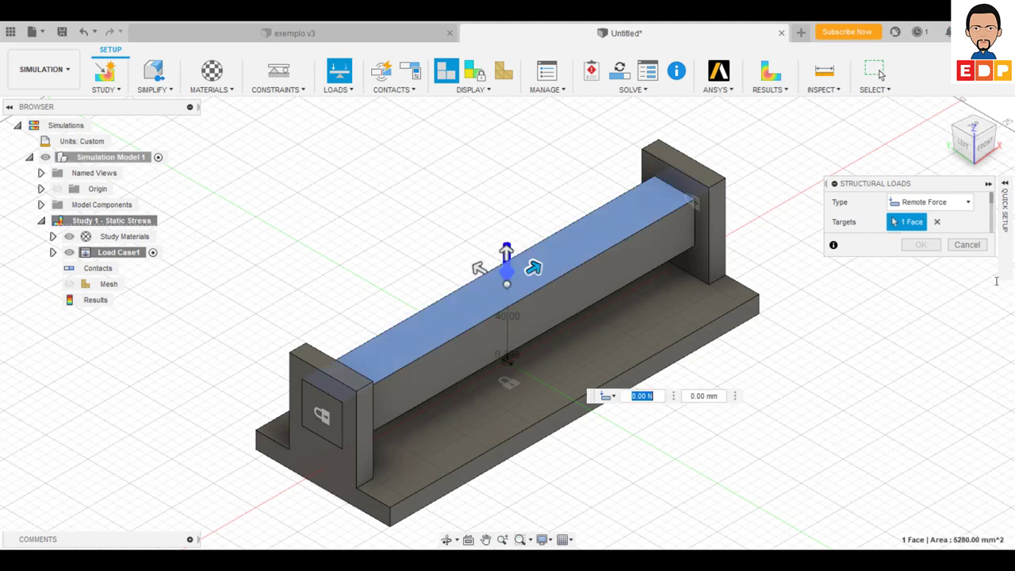
Dismiss the quick setup guide, reselect the top face, and set the force to 1000 N.
click(994, 205)
drag(994, 206, 994, 232)
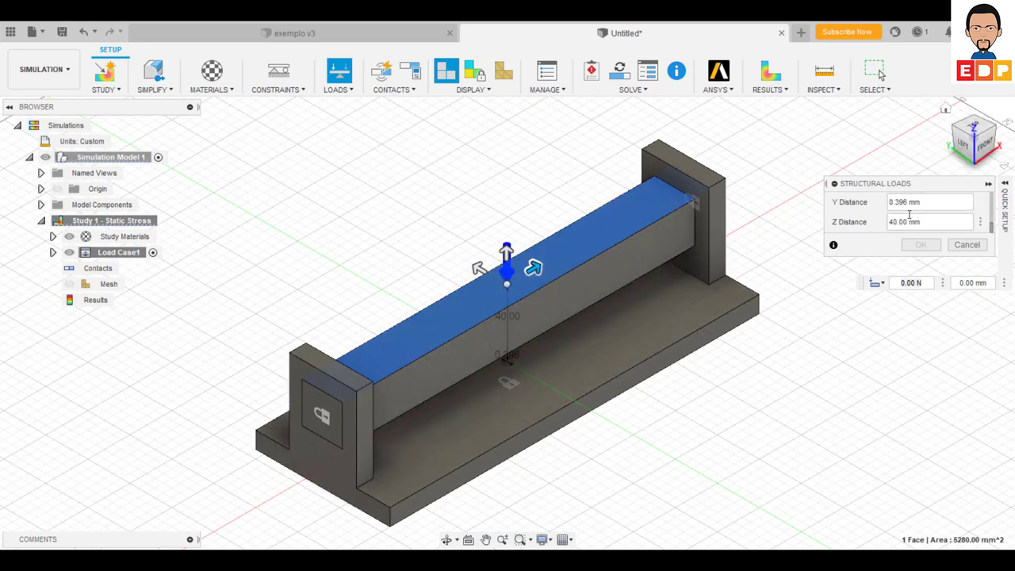
click(1003, 208)
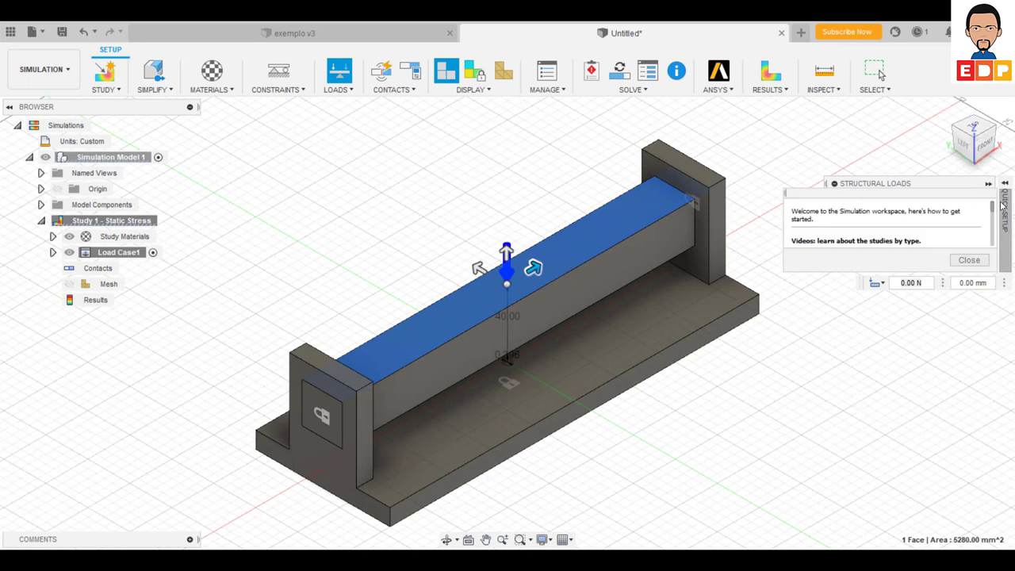
click(969, 261)
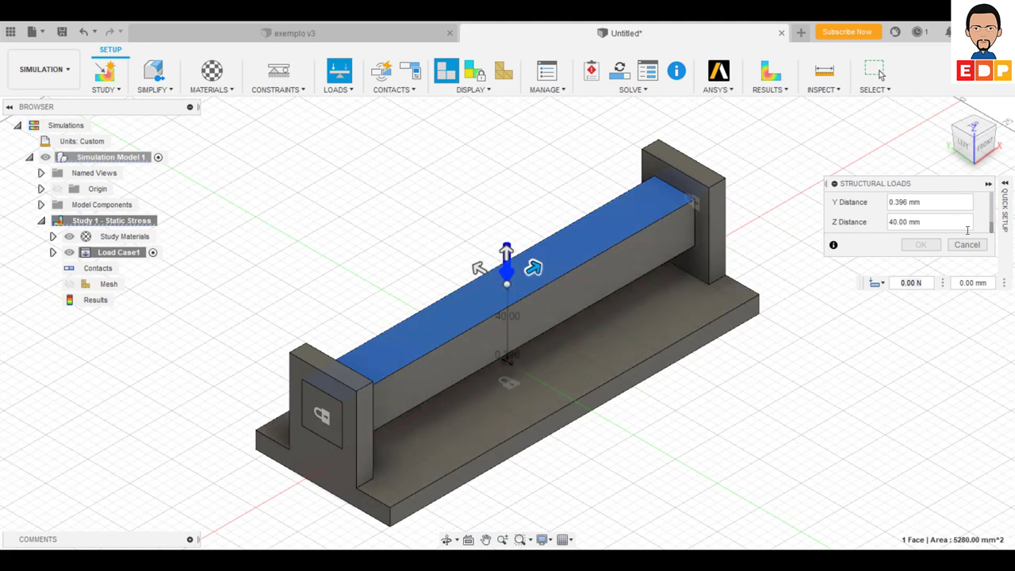
drag(991, 230, 991, 215)
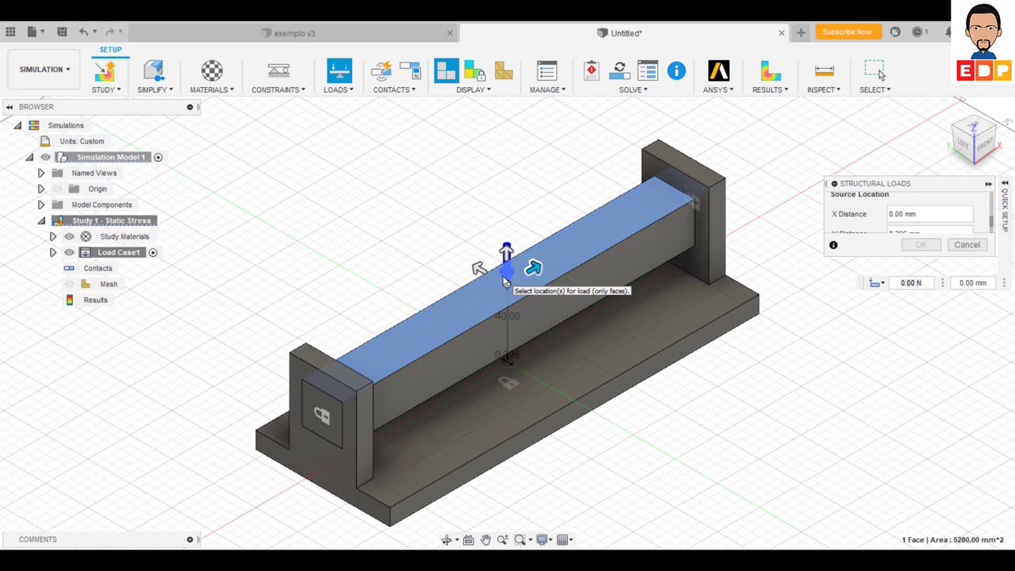
click(505, 279)
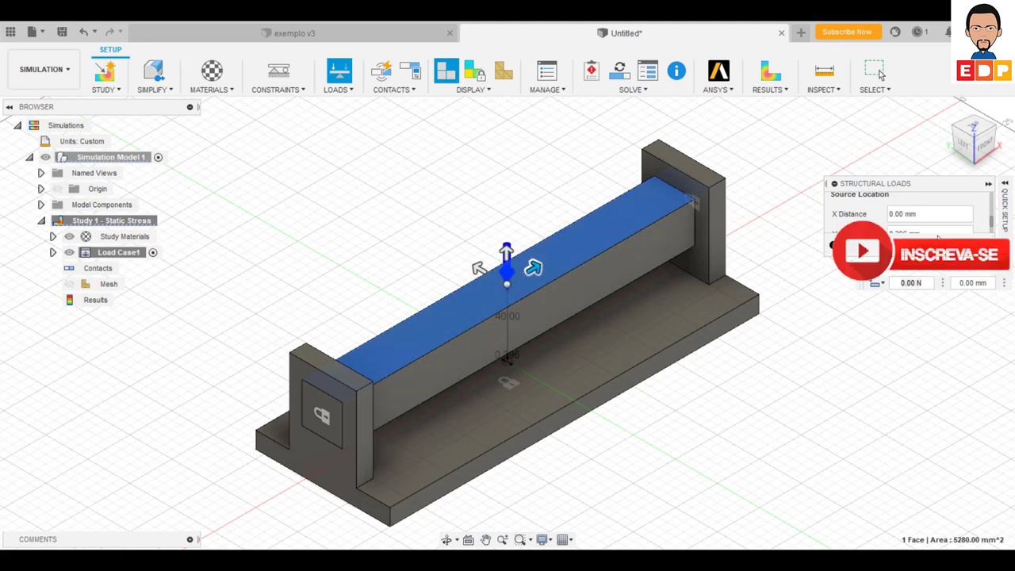
click(911, 283)
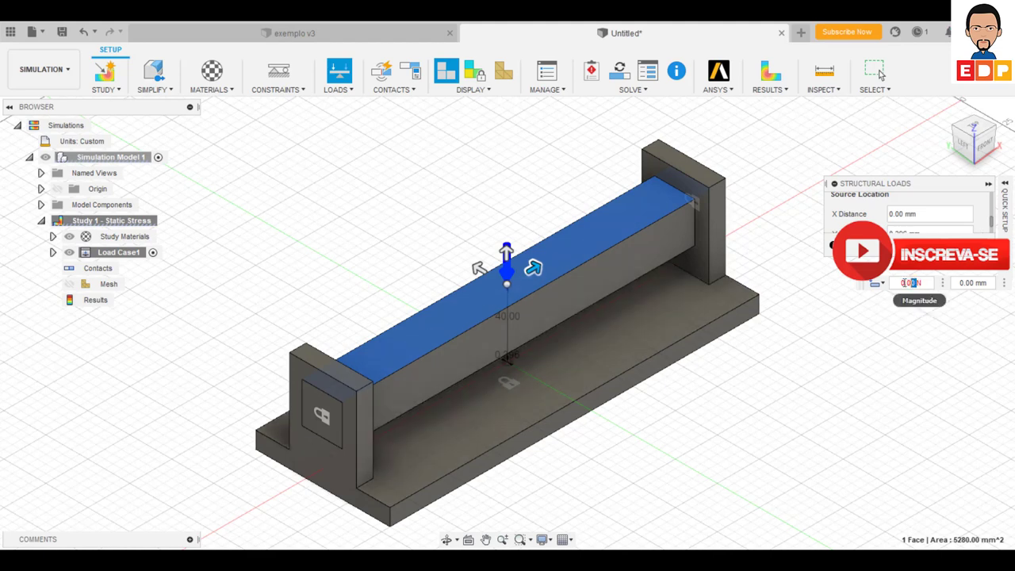
text(1000)
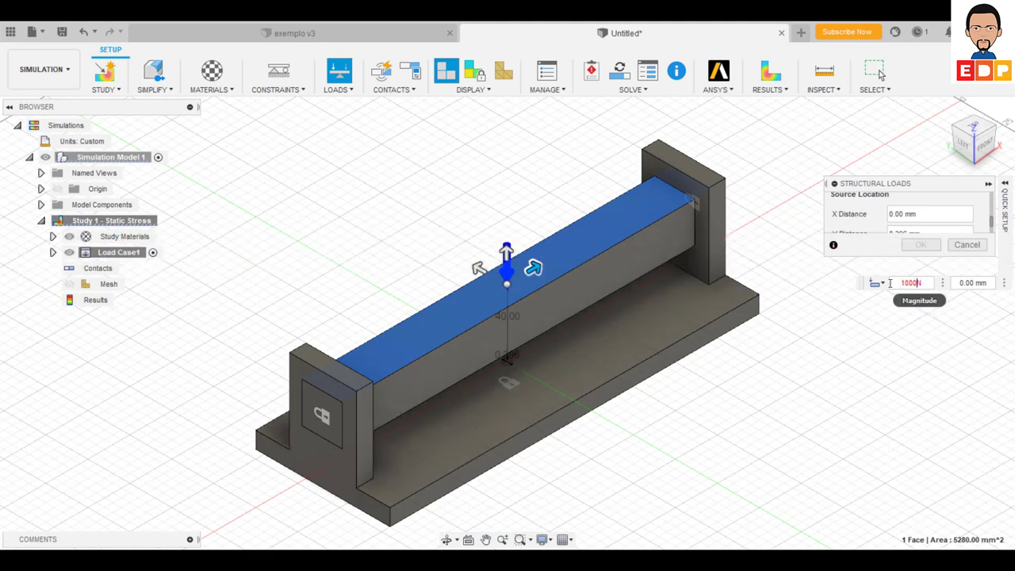
click(920, 244)
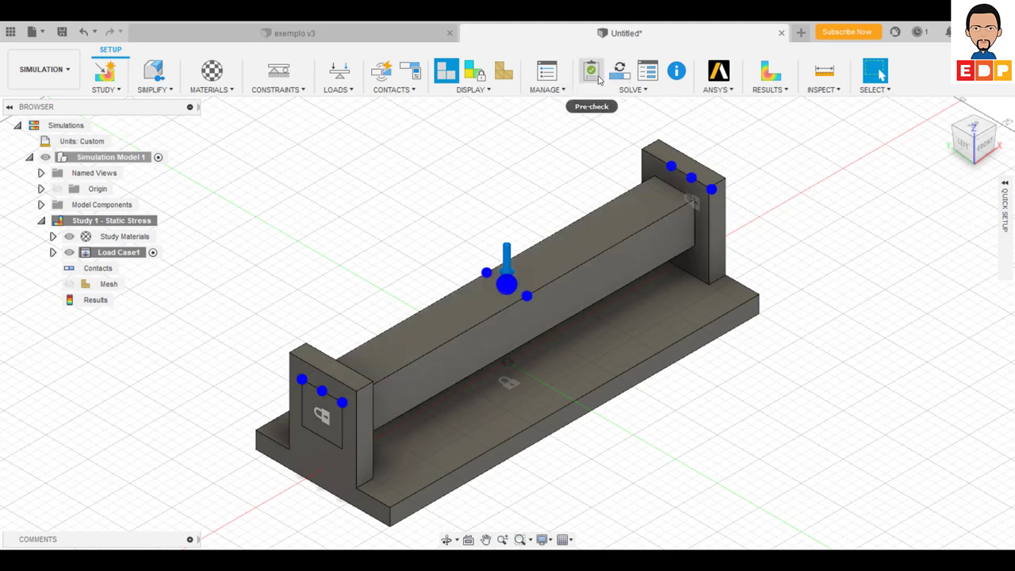
Generate the study mesh and bring up the Solve dialog showing Study 1 ready to run locally.
click(626, 89)
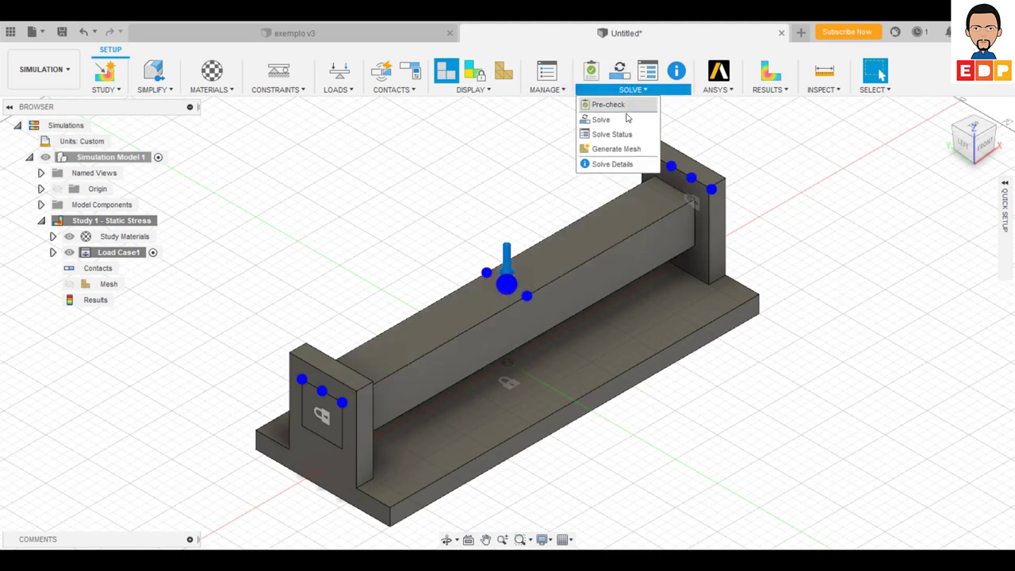
click(618, 149)
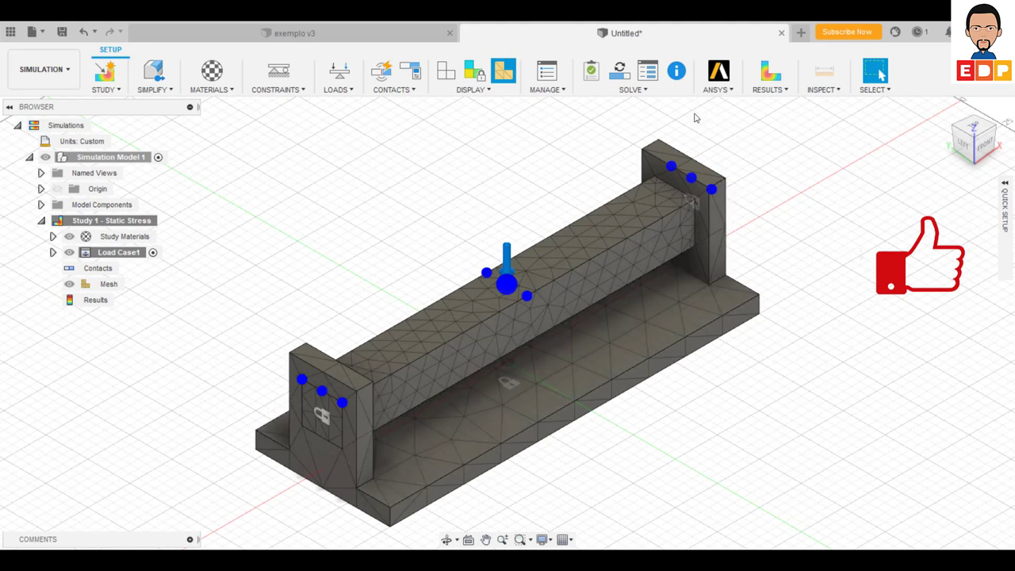
click(623, 82)
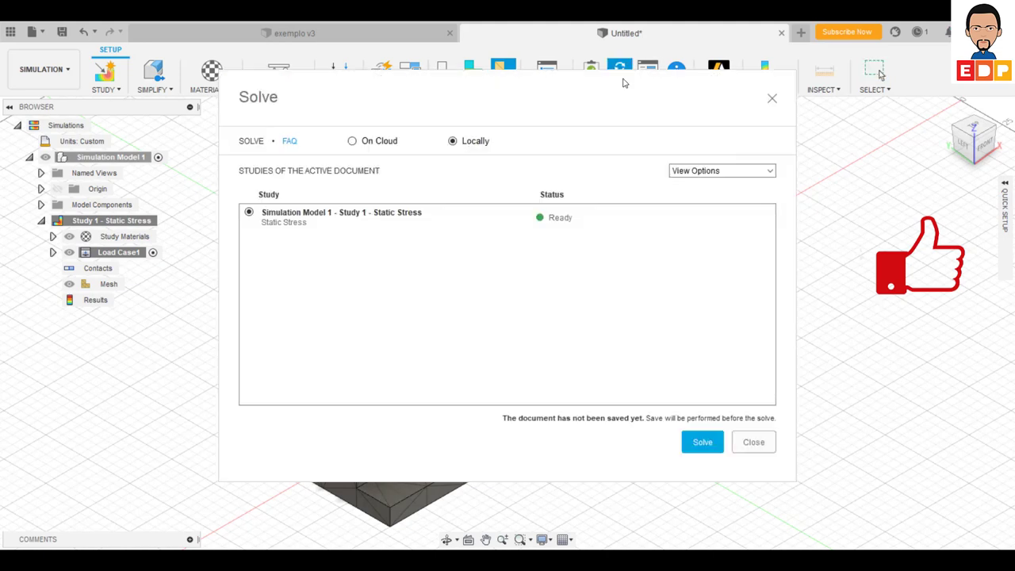
Solve the study locally, saving the document as 'Análise com força pontual'.
click(703, 441)
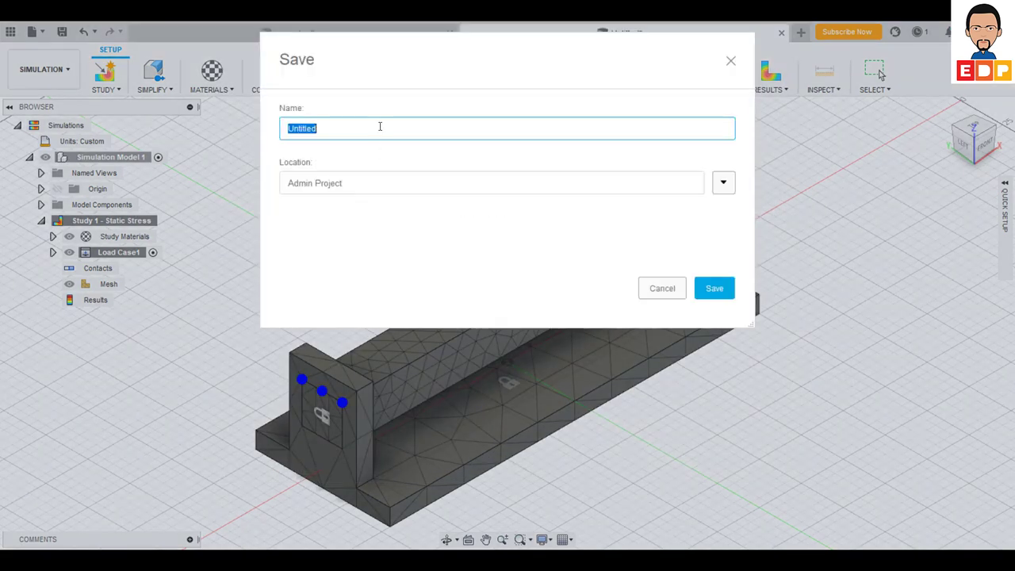
text(Análise com for)
text(ça pontual)
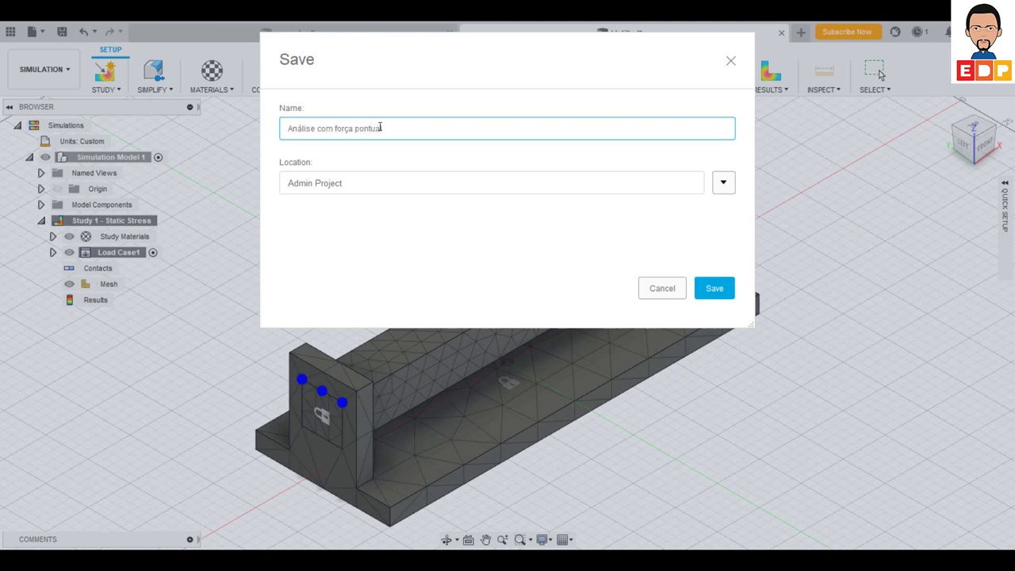
click(714, 287)
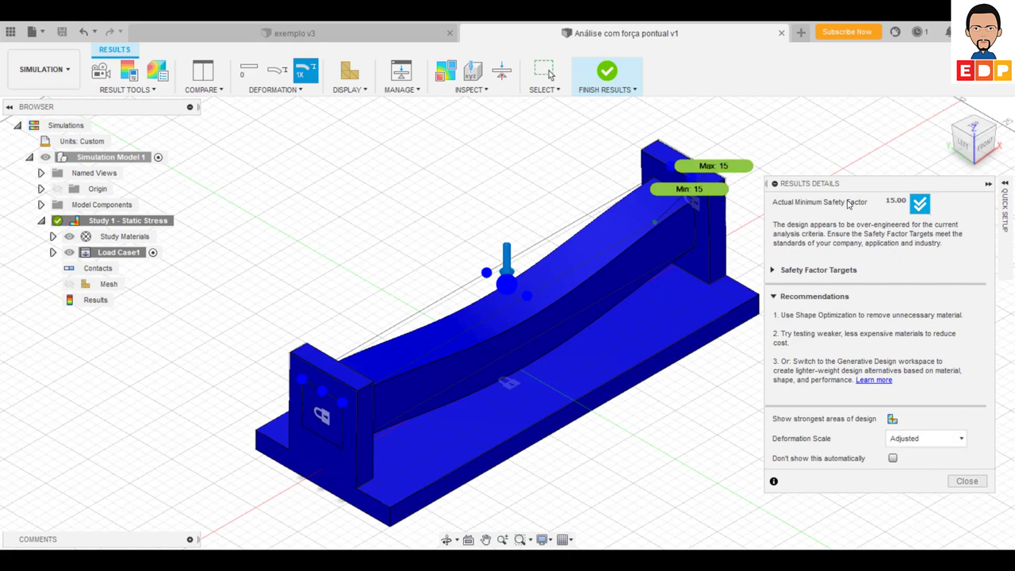
Dismiss the results summary and set the legend colour transition to Smooth.
click(967, 481)
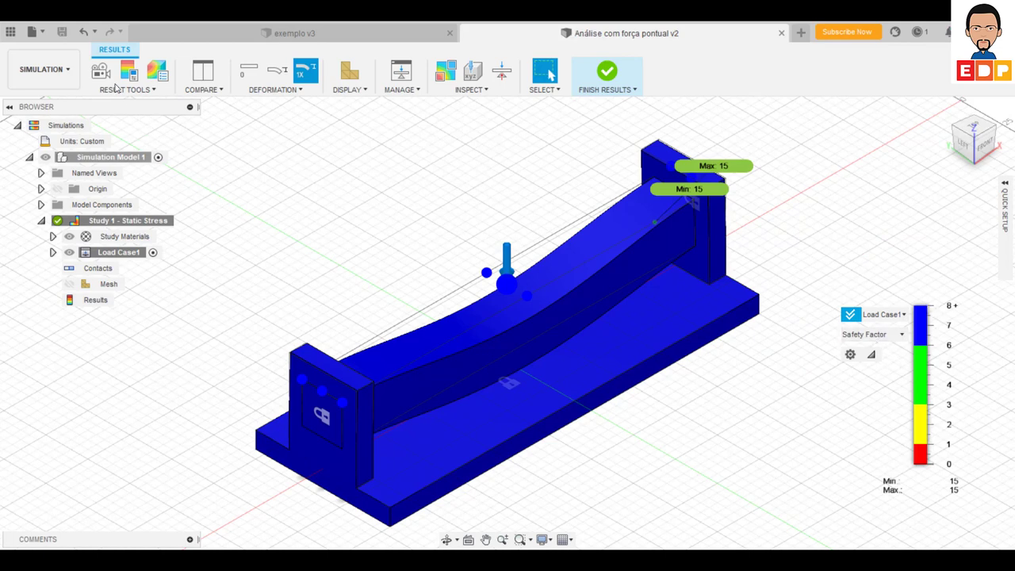
click(130, 73)
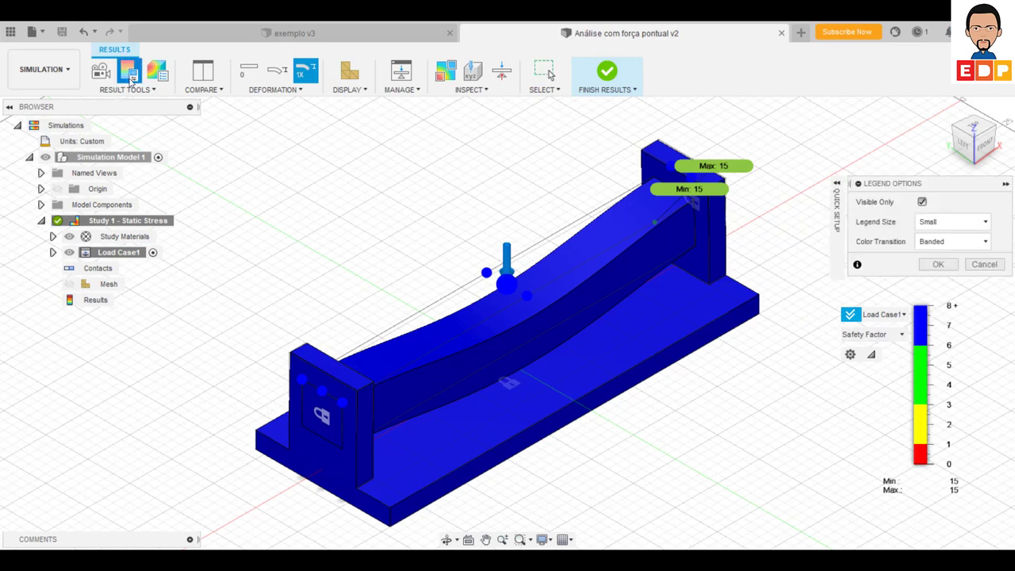
click(951, 241)
click(939, 258)
click(951, 268)
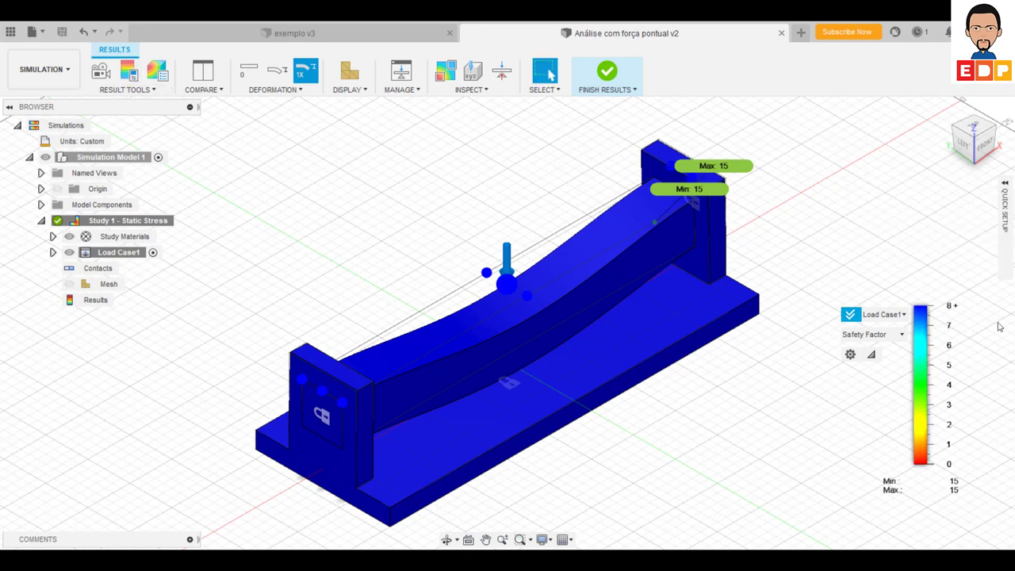
Review von Mises stress, displacement, reaction force, and contact pressure results.
click(879, 334)
click(860, 363)
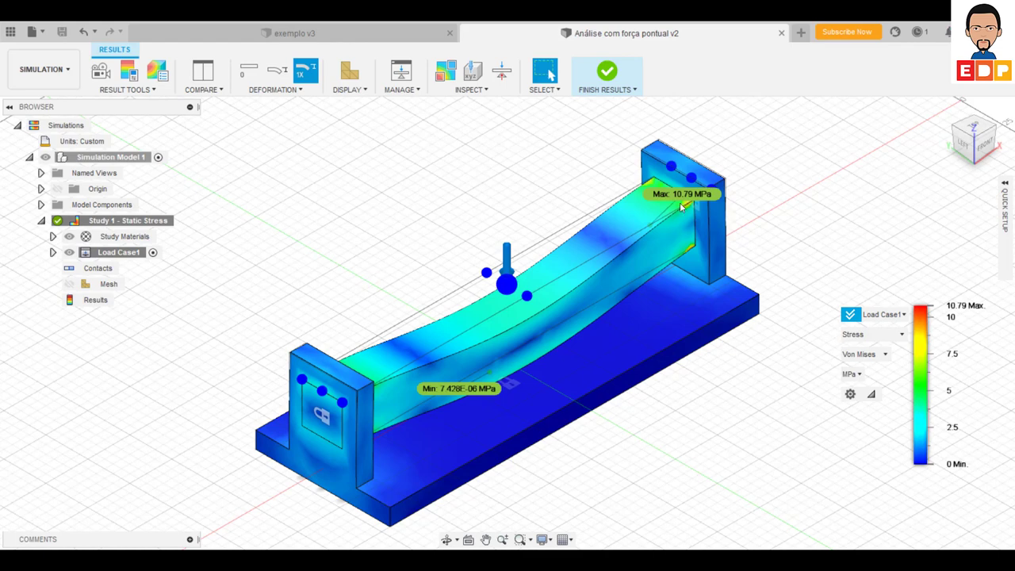
click(880, 334)
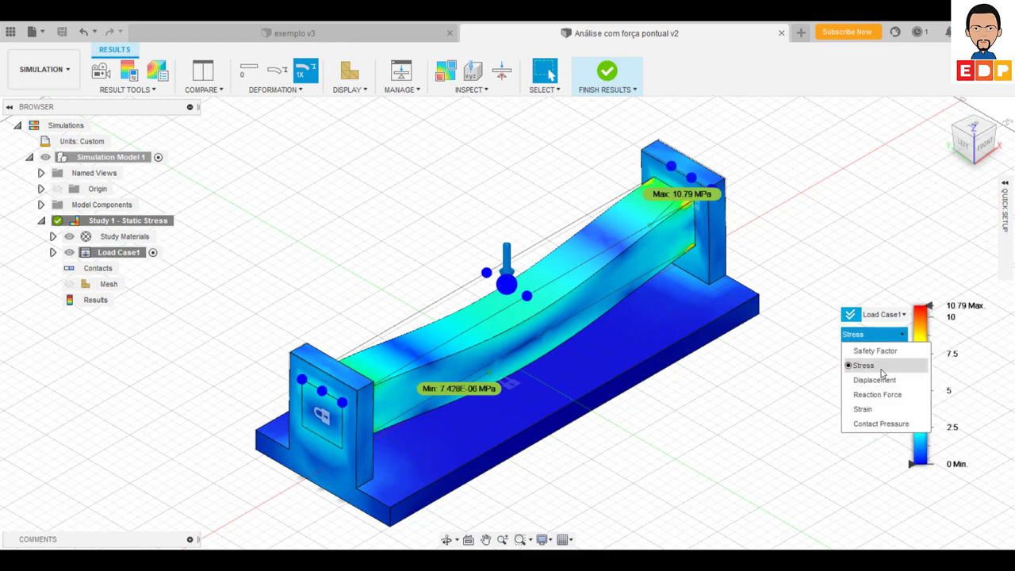
click(880, 381)
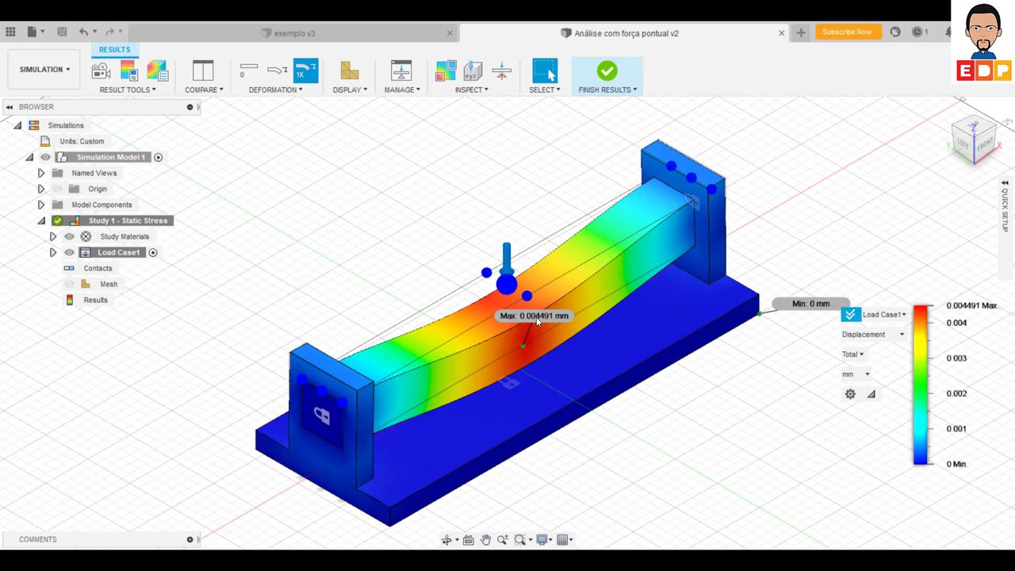
click(872, 334)
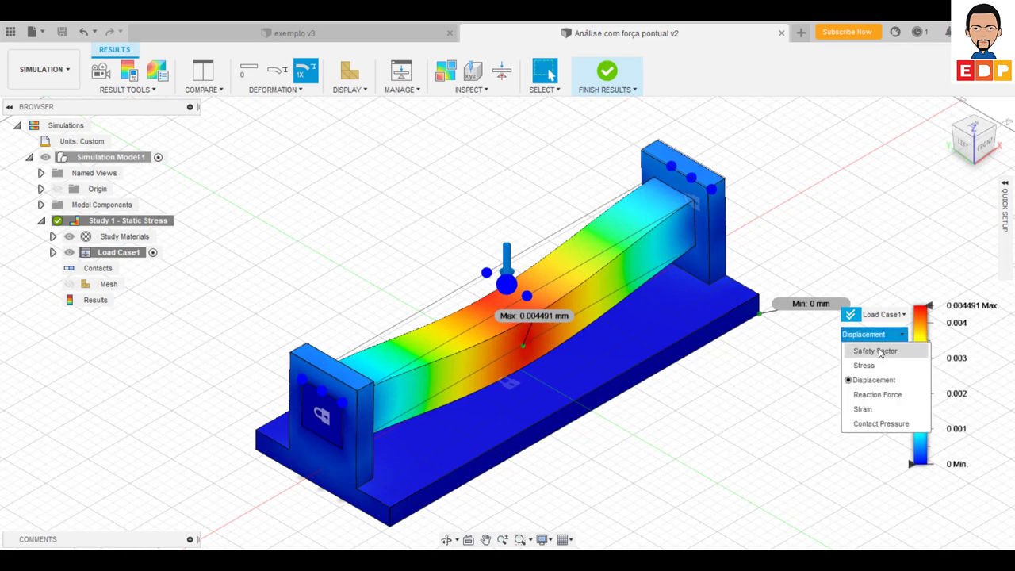
click(875, 394)
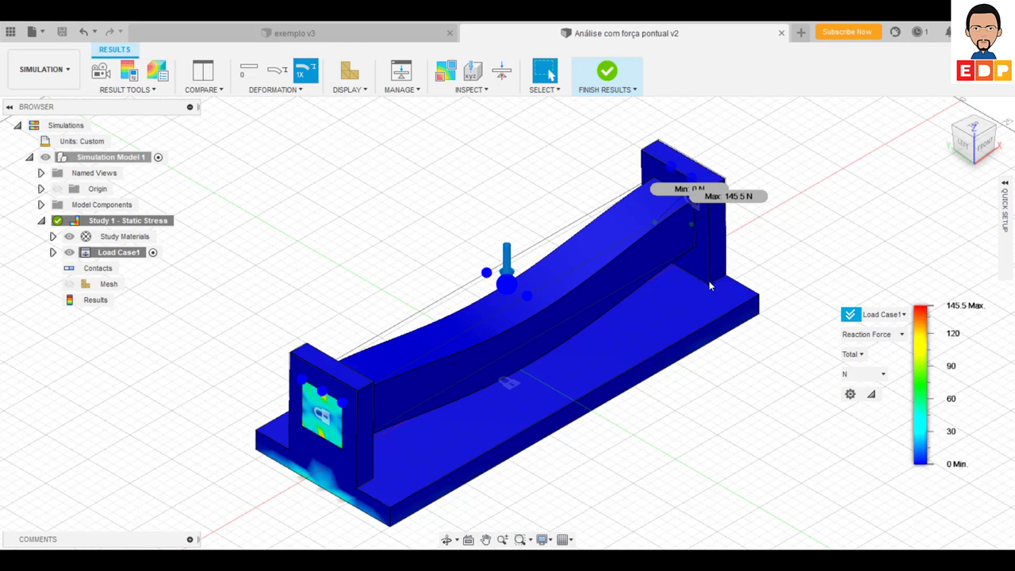
click(880, 335)
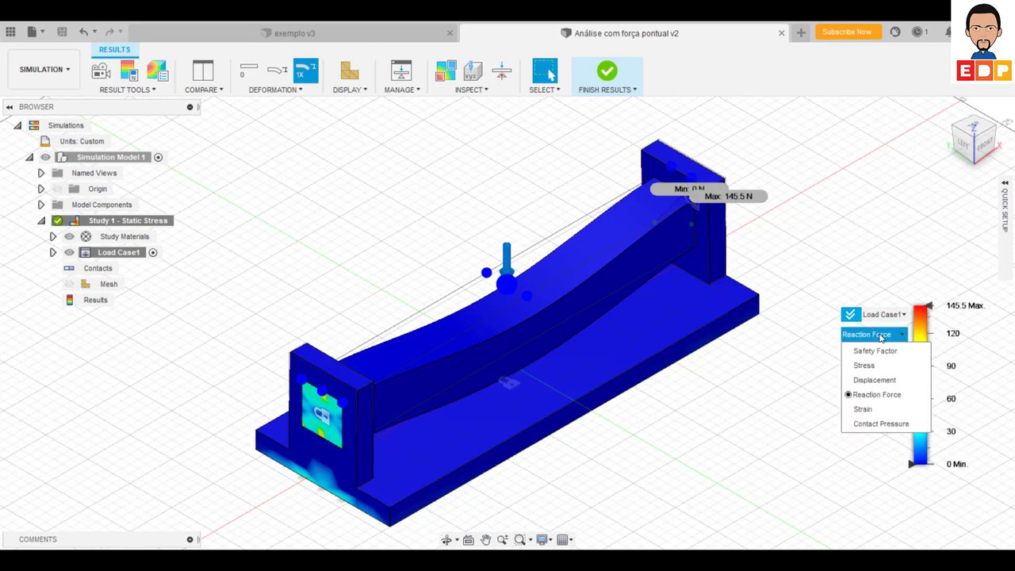
click(880, 423)
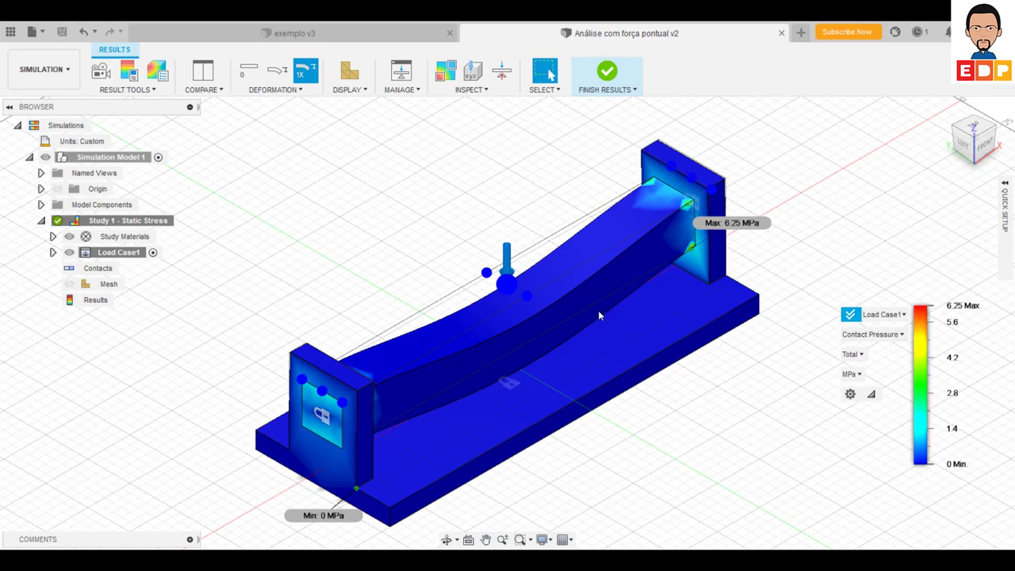
mouse_move(974, 139)
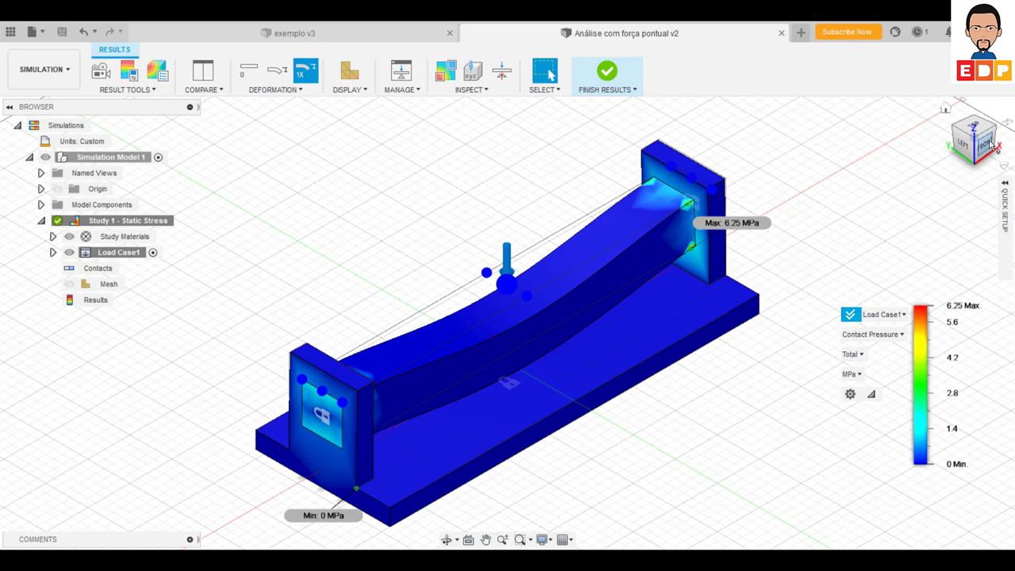
View from the front at true deformation scale, show strain results, then finish results.
click(967, 157)
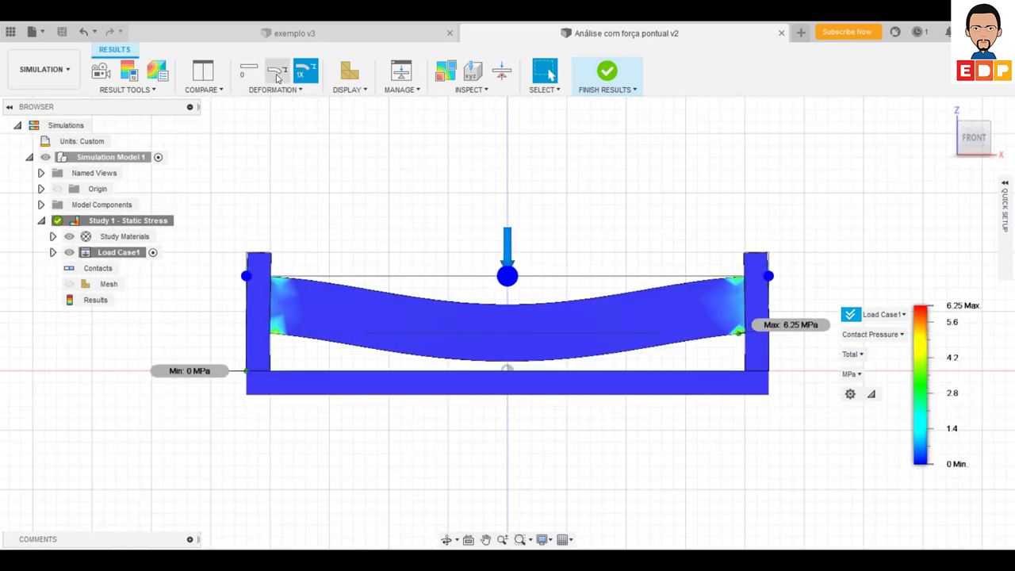
click(277, 73)
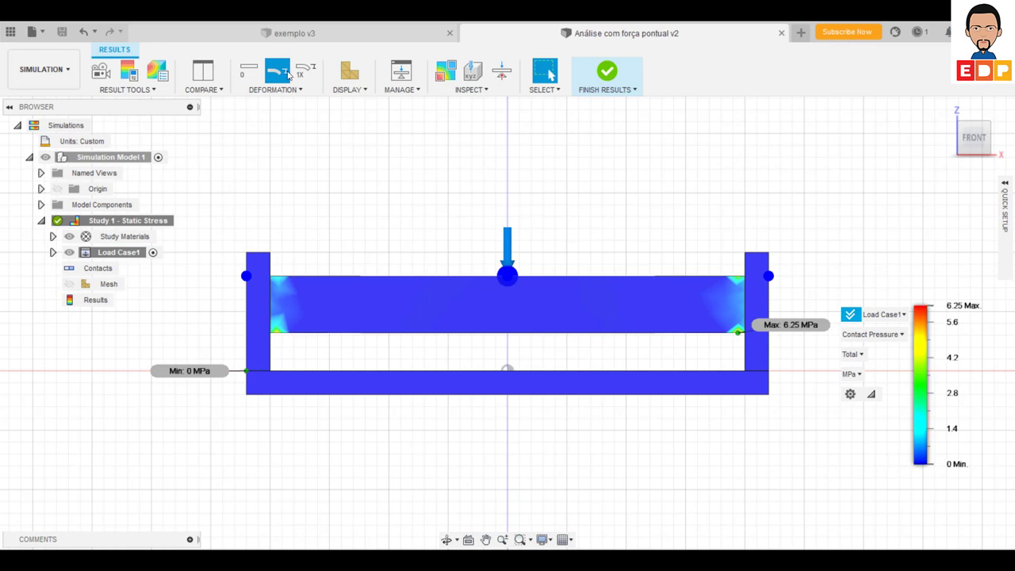
mouse_move(881, 314)
click(870, 333)
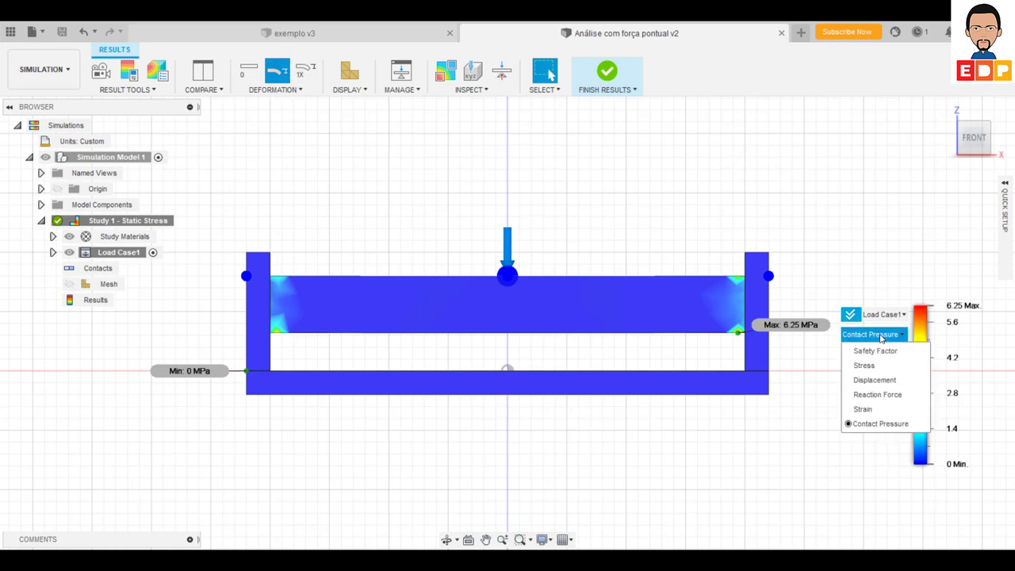
click(862, 409)
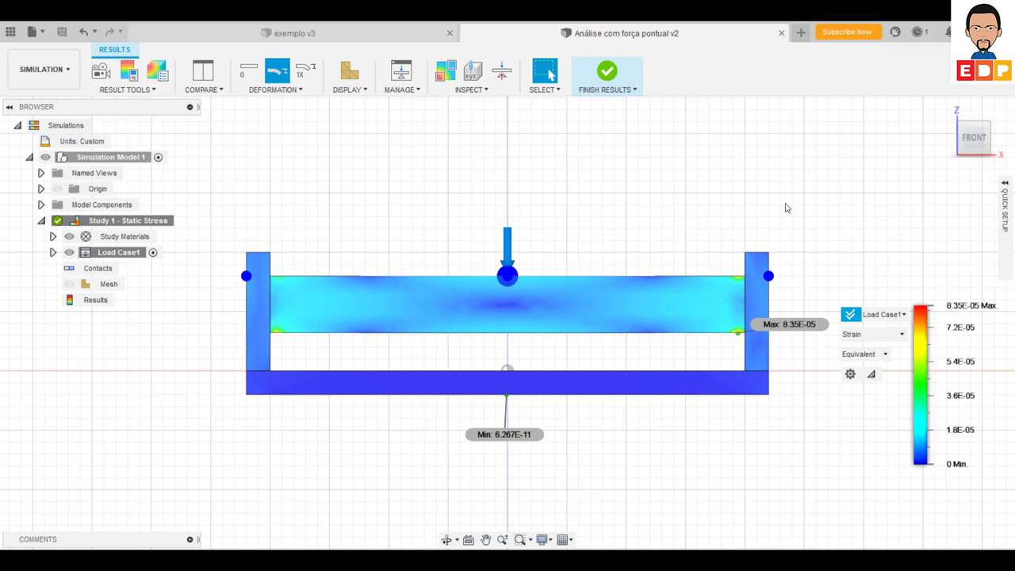
click(607, 73)
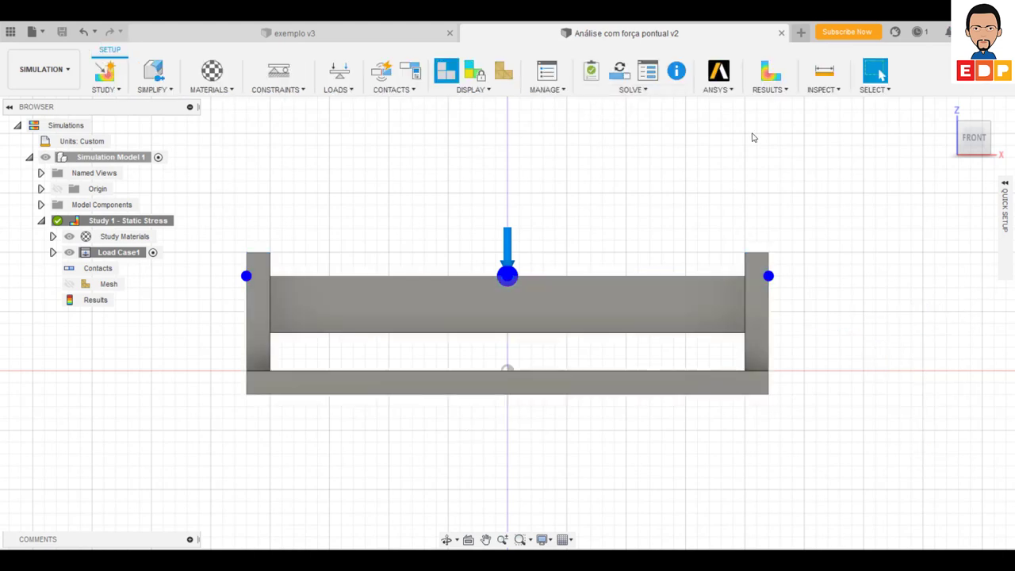
Start a new Remote Force structural load on the beam's top face.
click(988, 124)
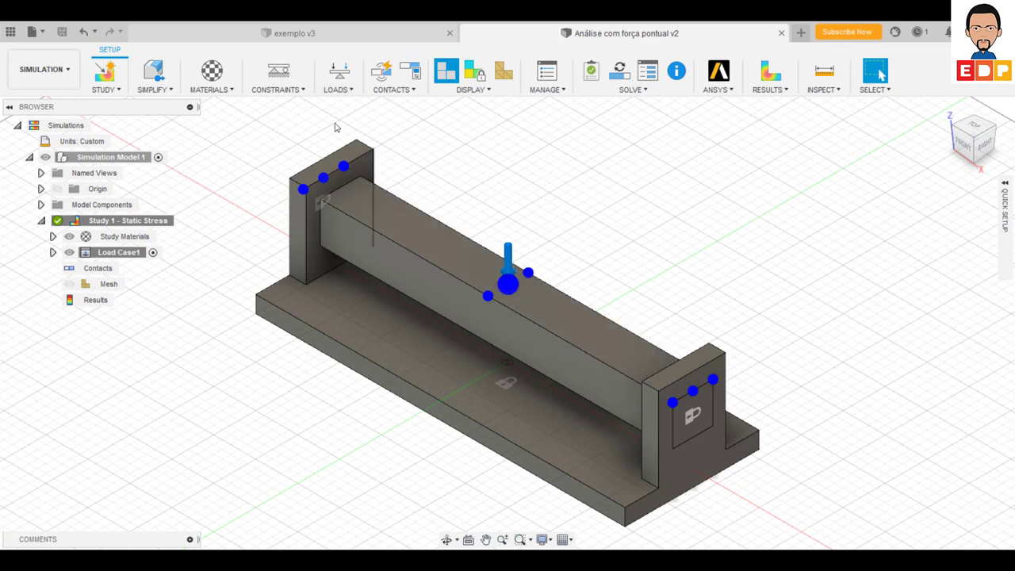
click(339, 80)
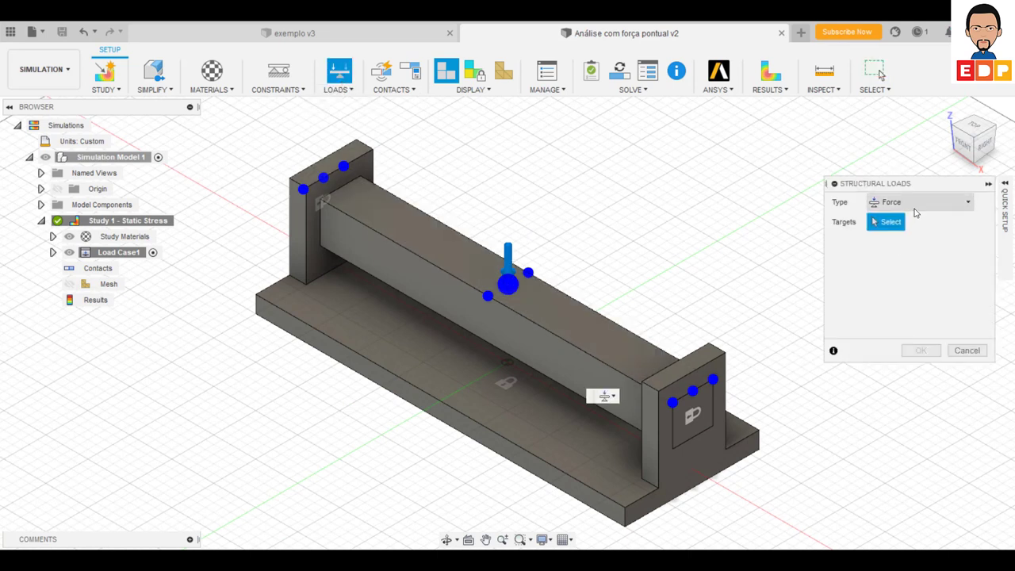
click(912, 203)
click(925, 279)
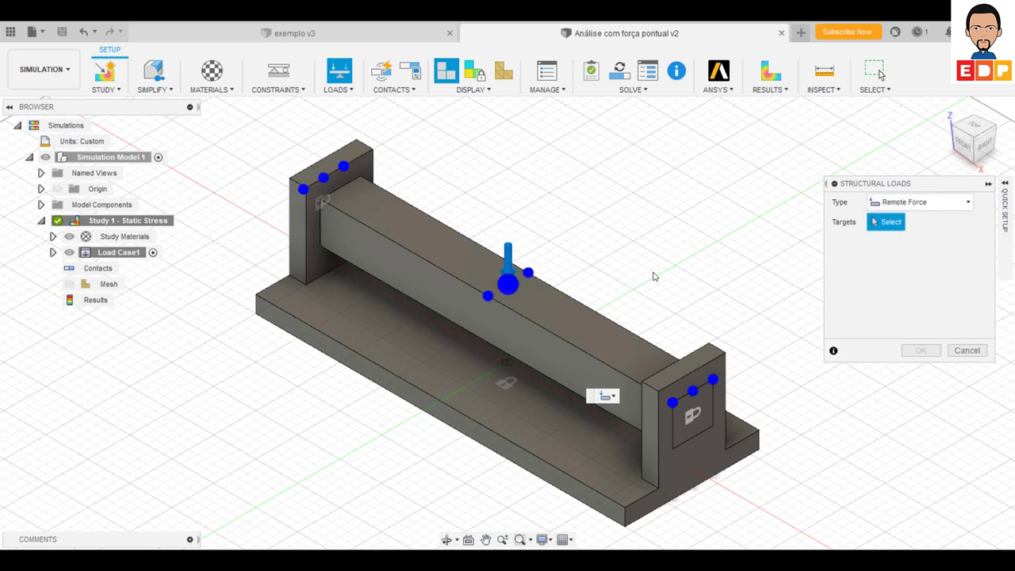
click(419, 228)
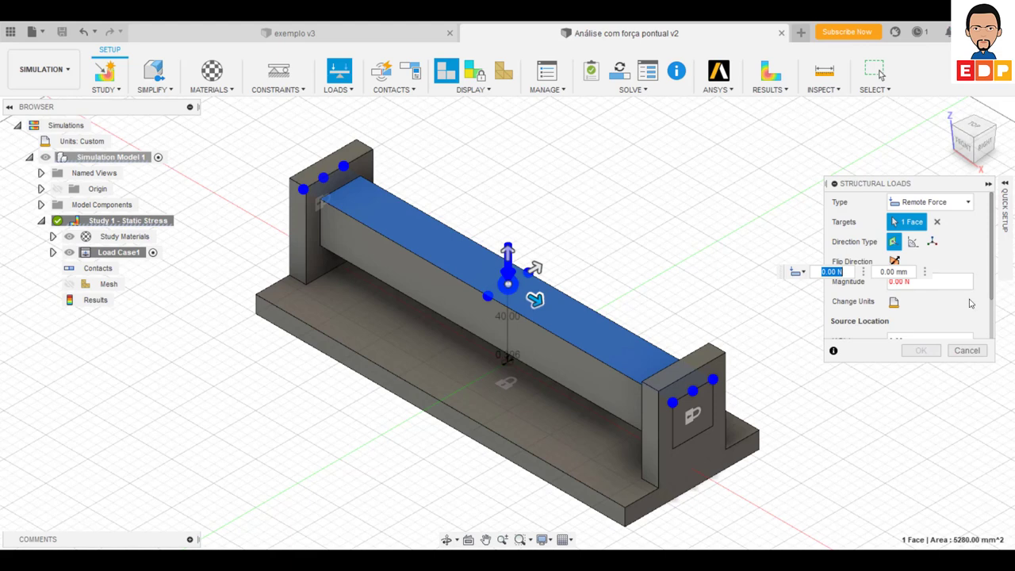
Offset the remote force -40 mm in X, give it 1500 N, and confirm.
scroll(944, 317, down, 1)
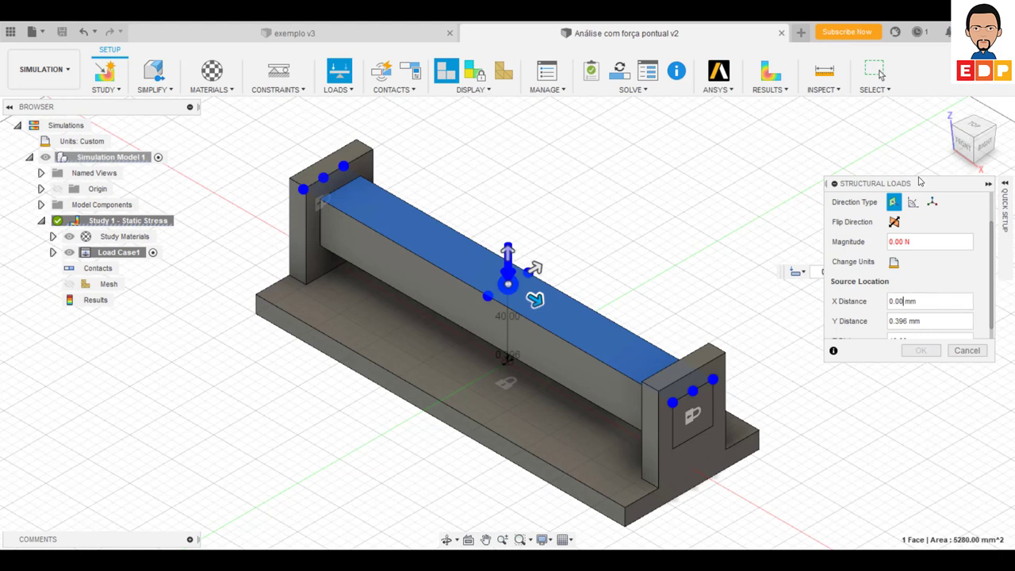
mouse_move(972, 141)
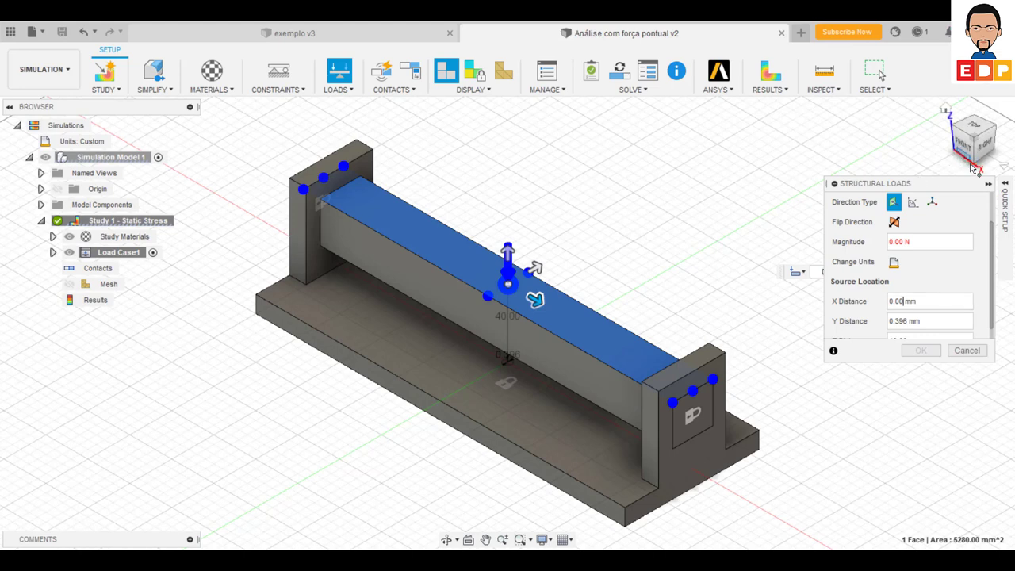
mouse_move(929, 300)
click(902, 301)
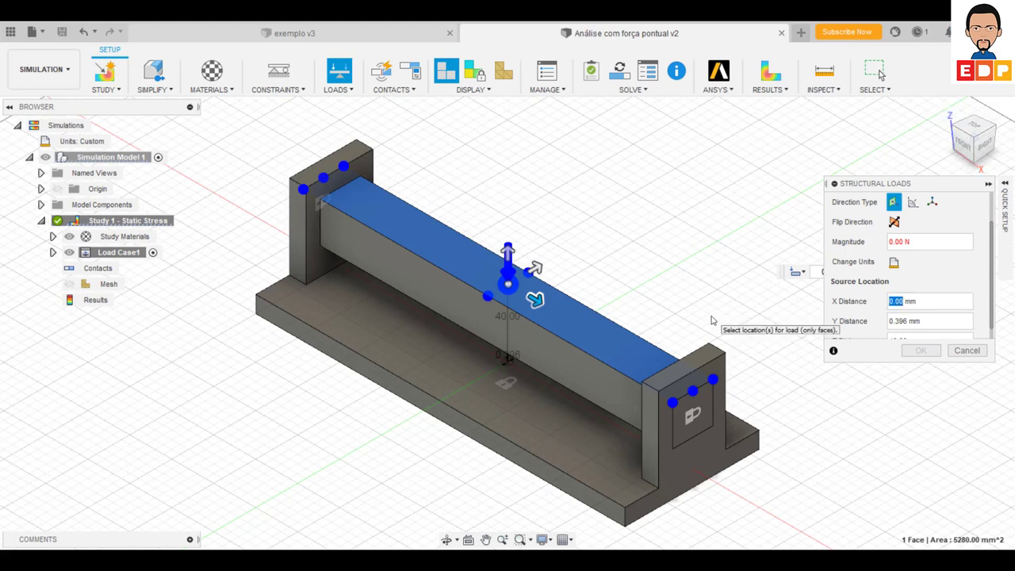
text(40)
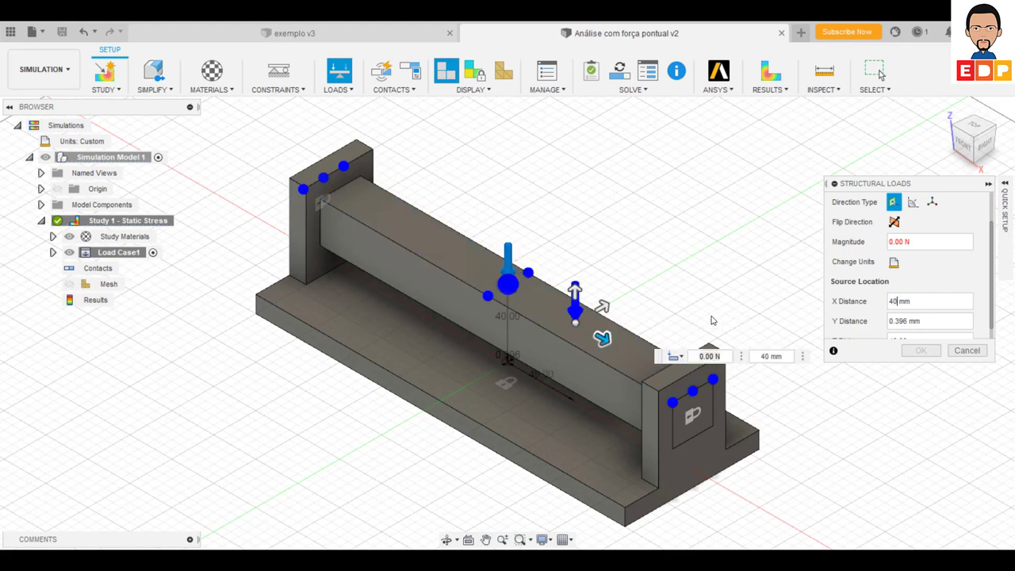
click(889, 301)
text(-)
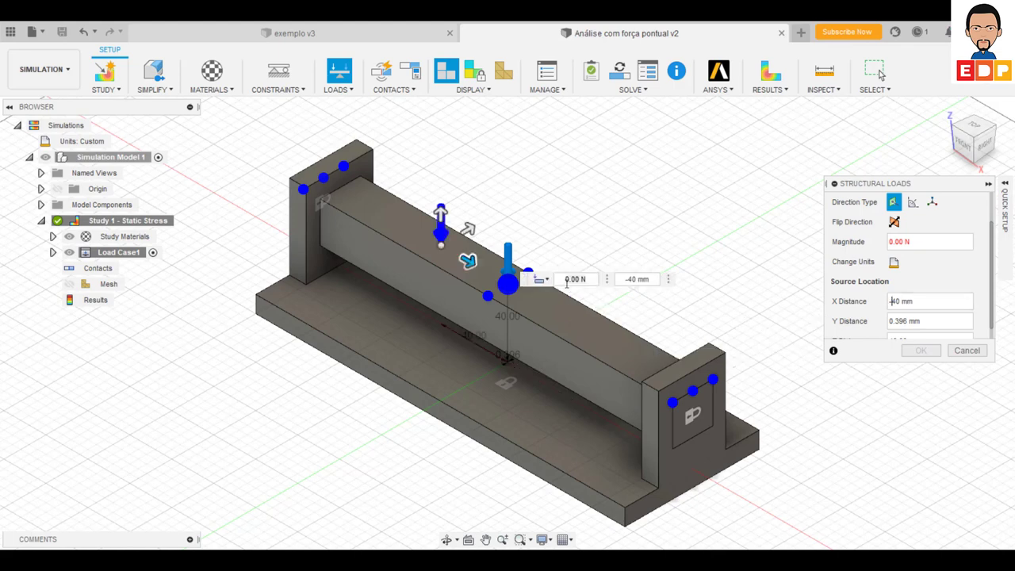
click(568, 282)
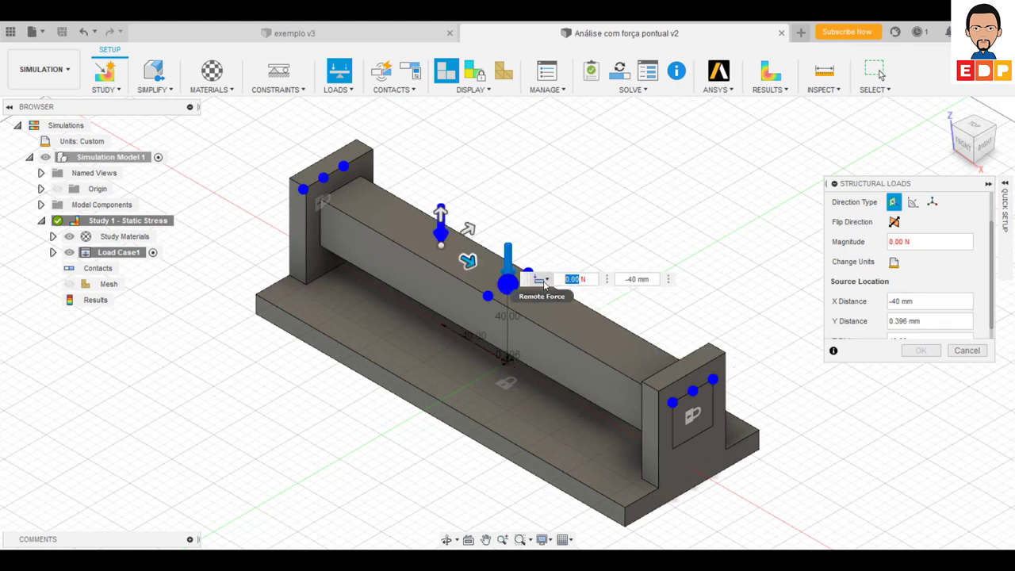
text(150)
text(0)
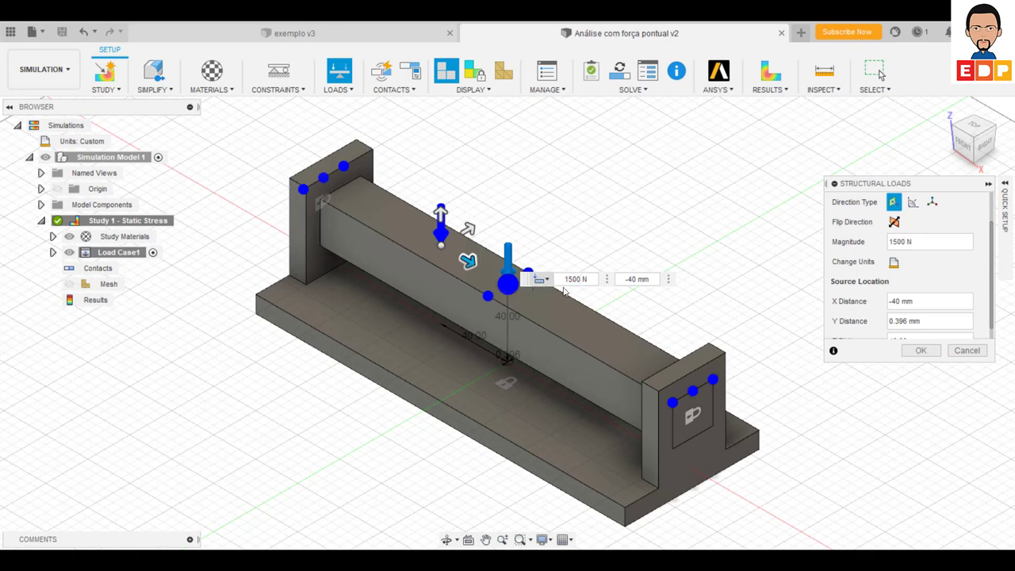
click(583, 327)
click(707, 294)
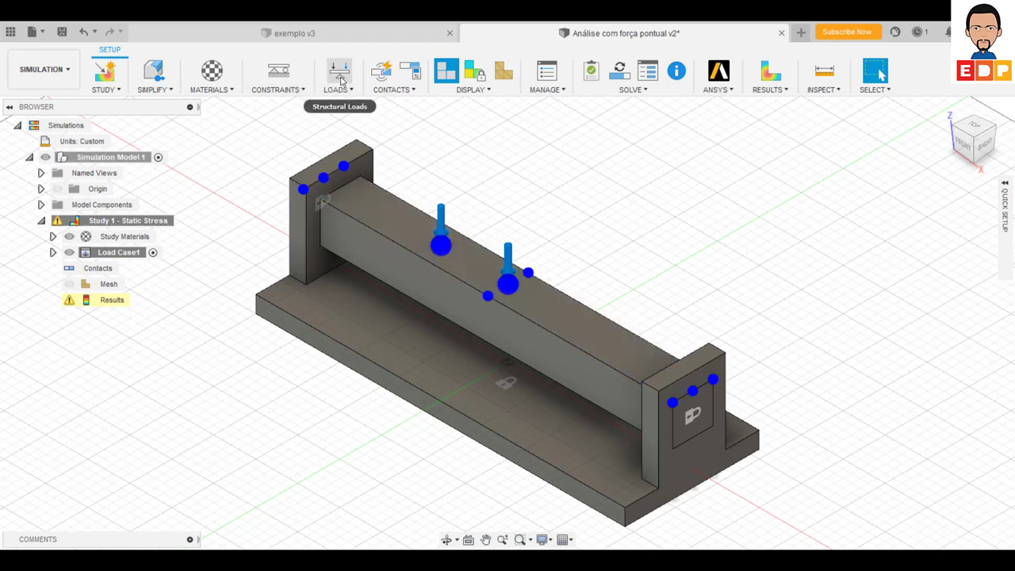
Start another Remote Force structural load on the beam's top face.
click(340, 76)
click(573, 320)
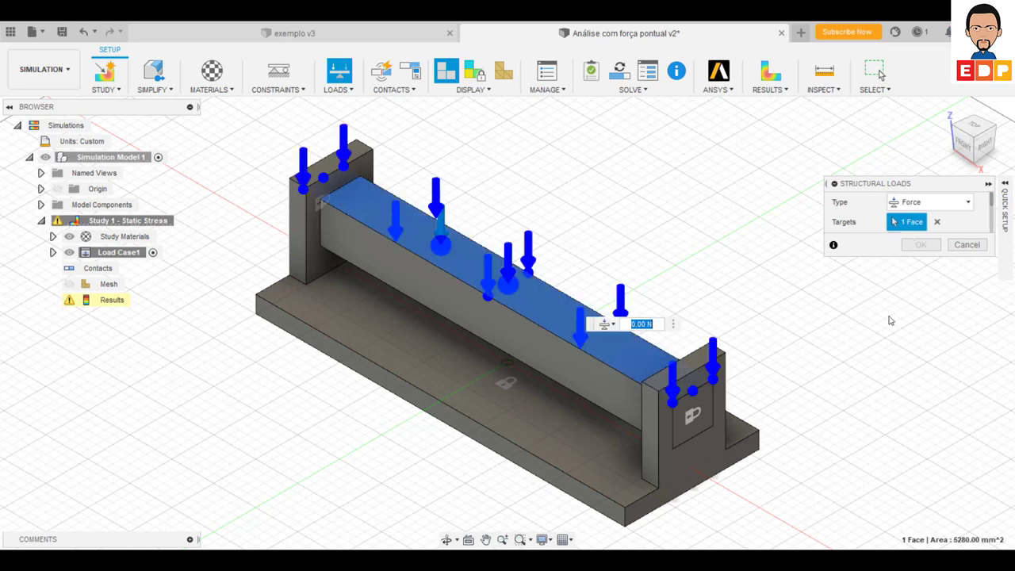
scroll(970, 218, down, 2)
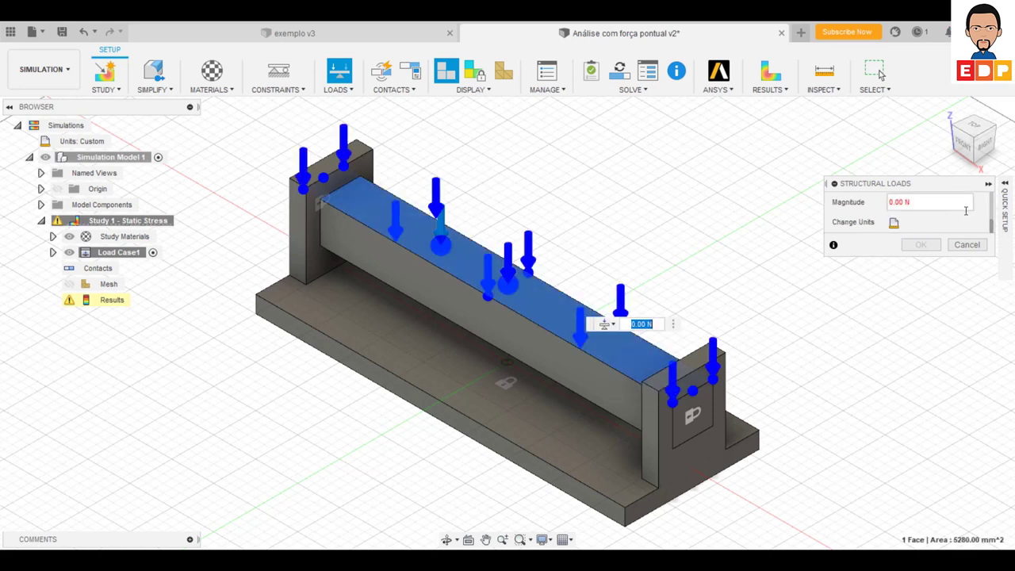
scroll(975, 222, up, 2)
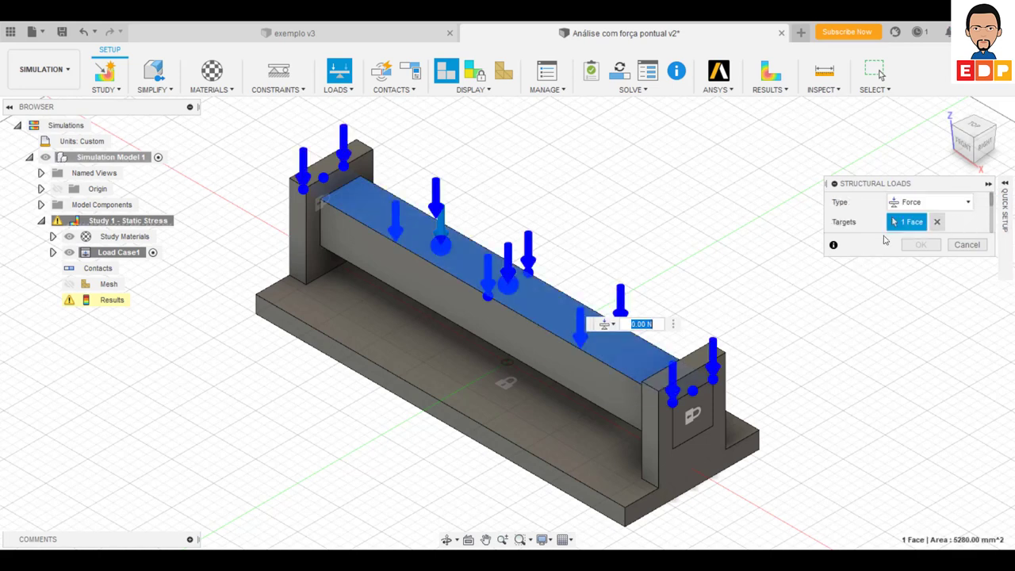
click(953, 208)
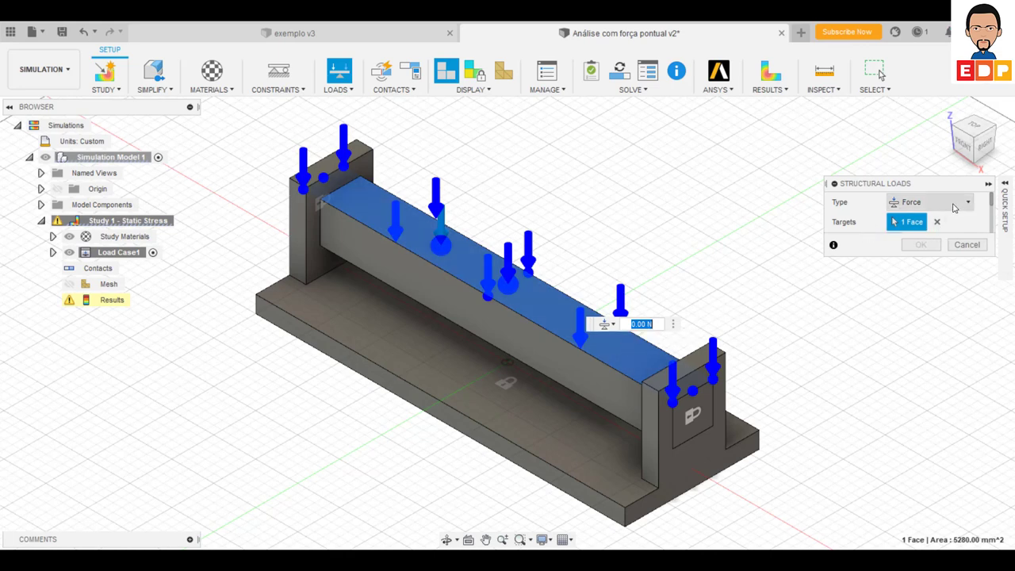
click(935, 279)
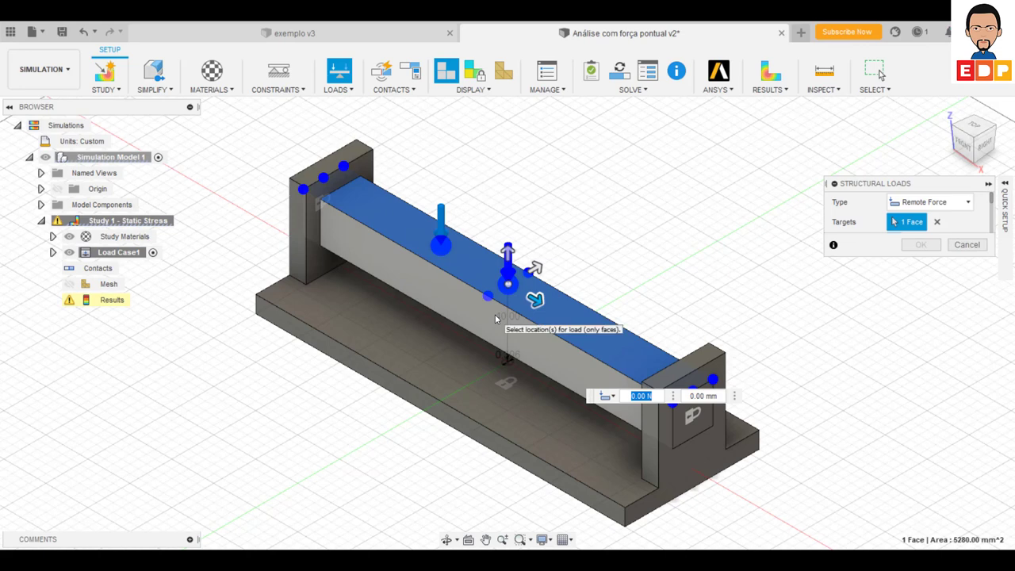
scroll(978, 204, down, 2)
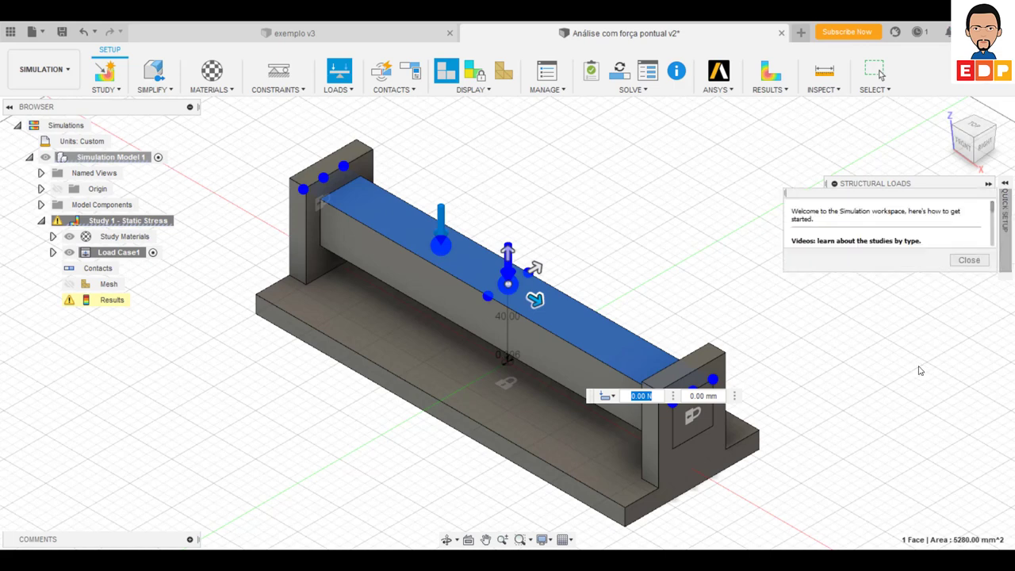
mouse_move(1005, 210)
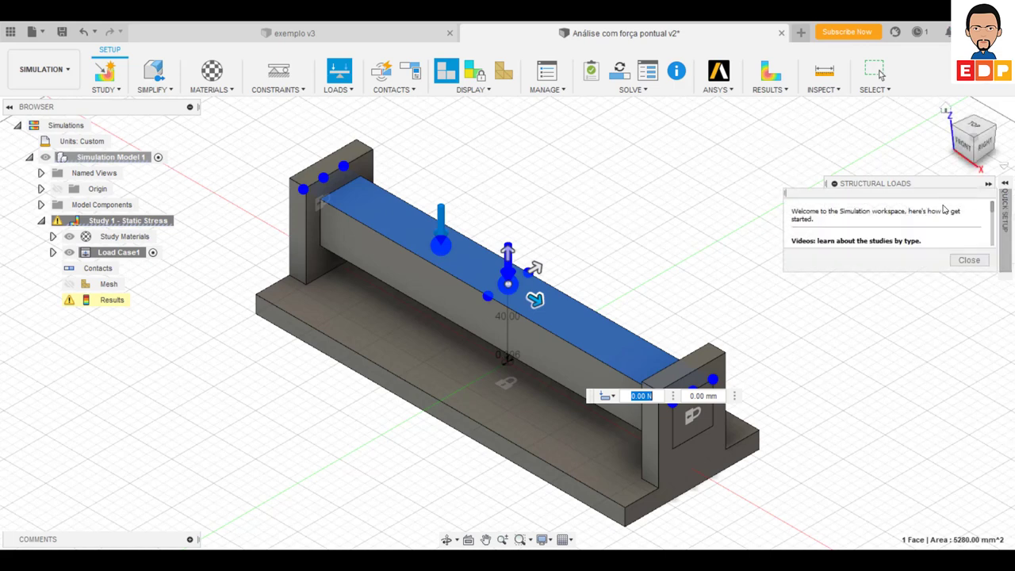
drag(994, 205, 994, 220)
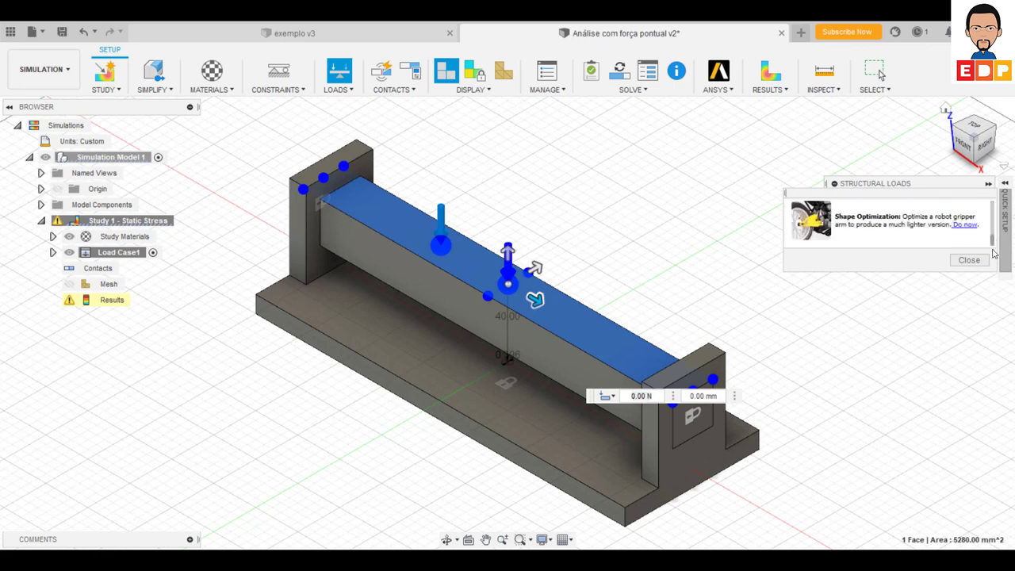
click(1004, 183)
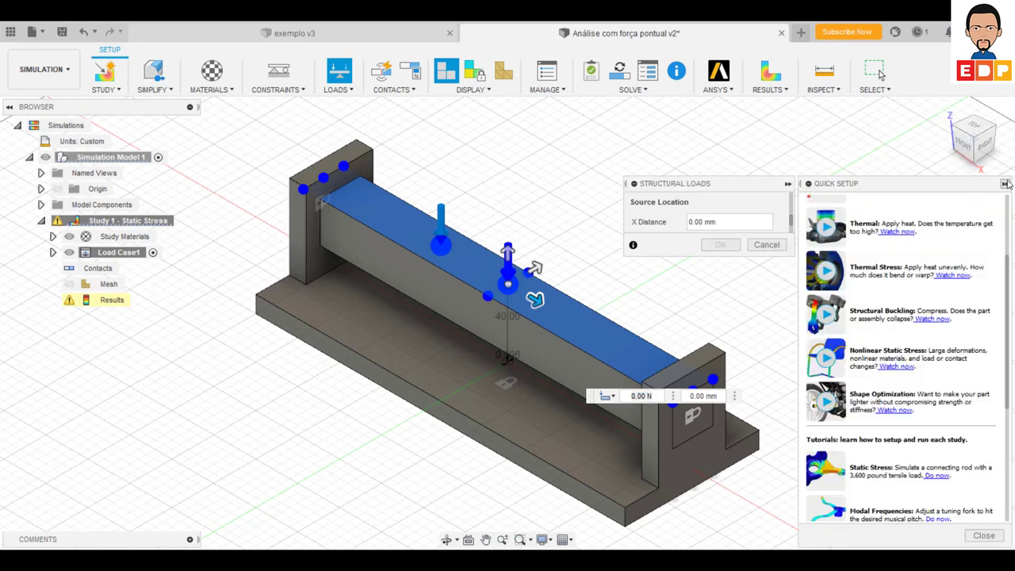
mouse_move(728, 221)
scroll(790, 227, down, 2)
scroll(785, 226, up, 2)
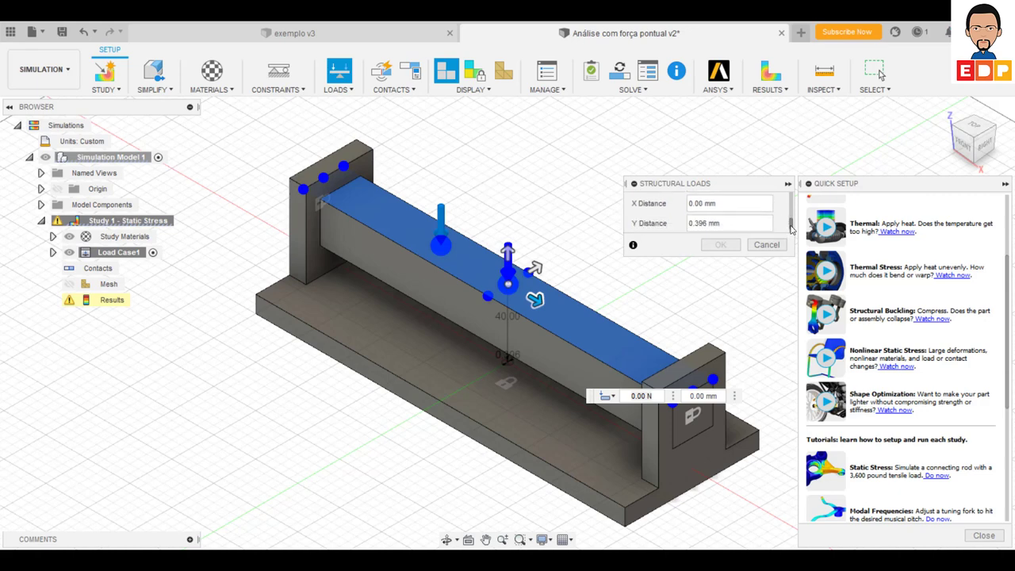
Set the load's X distance to 40 mm and magnitude to 1500 N, and confirm.
drag(701, 210, 686, 212)
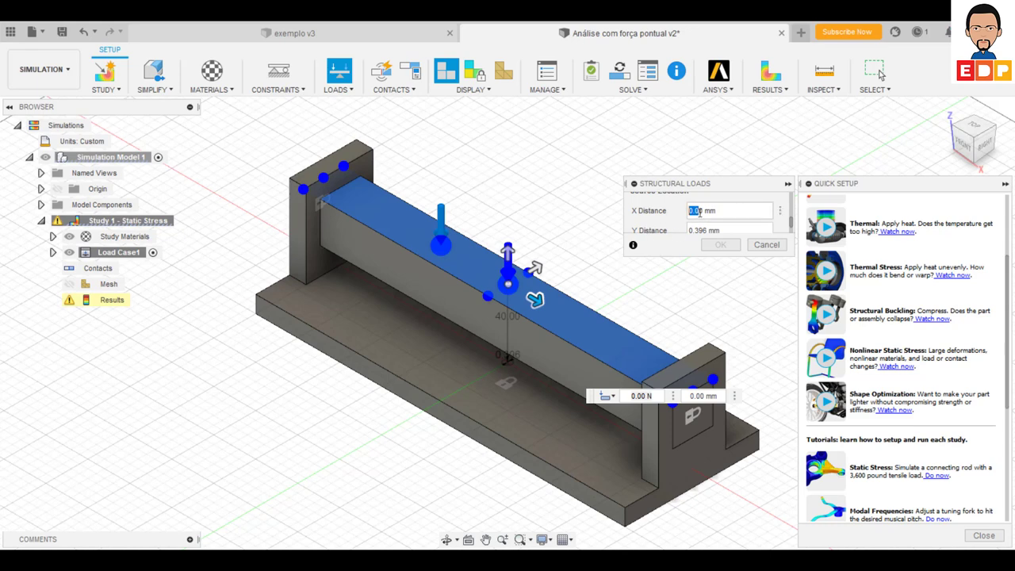
text(40)
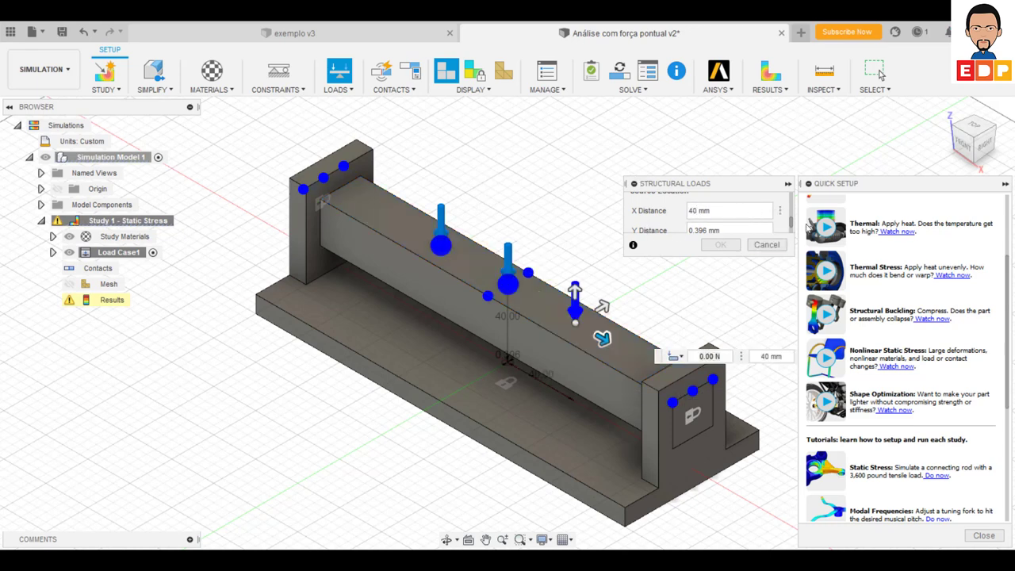
scroll(792, 229, down, 1)
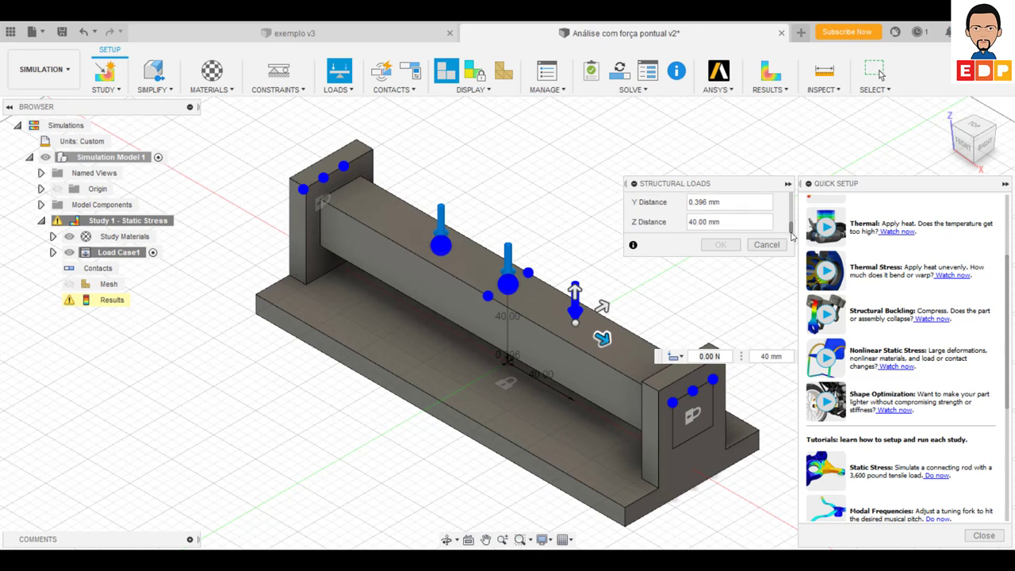
scroll(792, 229, down, 1)
scroll(792, 229, down, 1)
scroll(792, 229, down, 1)
scroll(792, 229, down, 1)
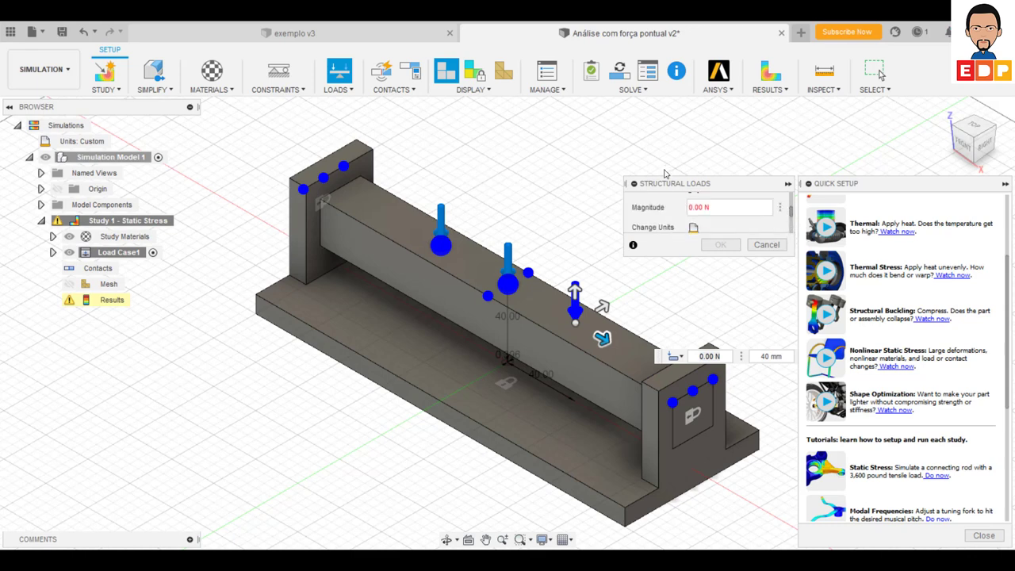
double_click(701, 207)
text(15)
text(0)
click(720, 244)
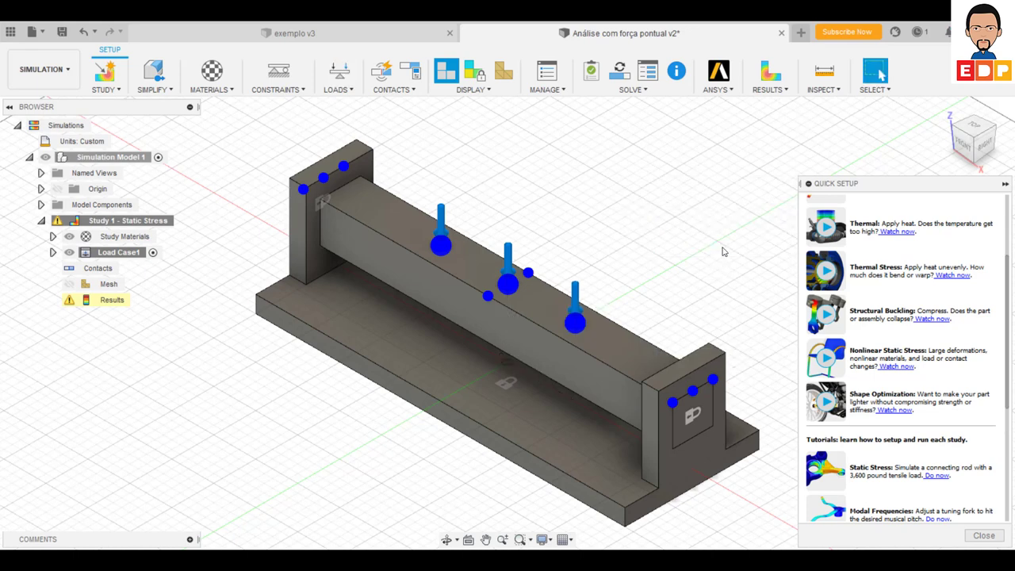
Dismiss the quick setup tips and solve the three-load study locally.
click(1005, 184)
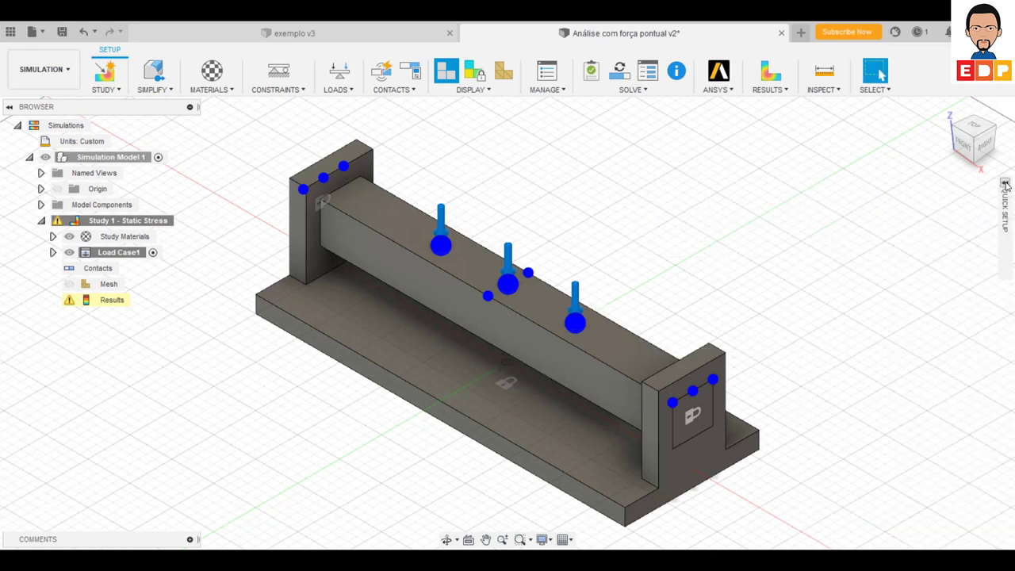
right_click(1011, 247)
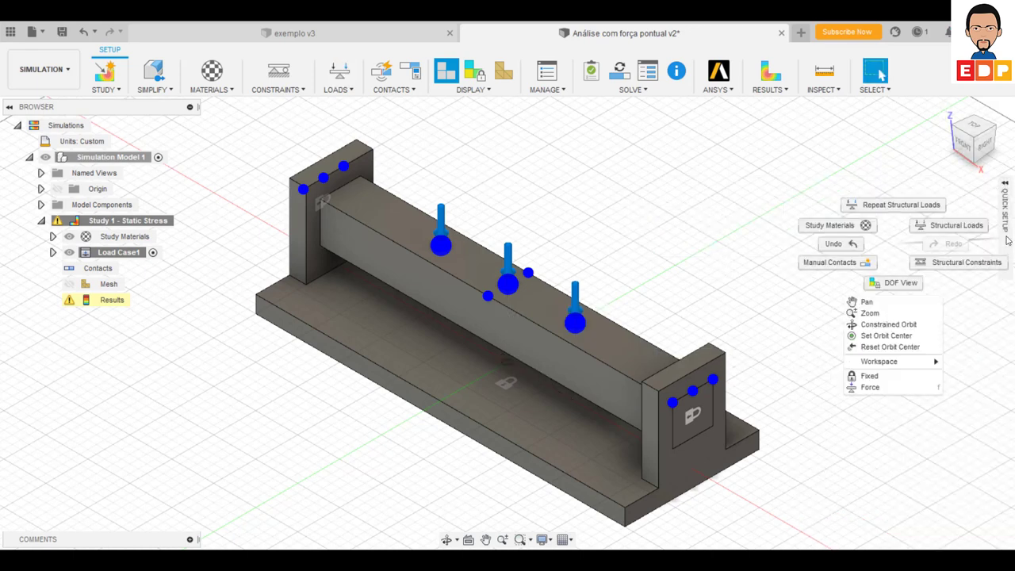
click(1008, 239)
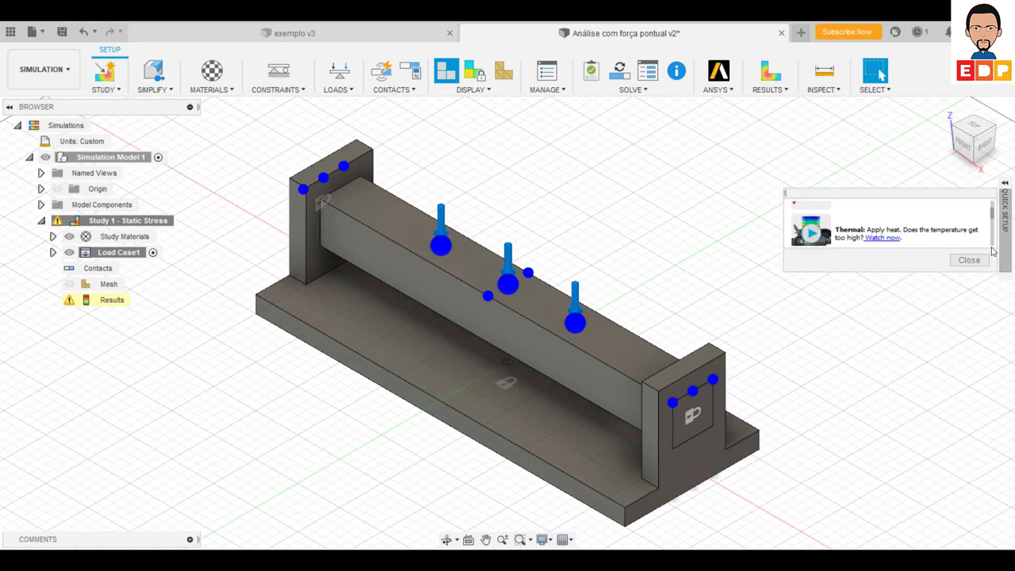
click(969, 260)
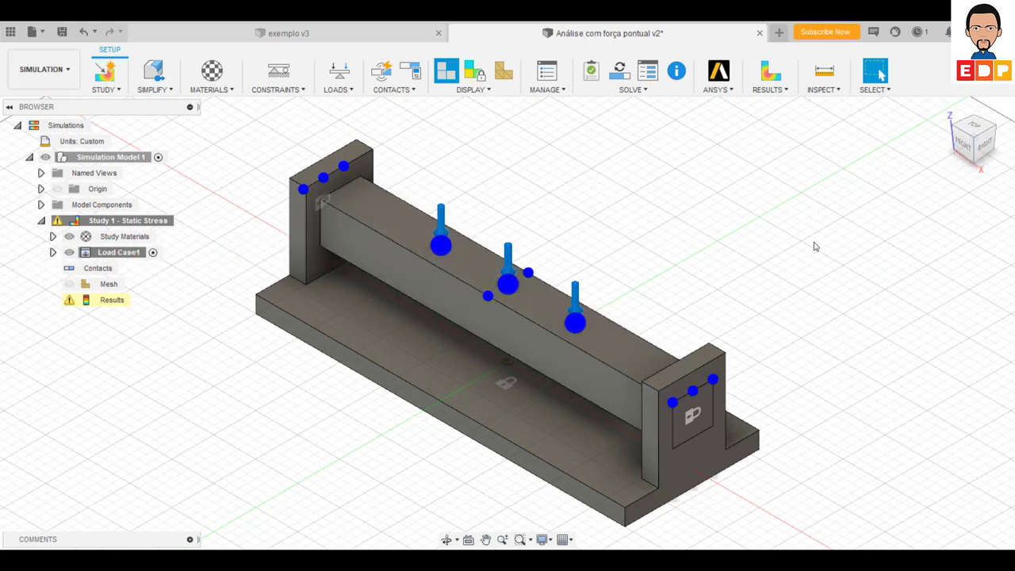
click(625, 81)
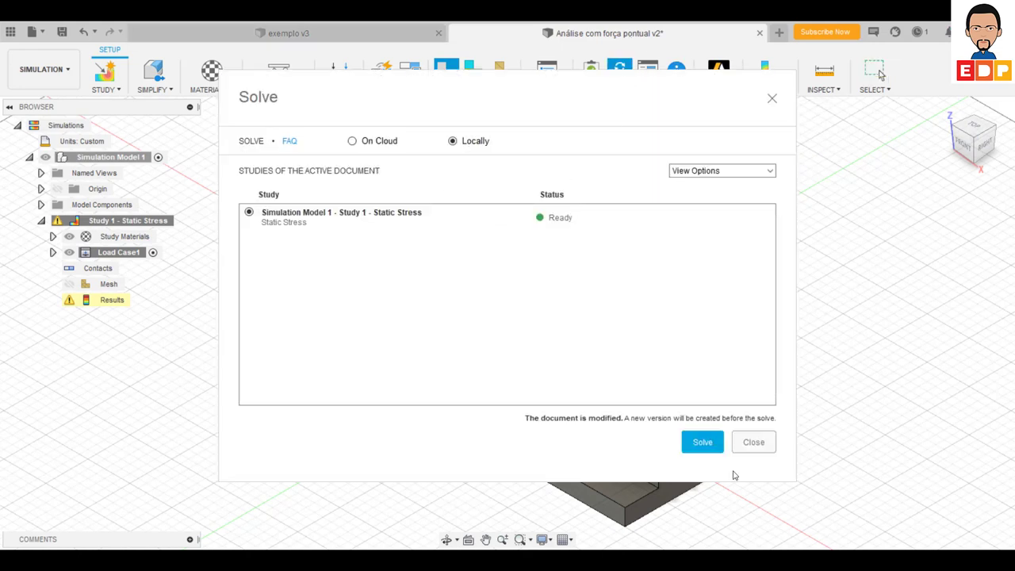
click(702, 442)
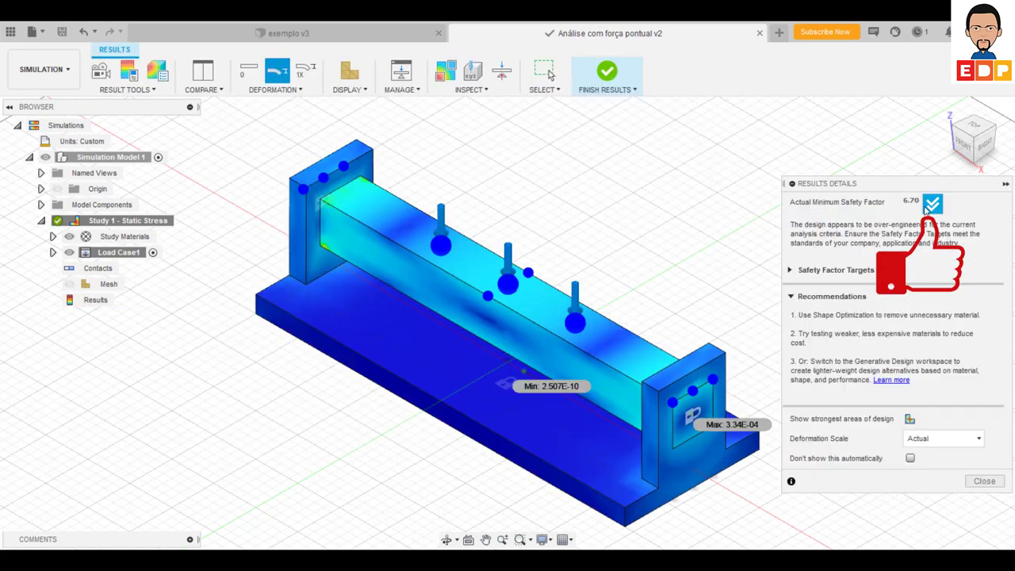
Close the results summary, show the Safety Factor plot (minimum 6.699), and open Animate.
click(984, 481)
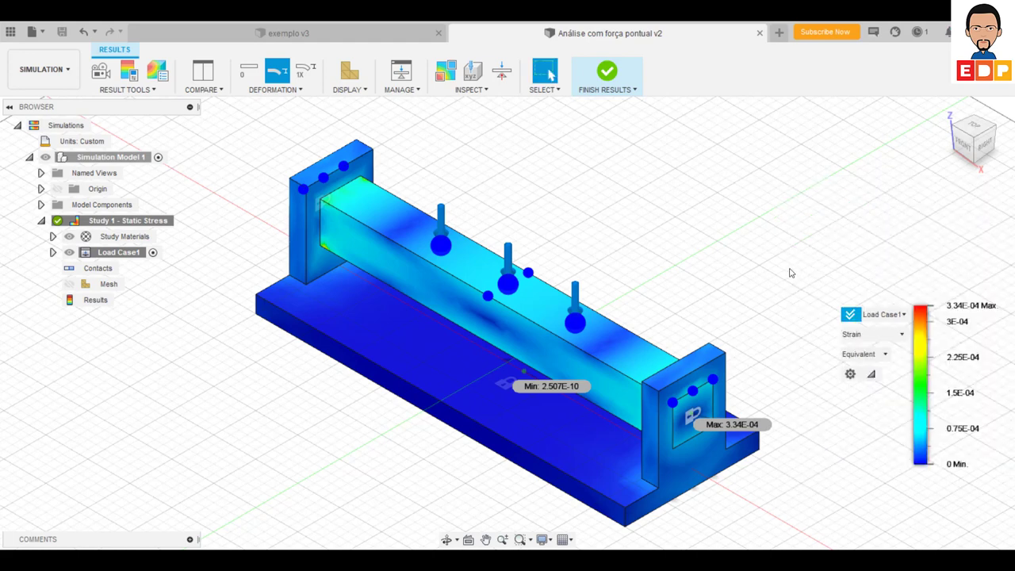
click(872, 333)
click(860, 363)
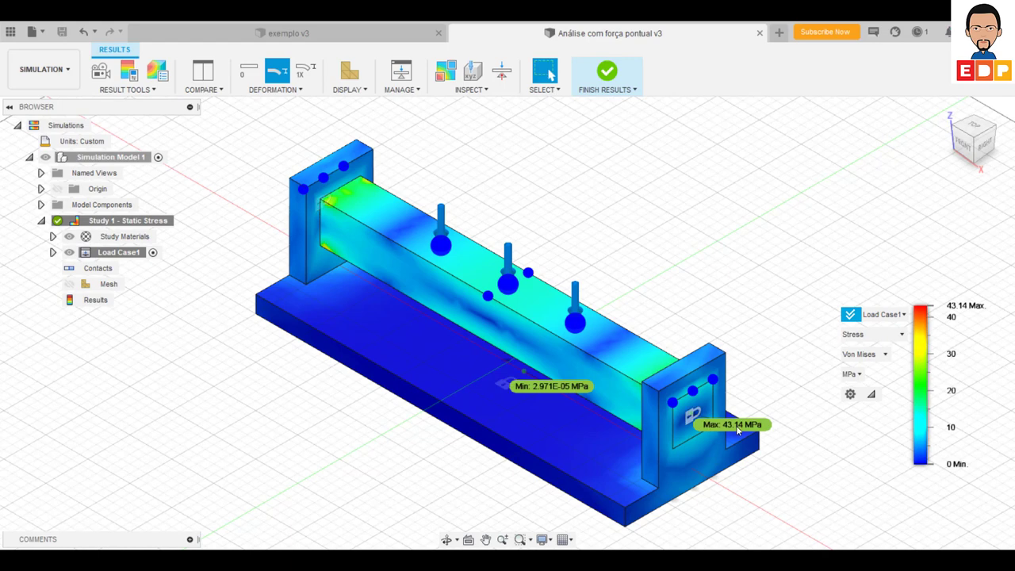
click(888, 336)
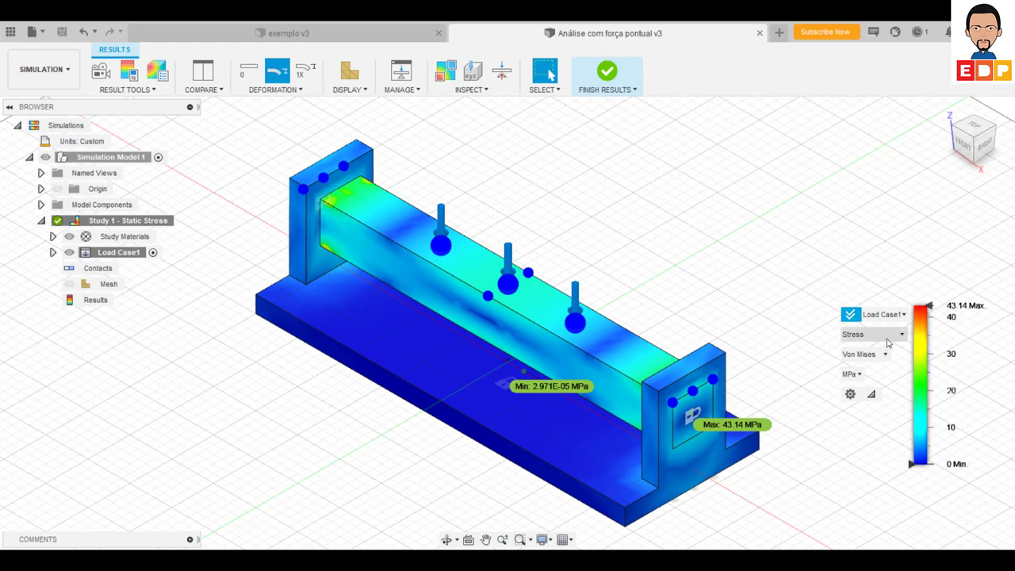
click(874, 350)
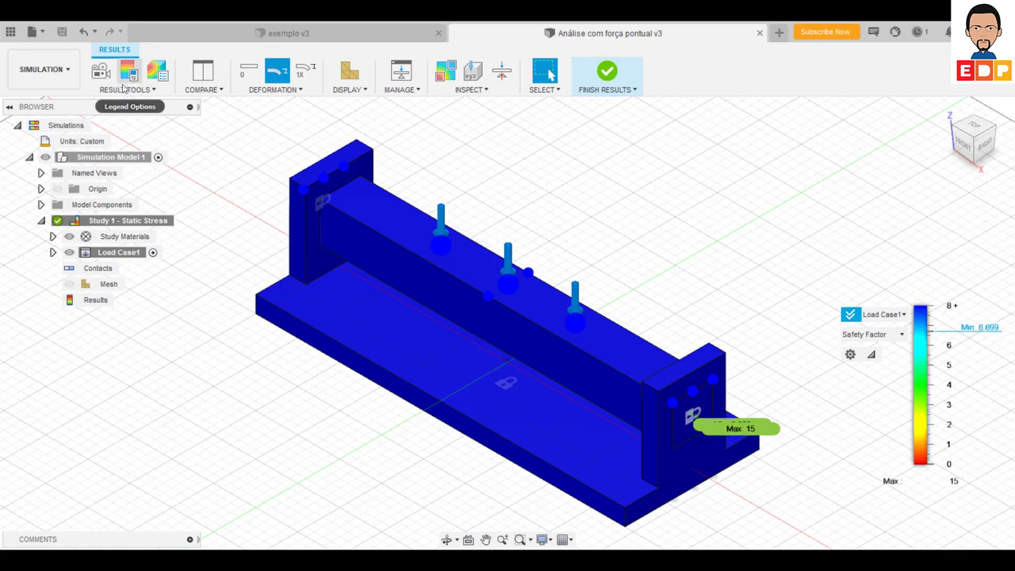
click(103, 77)
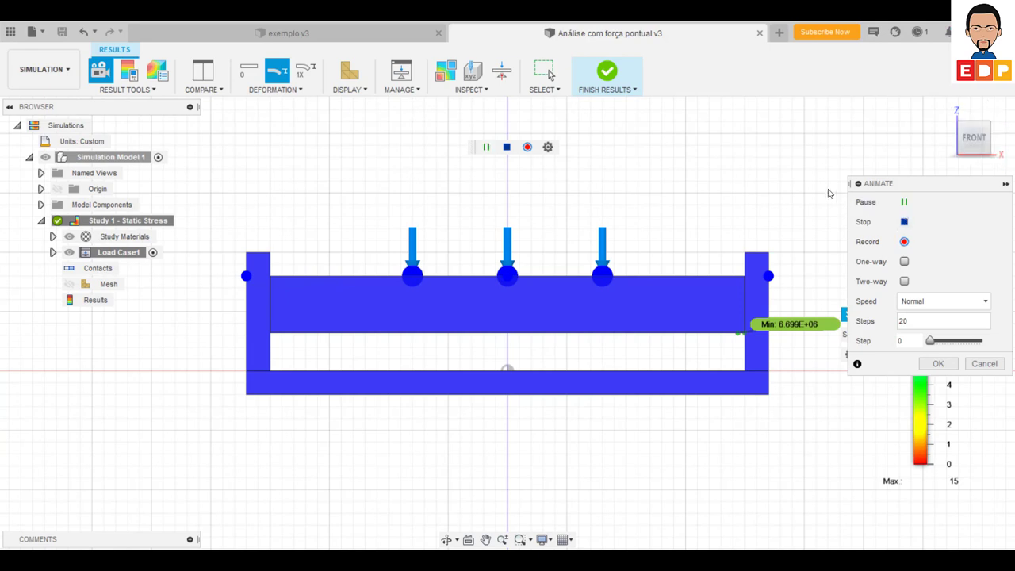
Animate the safety factor, then the Von Mises stress (43.14 MPa max), and close Animate.
click(903, 202)
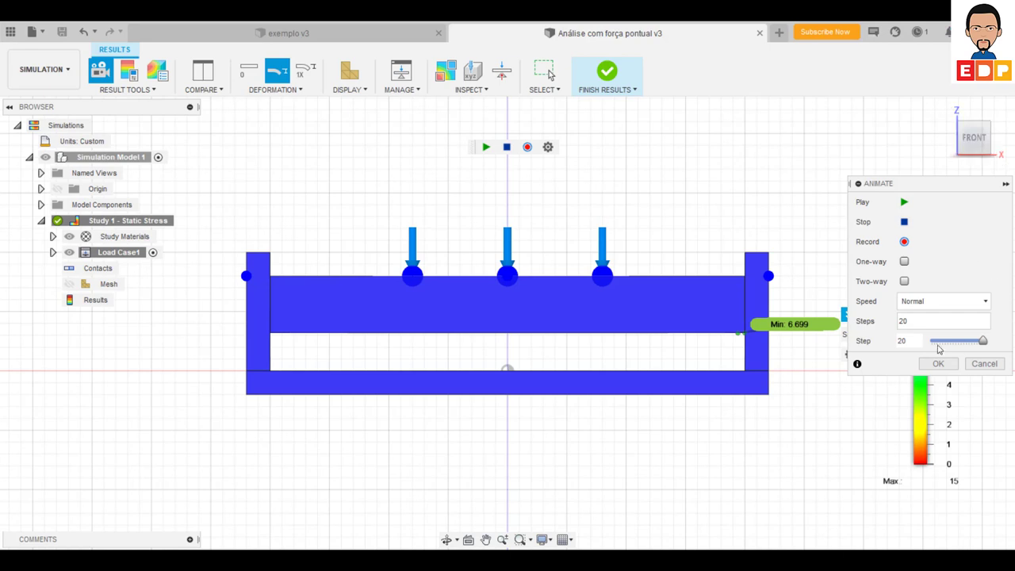
click(846, 334)
click(860, 363)
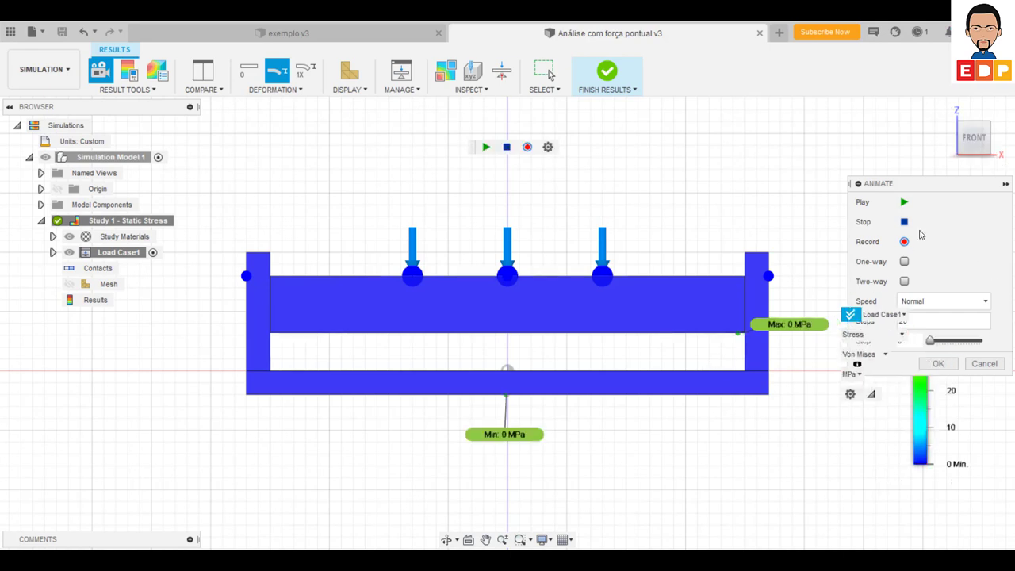
click(904, 202)
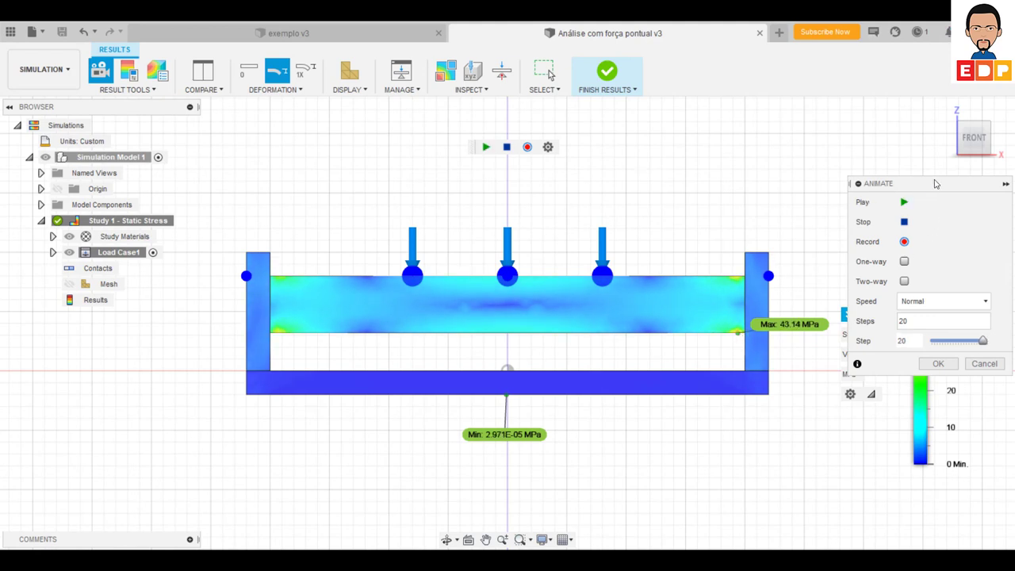
click(953, 365)
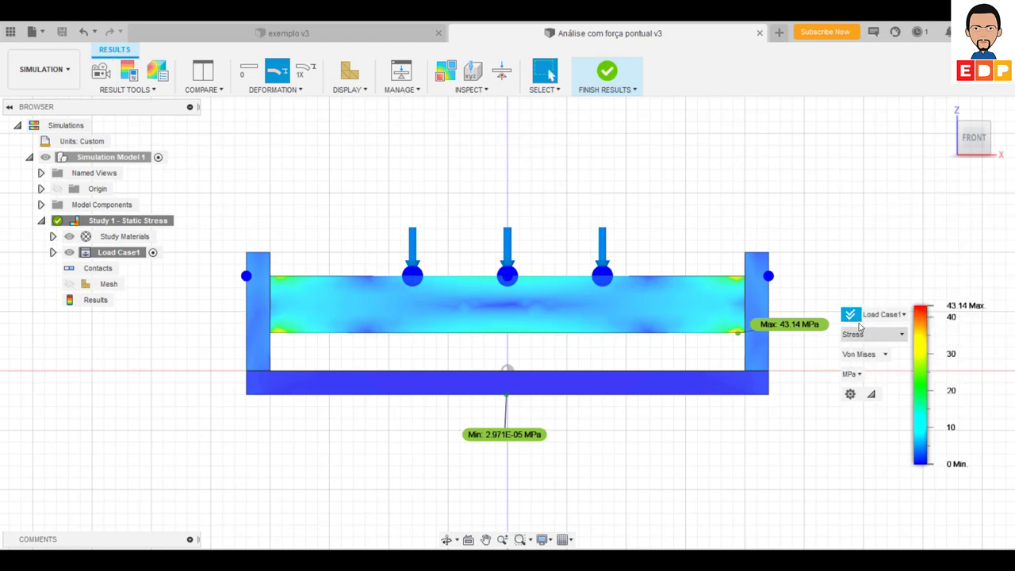
click(989, 125)
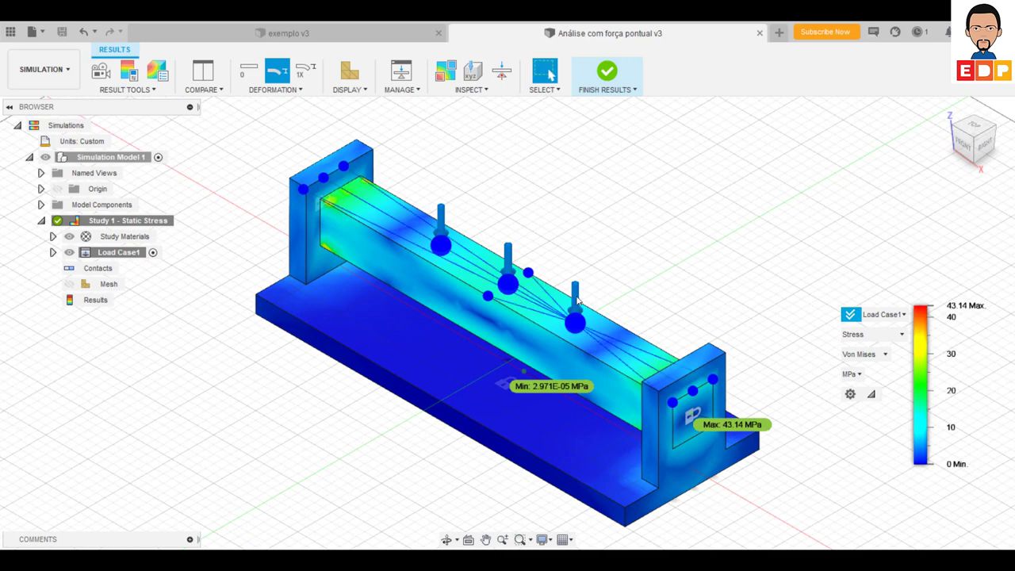
Change the X 40 mm remote force to 2500 N and the X -40 mm one to 3000 N.
double_click(575, 299)
mouse_move(945, 281)
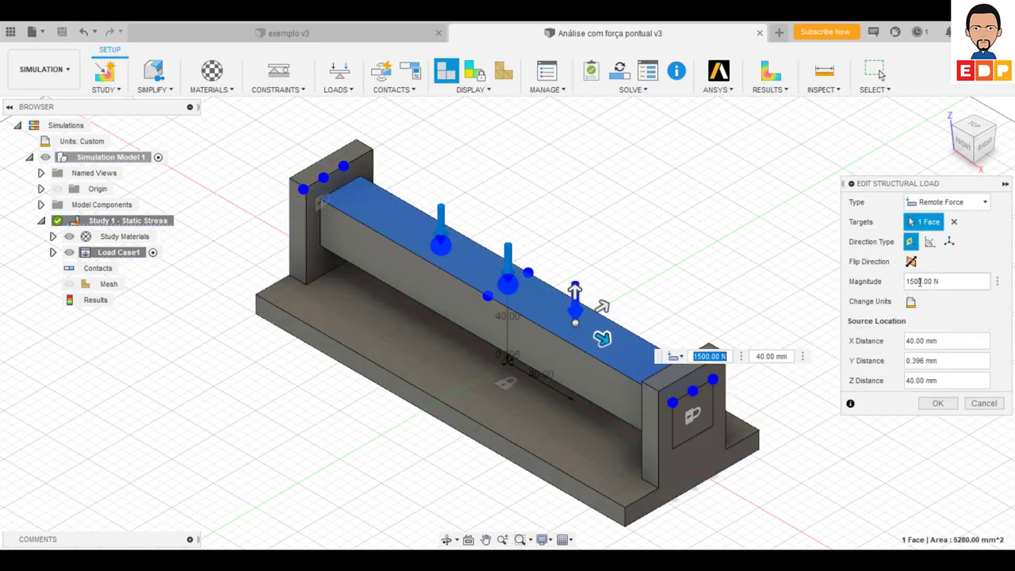
double_click(922, 280)
text(2500)
click(937, 402)
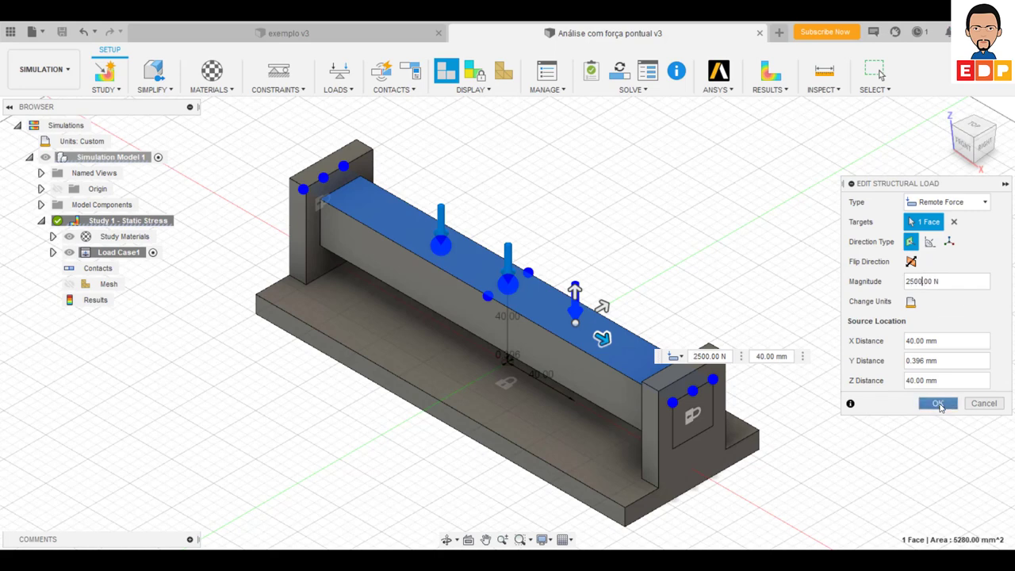
double_click(442, 230)
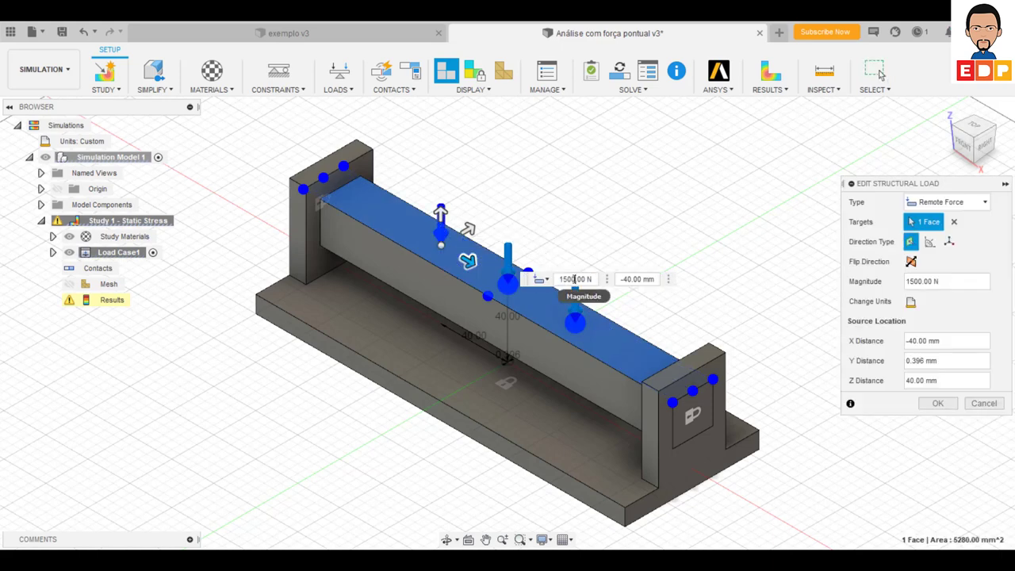
drag(573, 279, 592, 279)
click(576, 279)
key(BackSpace)
key(BackSpace)
key(BackSpace)
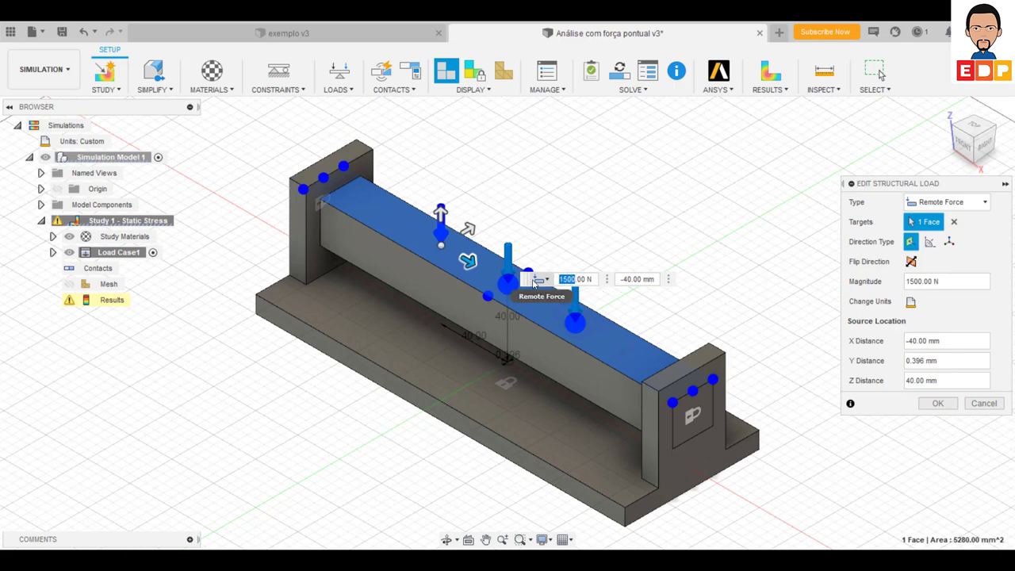
text(3000)
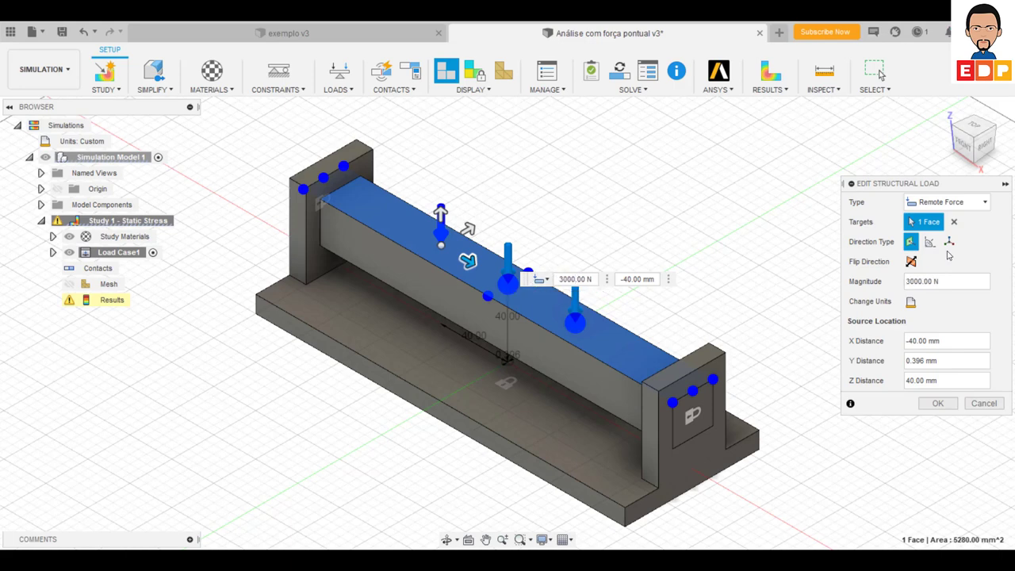
click(937, 403)
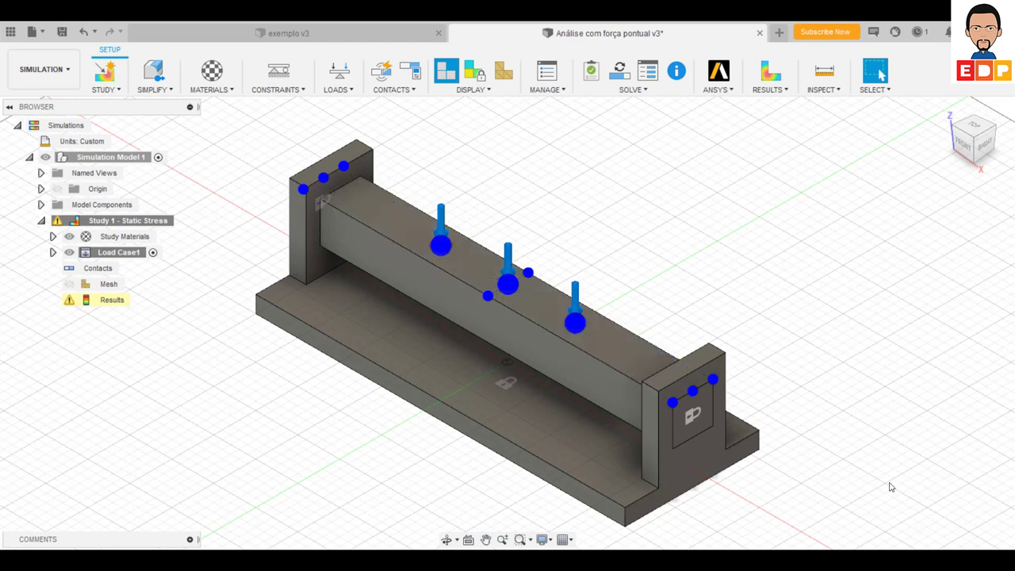
Re-solve the study locally (69.13 MPa max, safety factor 4.18) and view it from the front.
click(619, 76)
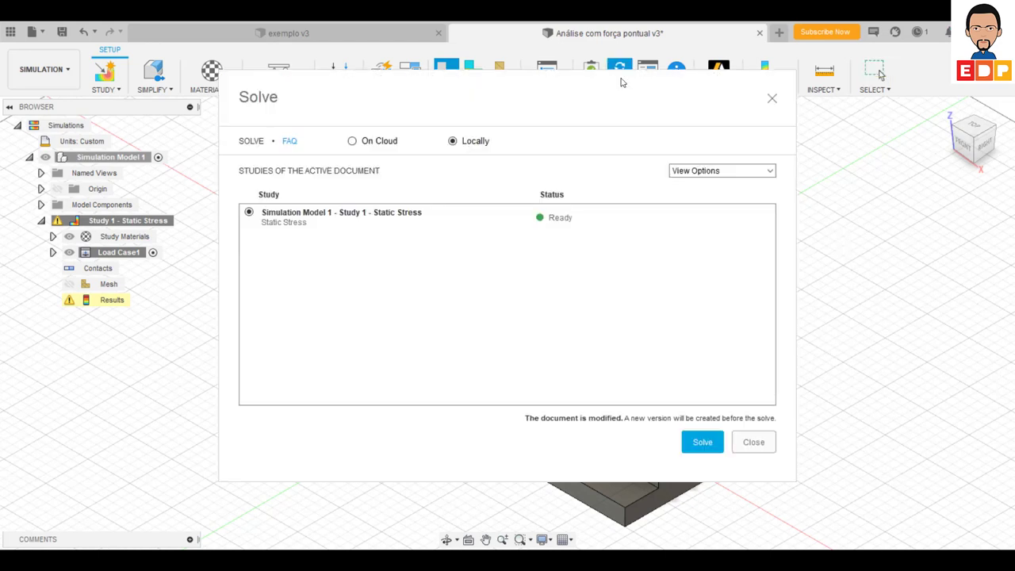
click(716, 446)
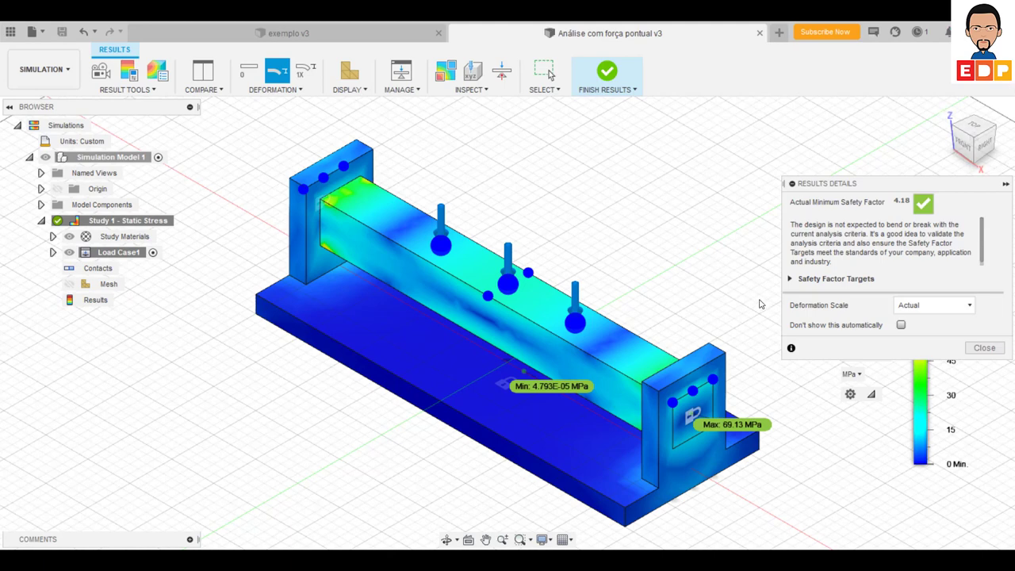
click(984, 347)
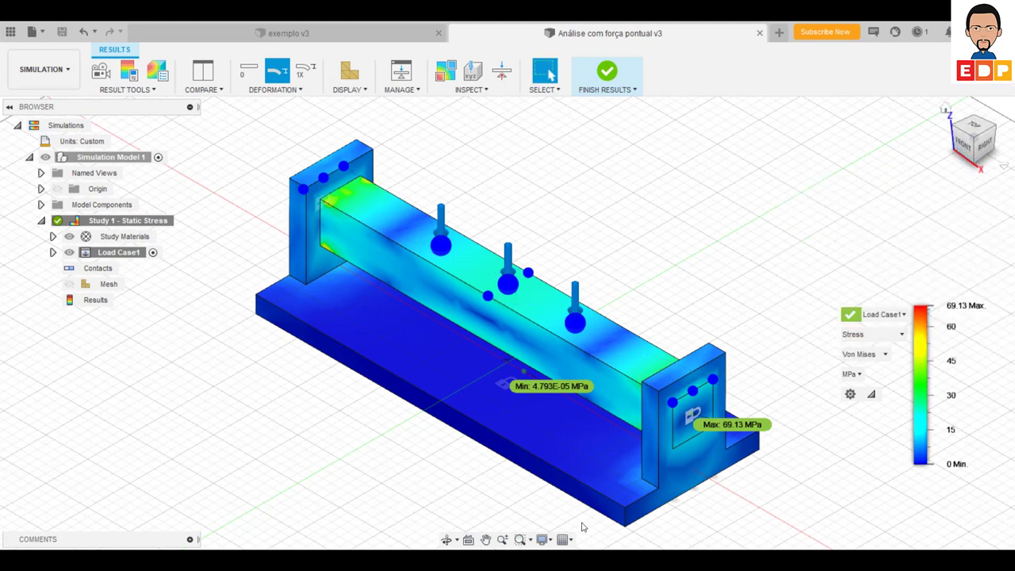
click(962, 144)
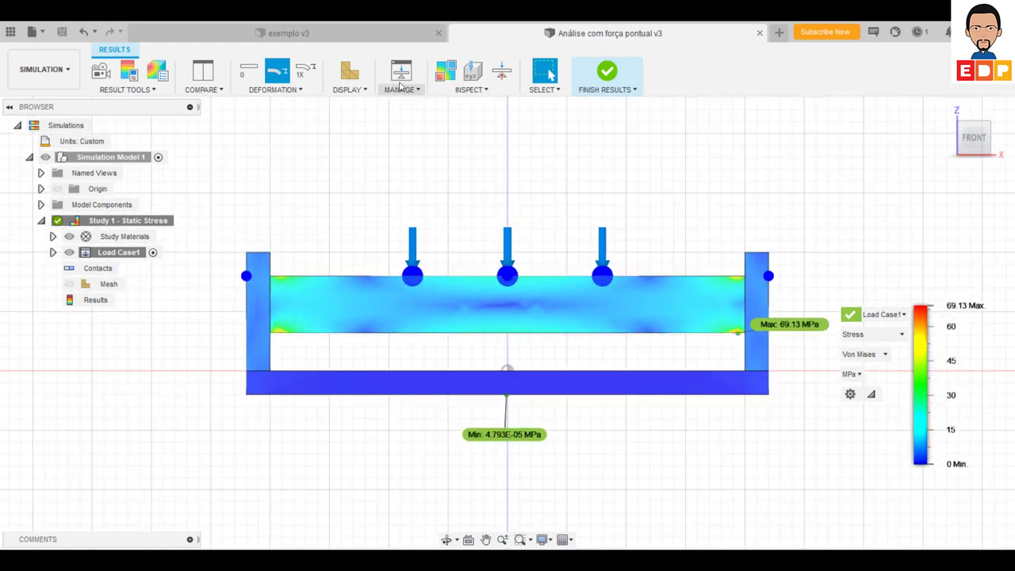
Play the 20-step stress animation and bring up the Inspect tools list.
click(101, 71)
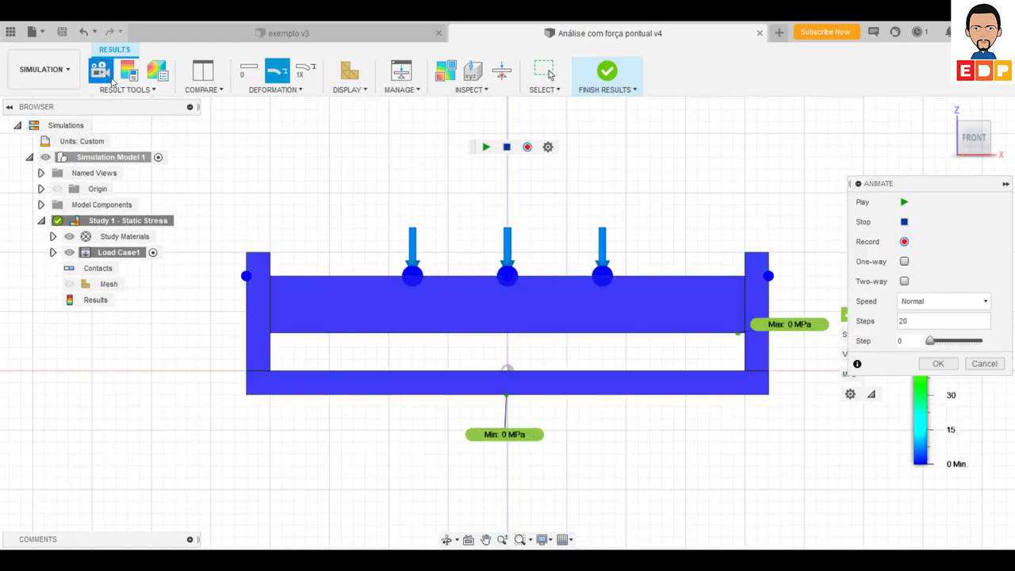
click(902, 202)
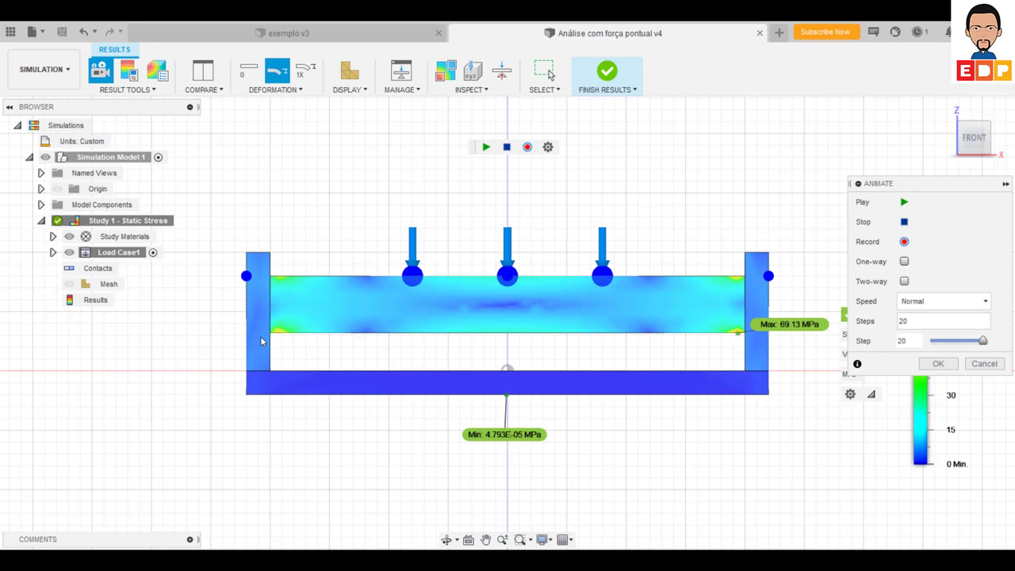
click(475, 92)
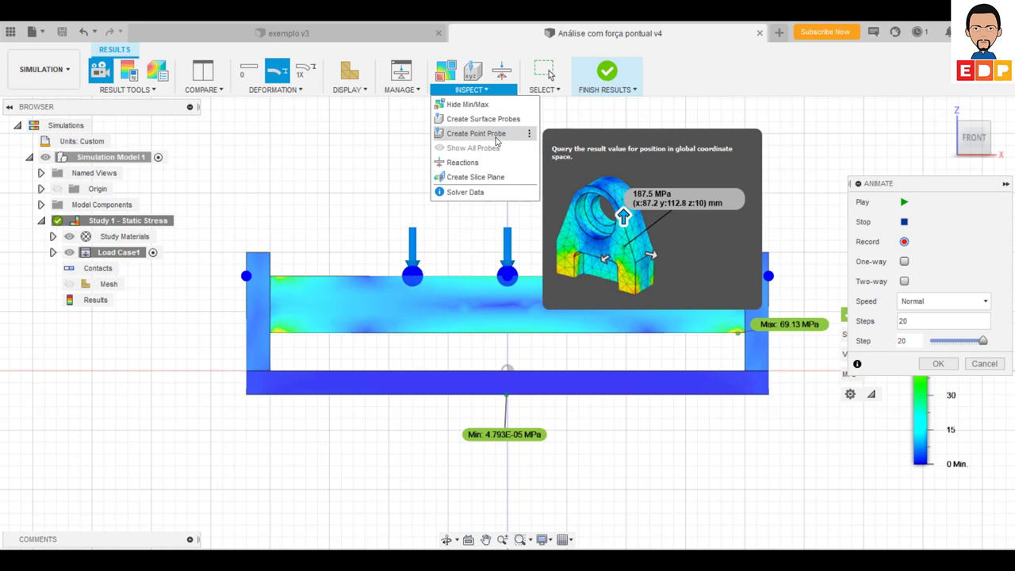
Place a point probe on the beam's lower-left edge, reading 54.11 MPa Von Mises stress.
click(497, 141)
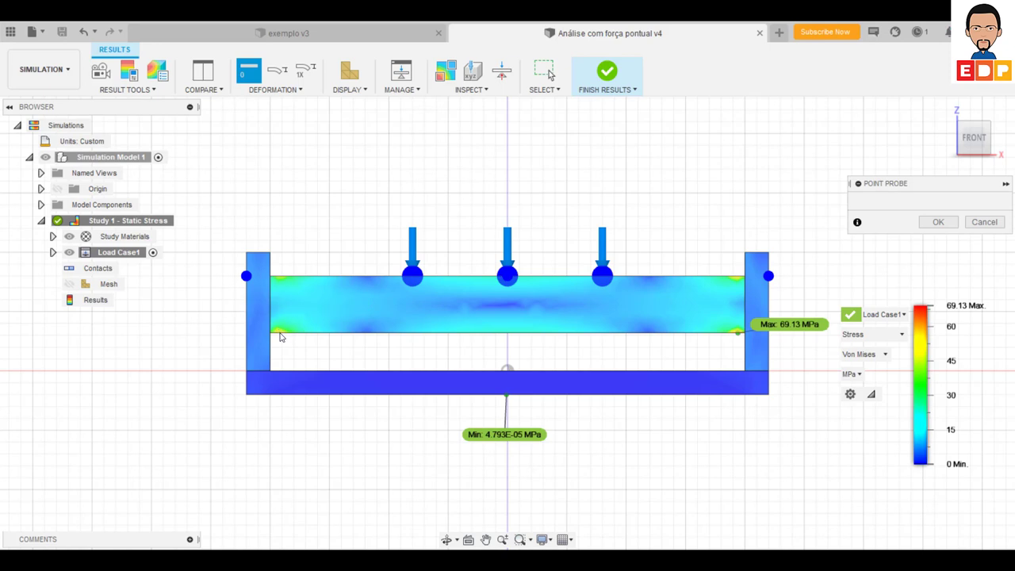
click(280, 333)
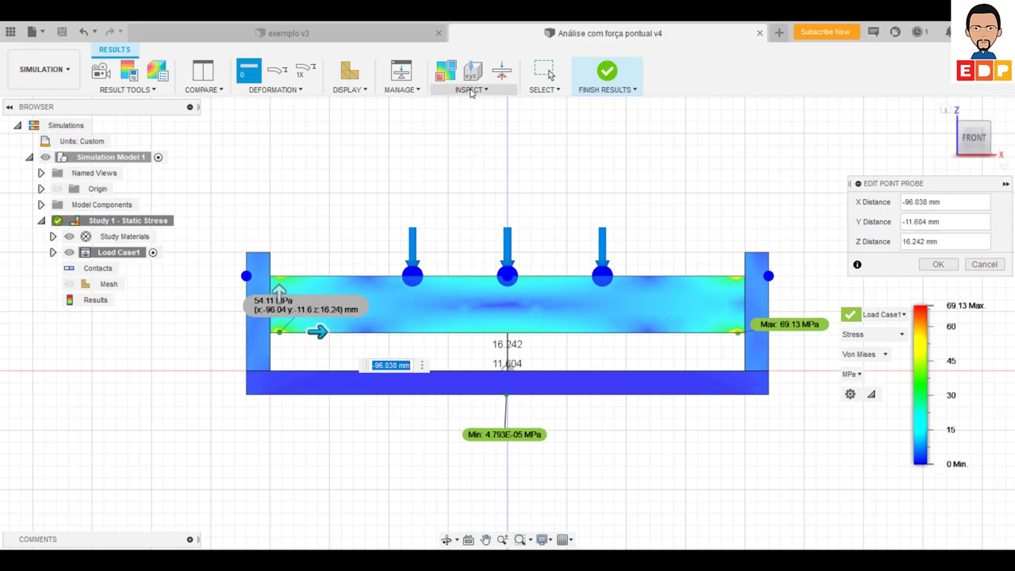
mouse_move(974, 136)
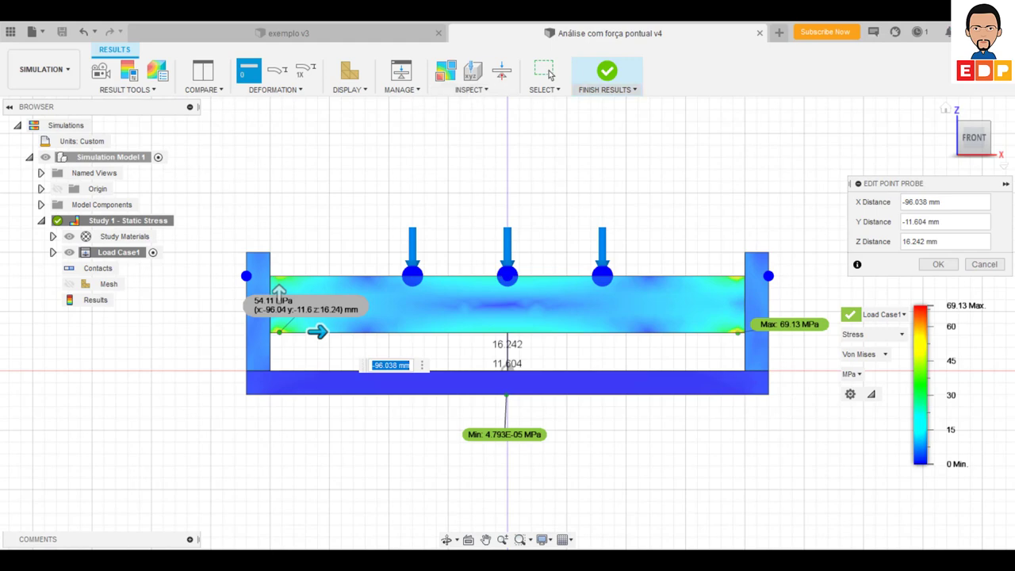
click(988, 126)
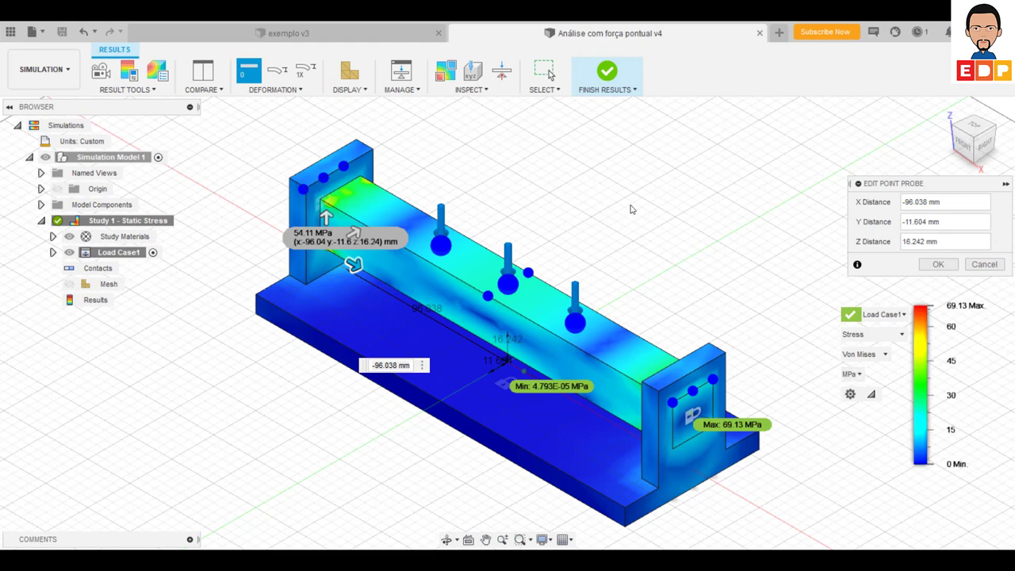
mouse_move(630, 208)
middle_down()
mouse_move(753, 223)
mouse_move(694, 230)
middle_up()
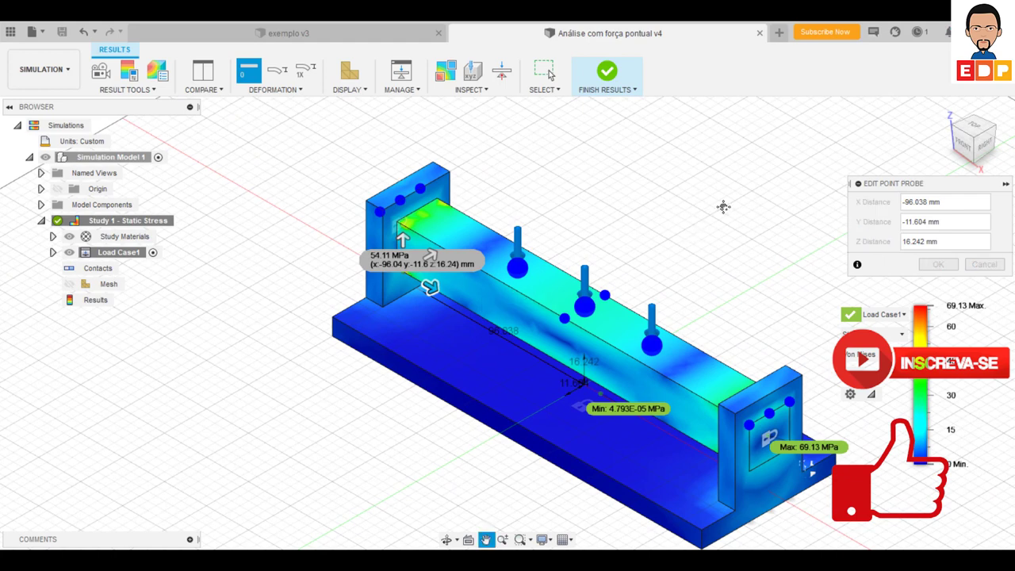
mouse_move(694, 230)
middle_down()
mouse_move(725, 204)
mouse_move(703, 210)
middle_up()
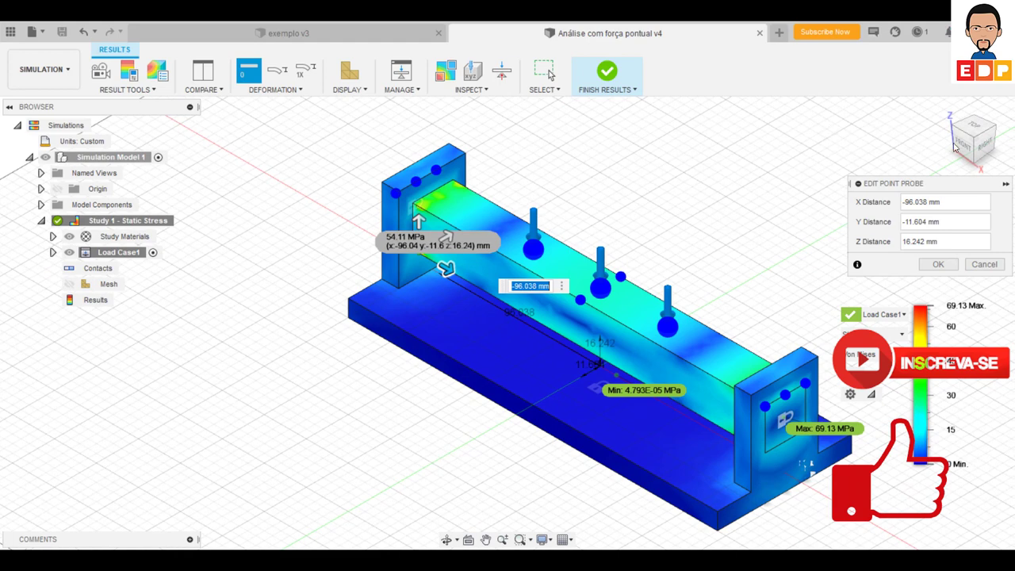